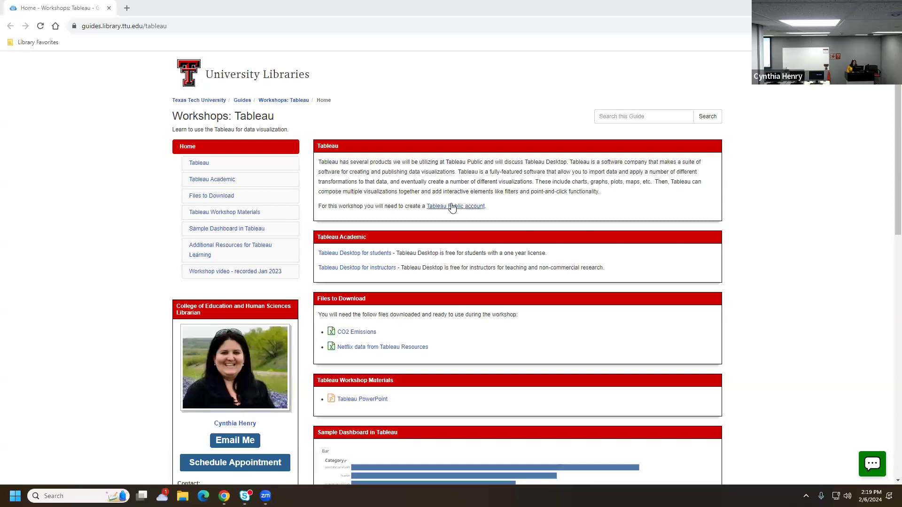
Open the Tableau Public account link in a new tab and switch between it and the workshop guide
left_click(452, 207)
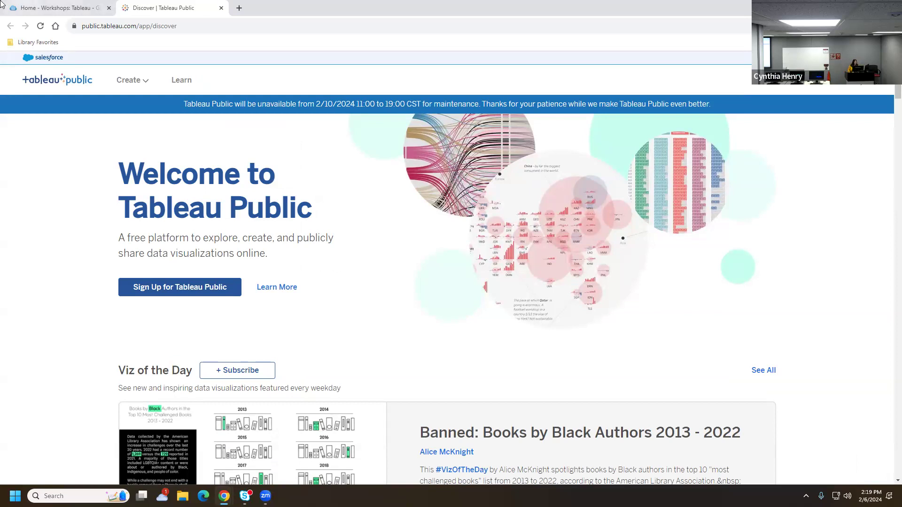
left_click(32, 8)
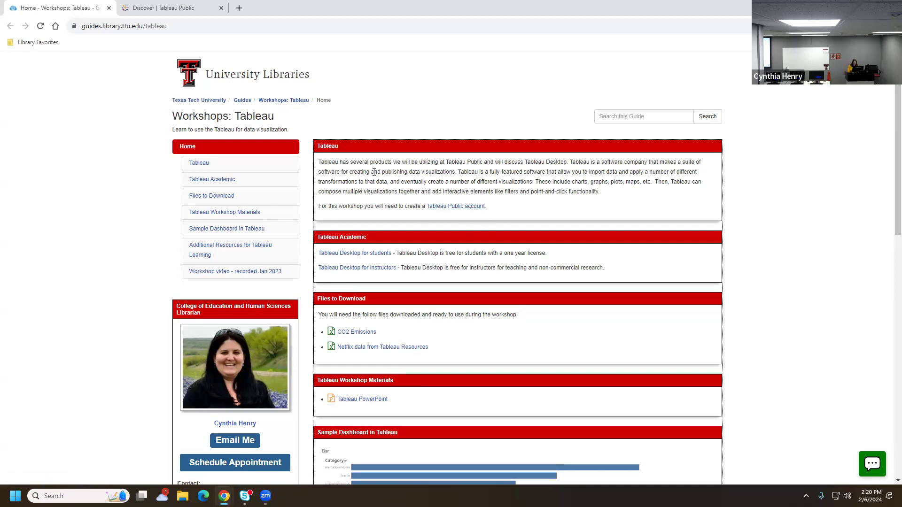
left_click(167, 10)
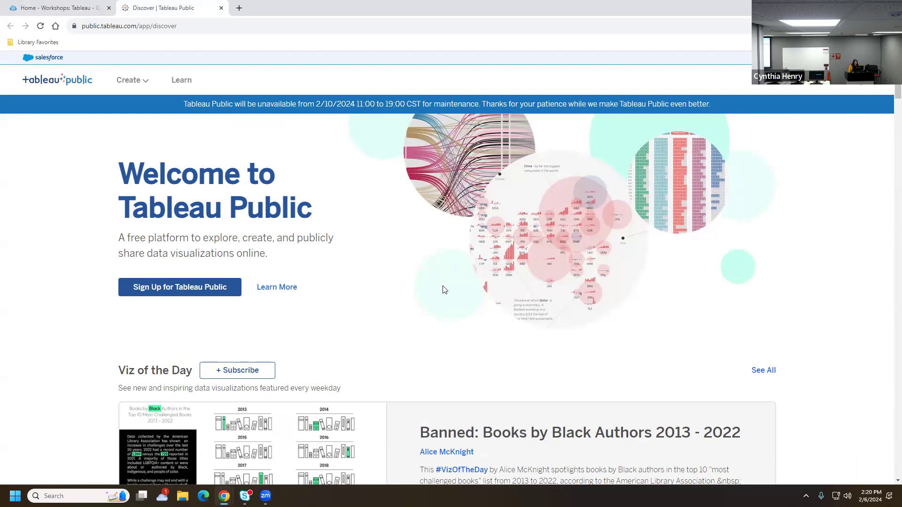
left_click(41, 8)
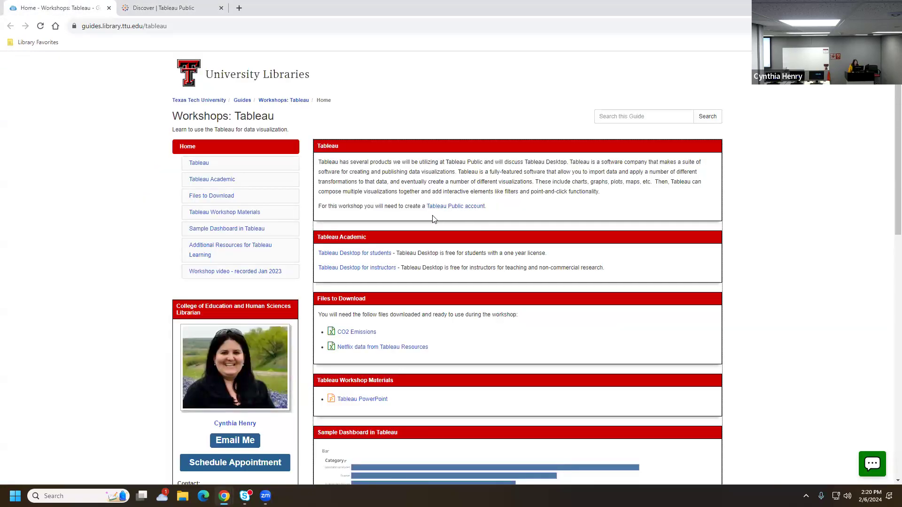
left_click(185, 7)
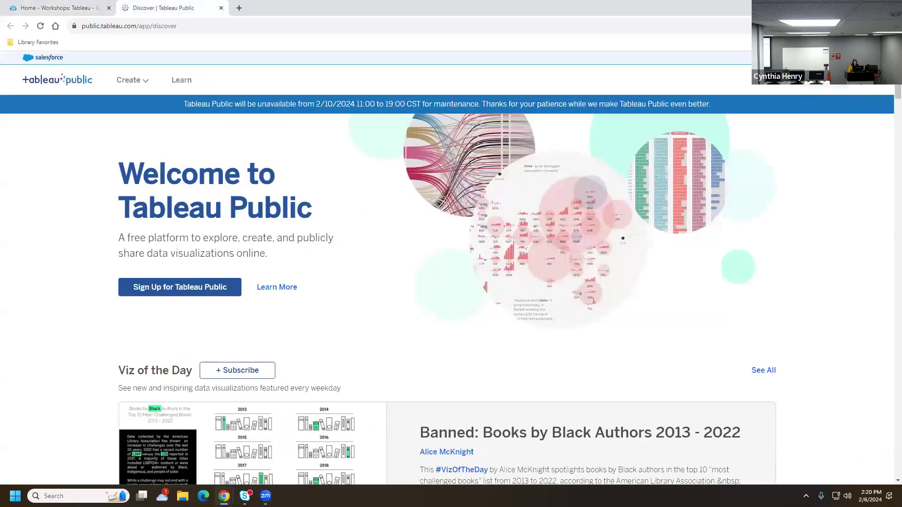
Sign in to Tableau Public with the saved account e-mail and the account password
left_click(826, 80)
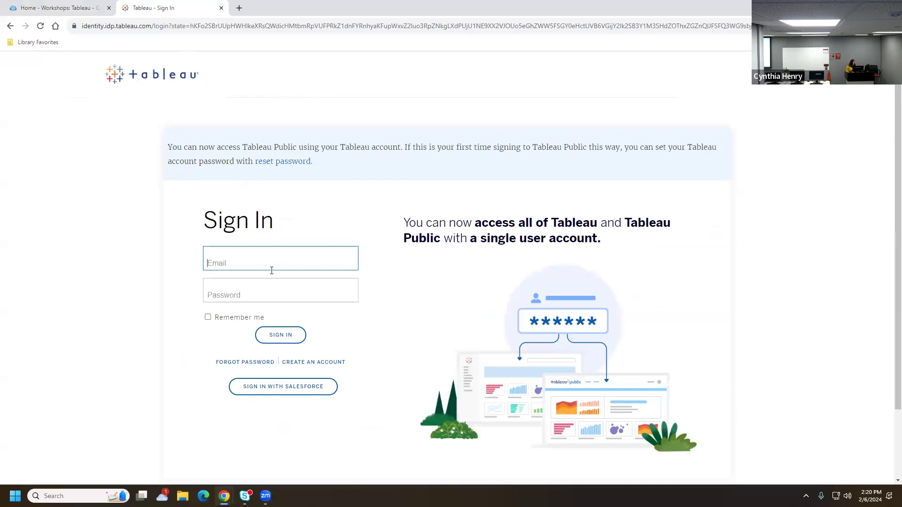
left_click(221, 262)
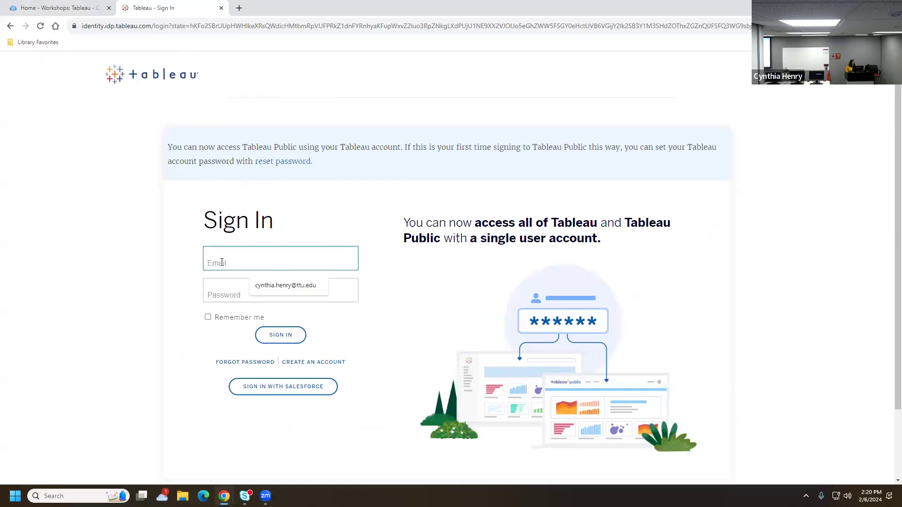
type("cynthia")
left_click(305, 287)
left_click(287, 292)
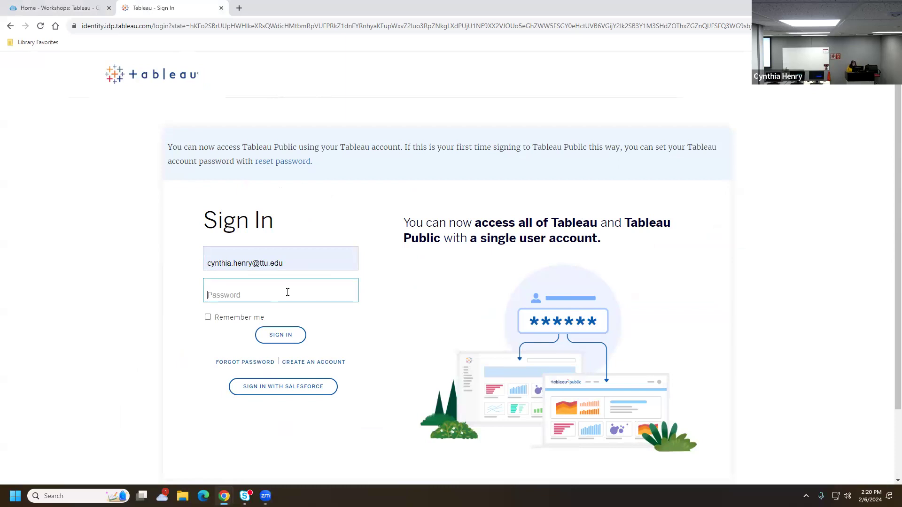
type("c******")
key("BackSpace")
key("BackSpace")
key("BackSpace")
key("BackSpace")
key("BackSpace")
key("BackSpace")
key("BackSpace")
type("***********")
left_click(276, 334)
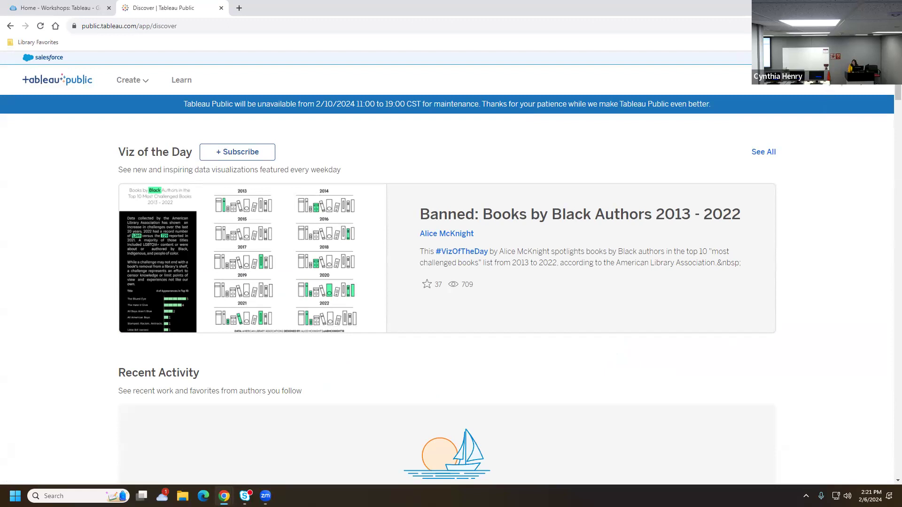
Go to My Profile from the avatar menu and choose Create a Viz for a new workbook
left_click(836, 80)
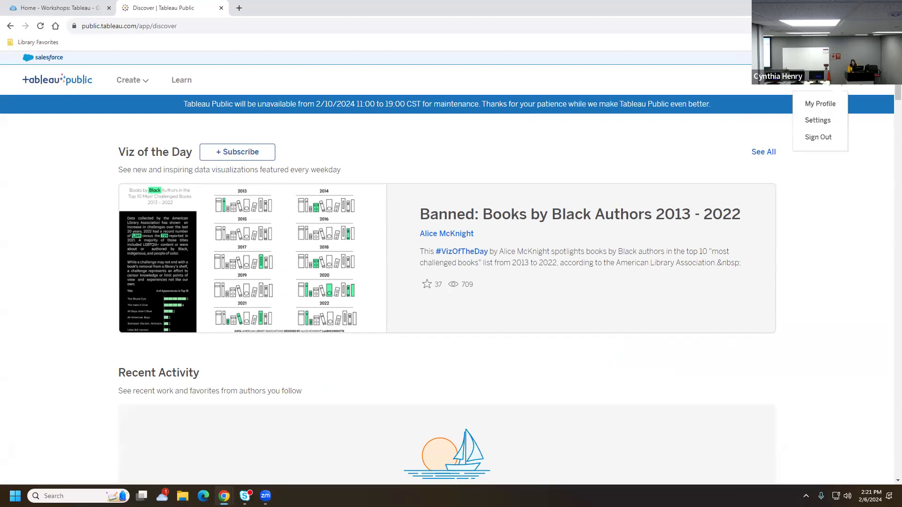
left_click(827, 107)
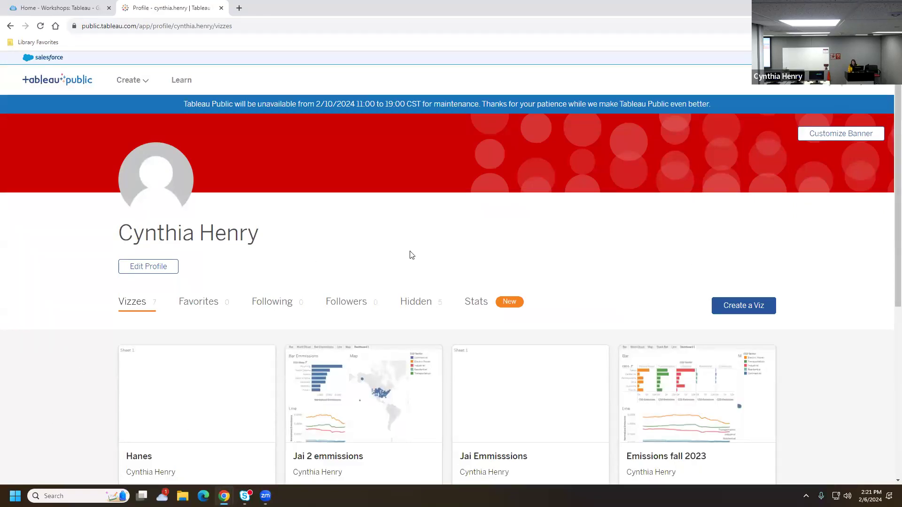
left_click(742, 307)
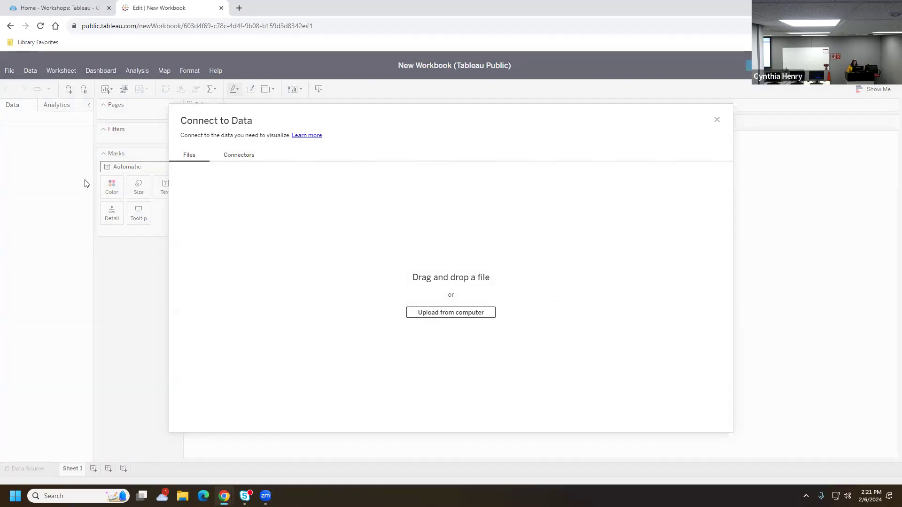
Download the CO2 Emissions and Netflix data files from the workshop guide
left_click(56, 14)
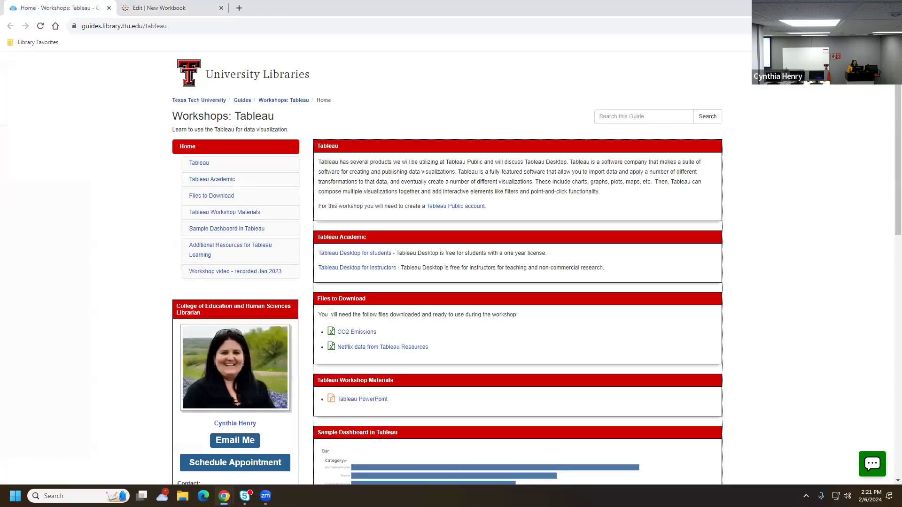
left_click(350, 333)
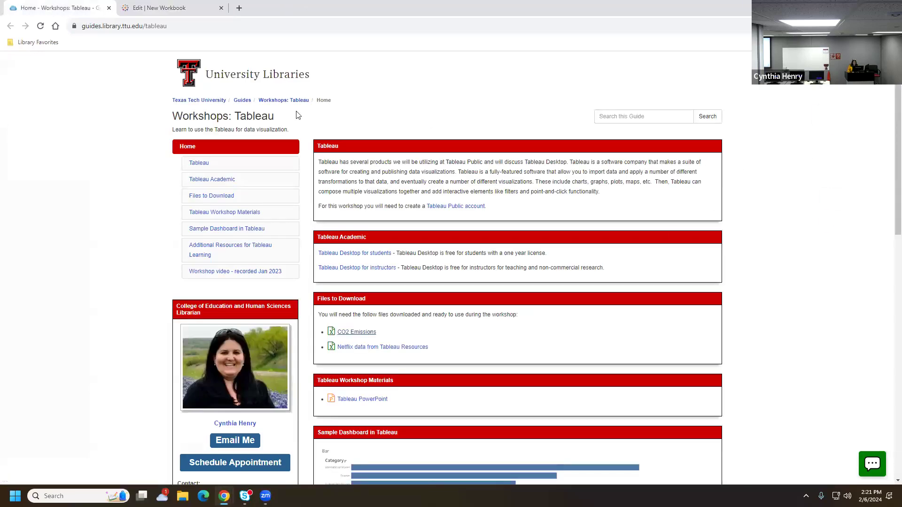
left_click(397, 348)
Upload Emissions (1).xlsx from Chrome's downloads into the workbook's Connect to Data dialog
left_click(179, 7)
left_click(826, 26)
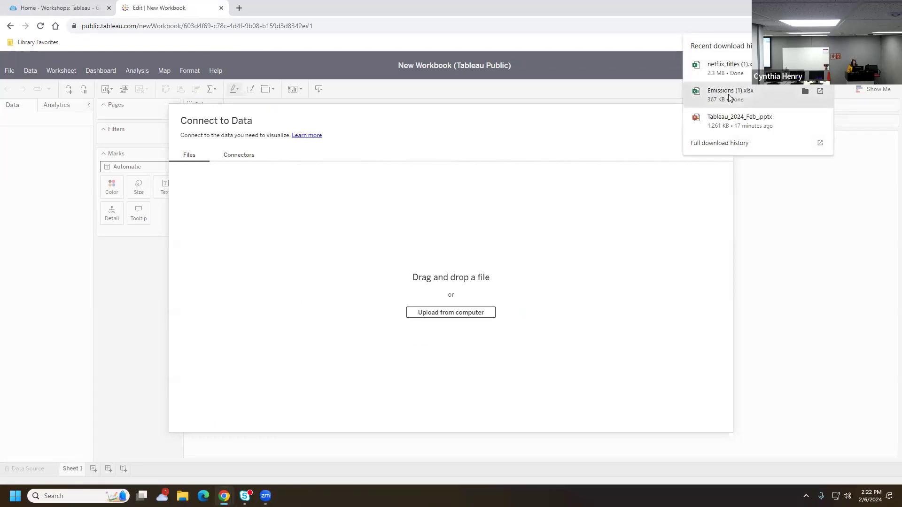
left_click_drag(729, 97, 414, 320)
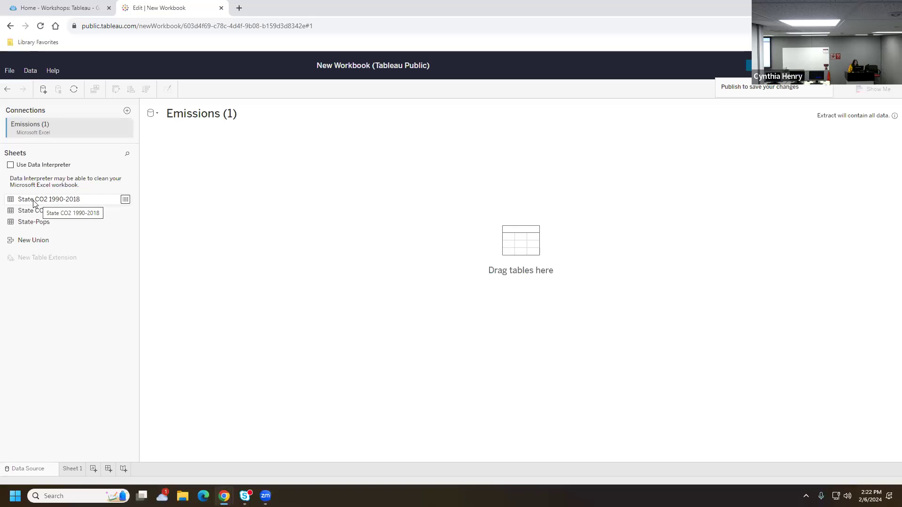
Add the State CO2 1990-2018 sheet as the data table and load its 7395 rows
left_click_drag(33, 203, 268, 198)
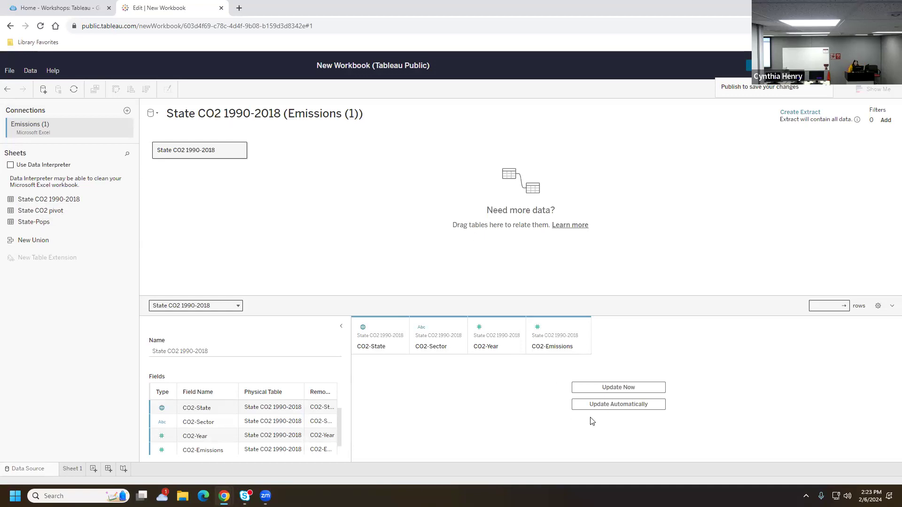
left_click(619, 407)
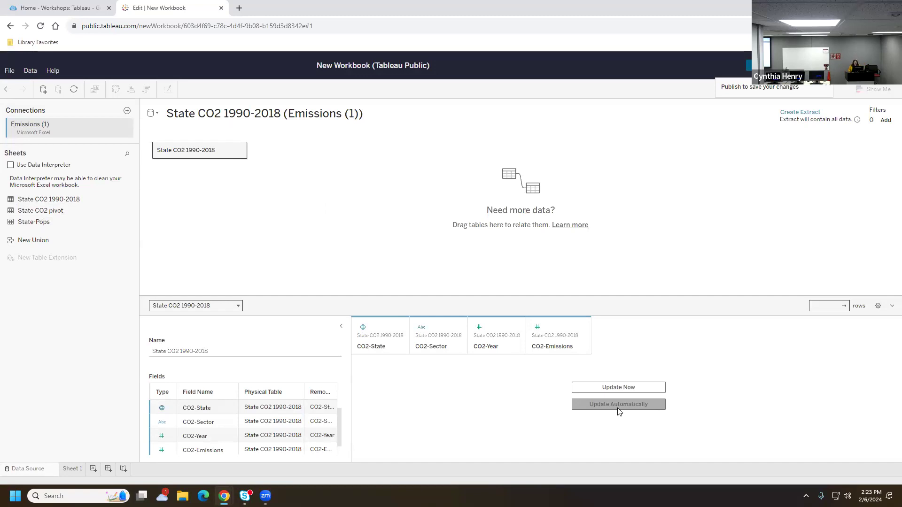
left_click(613, 386)
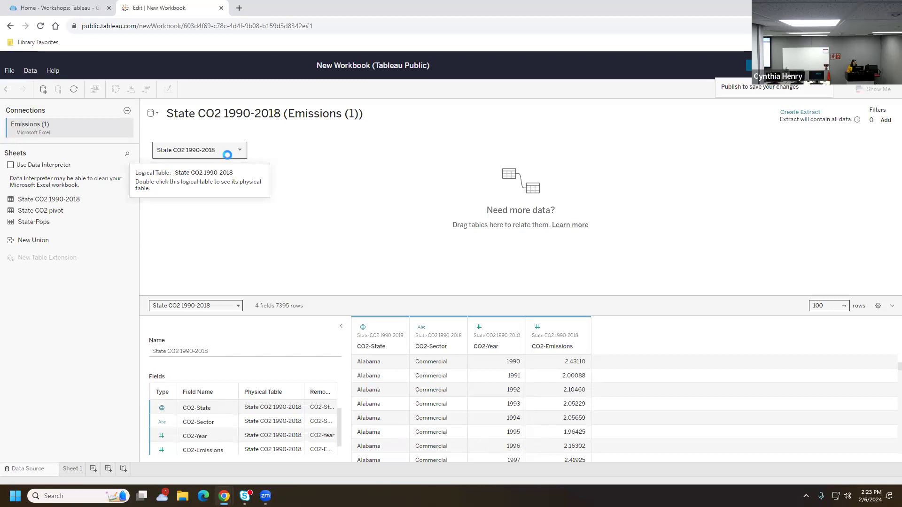
right_click(228, 155)
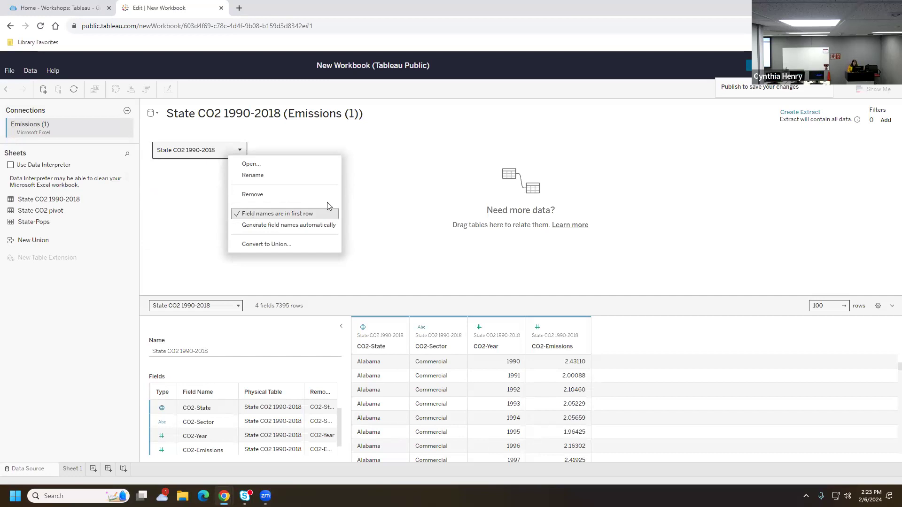
left_click(391, 230)
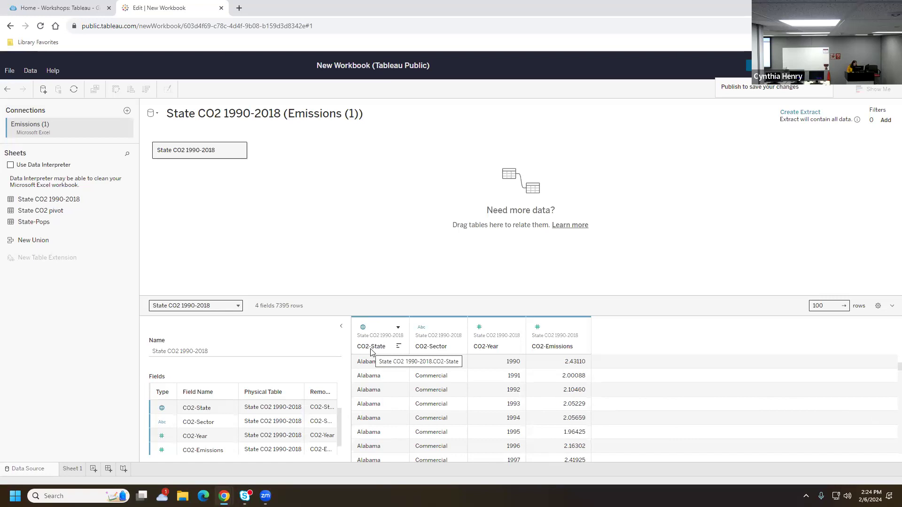
Select the workshop guide's web address, then go back to the Edit | New Workbook tab
left_click(48, 9)
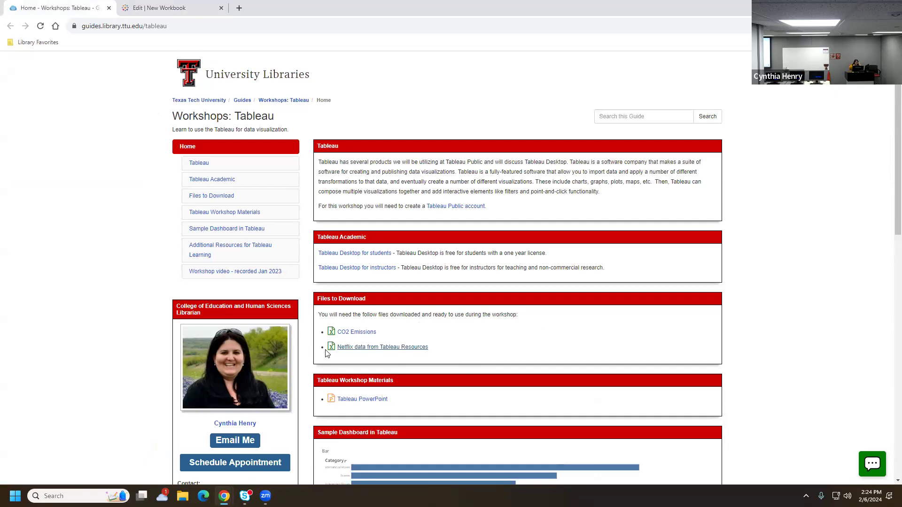
left_click(184, 27)
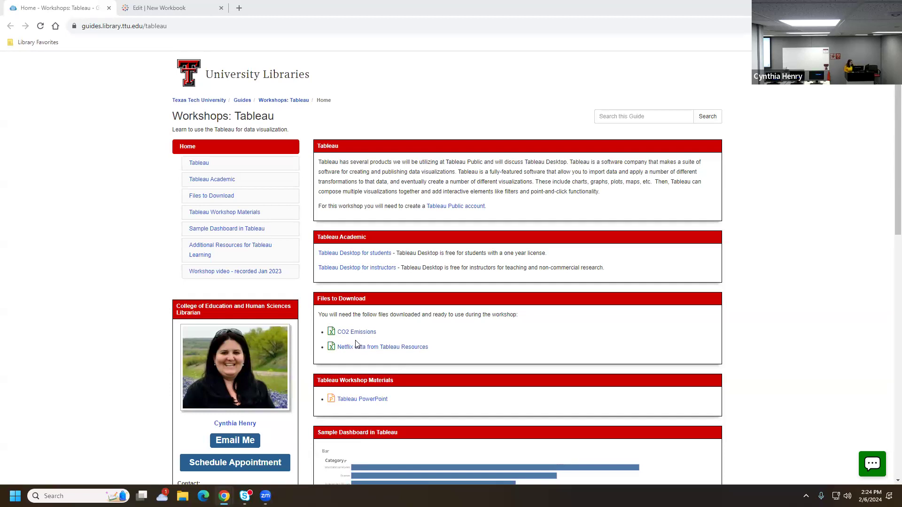
left_click(177, 7)
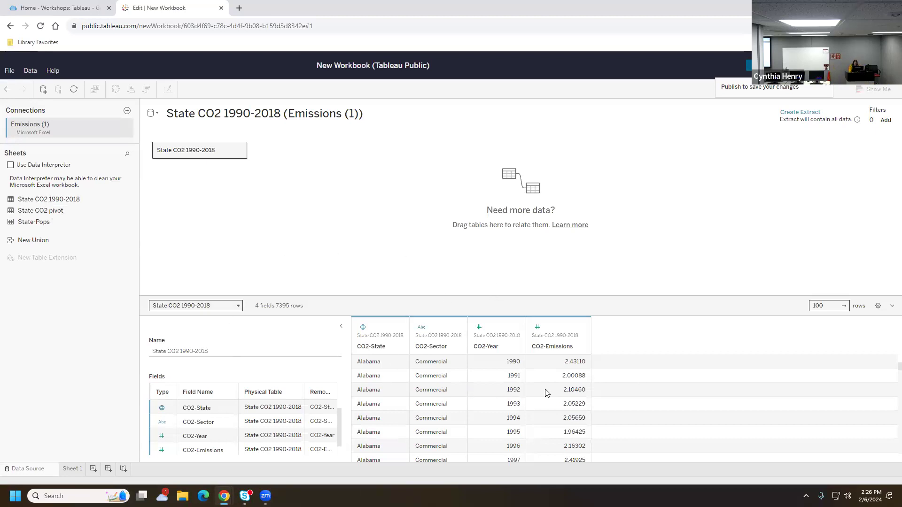
left_click(363, 328)
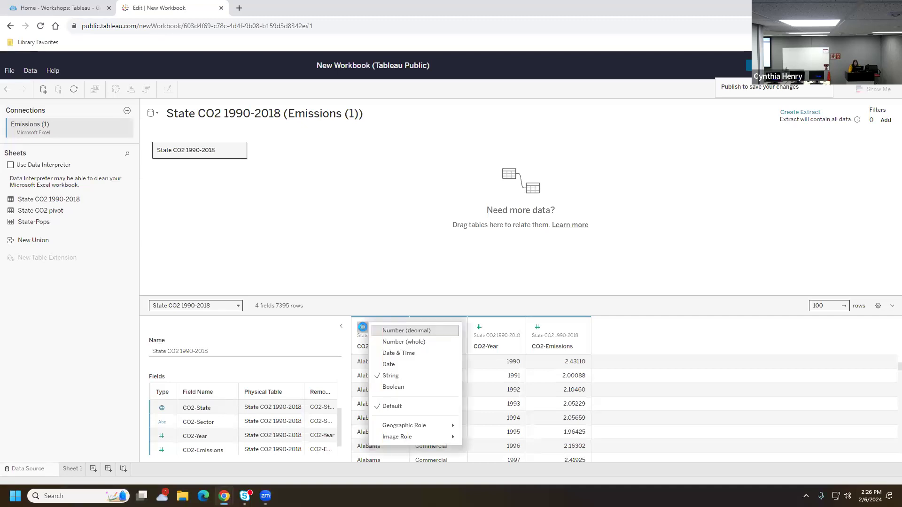
mouse_move(410, 429)
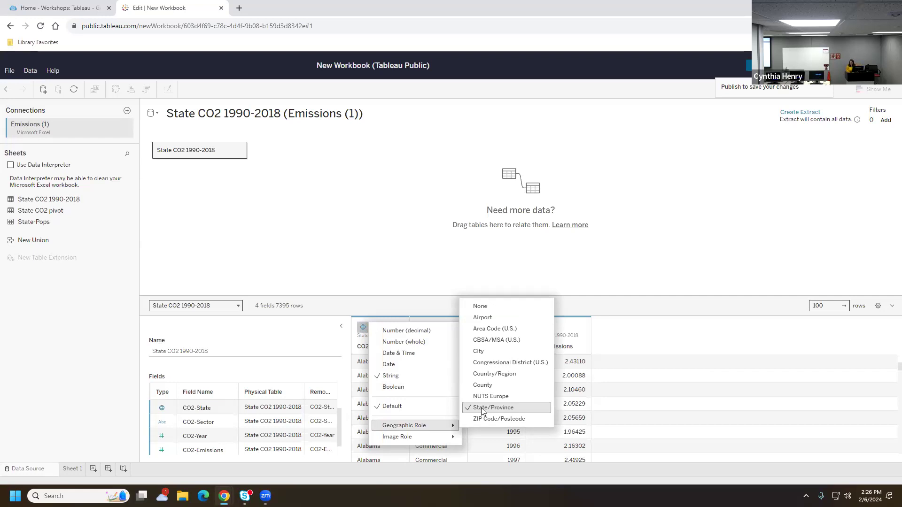
left_click(376, 274)
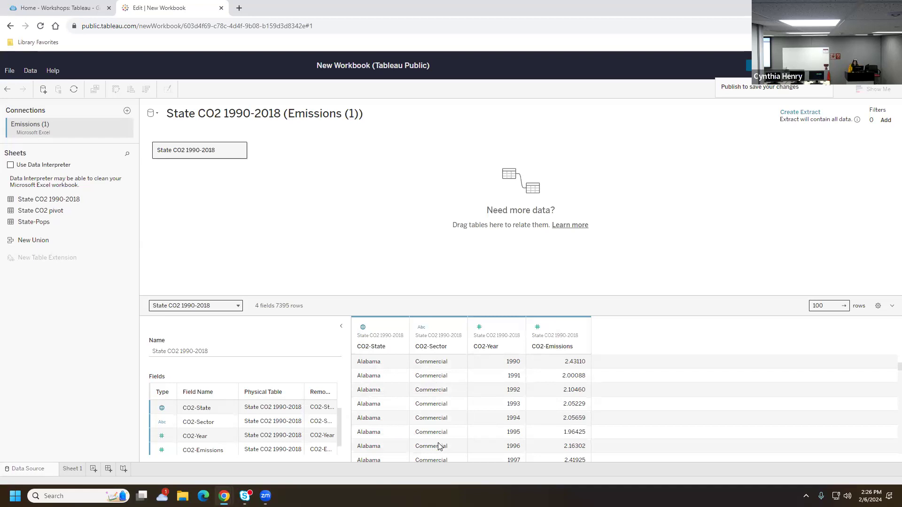
left_click(418, 328)
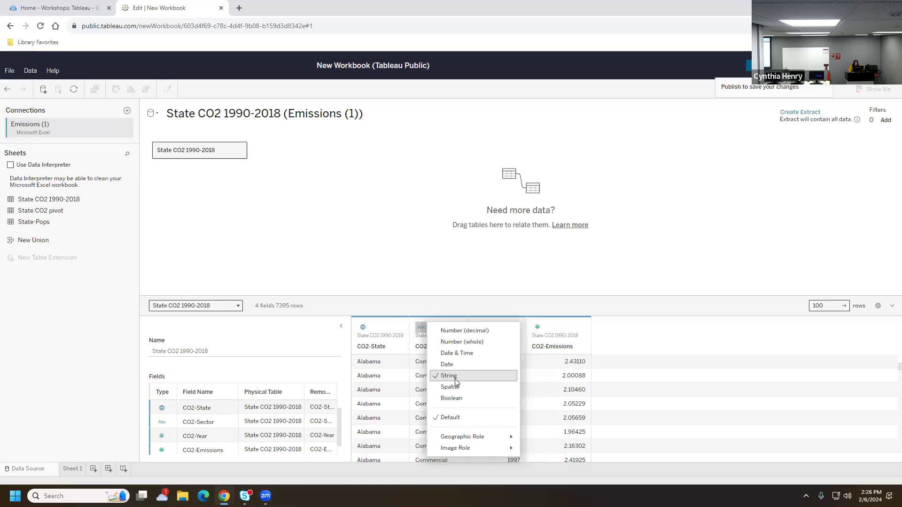
left_click(440, 297)
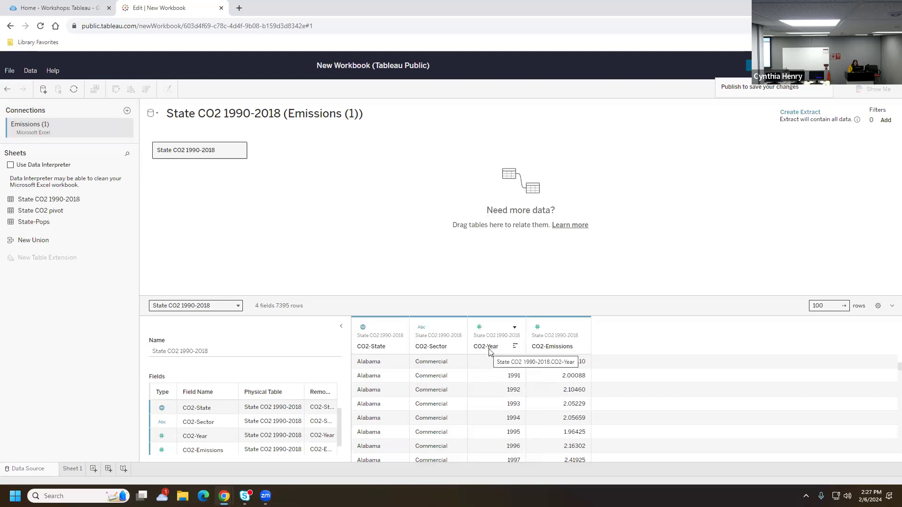
left_click(477, 325)
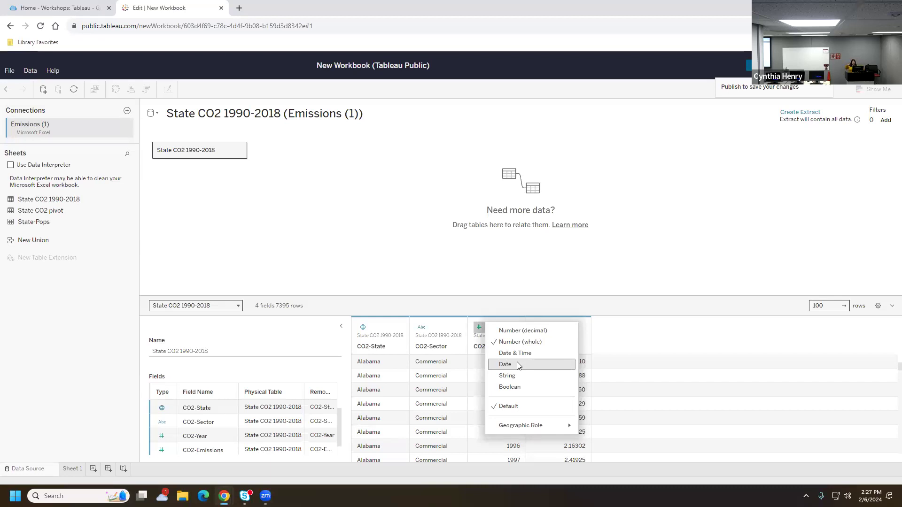
left_click(519, 285)
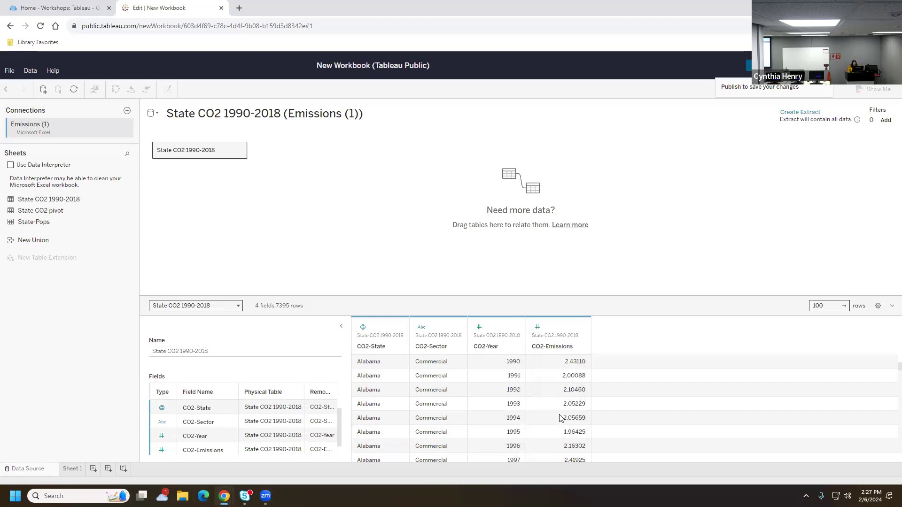
left_click(537, 328)
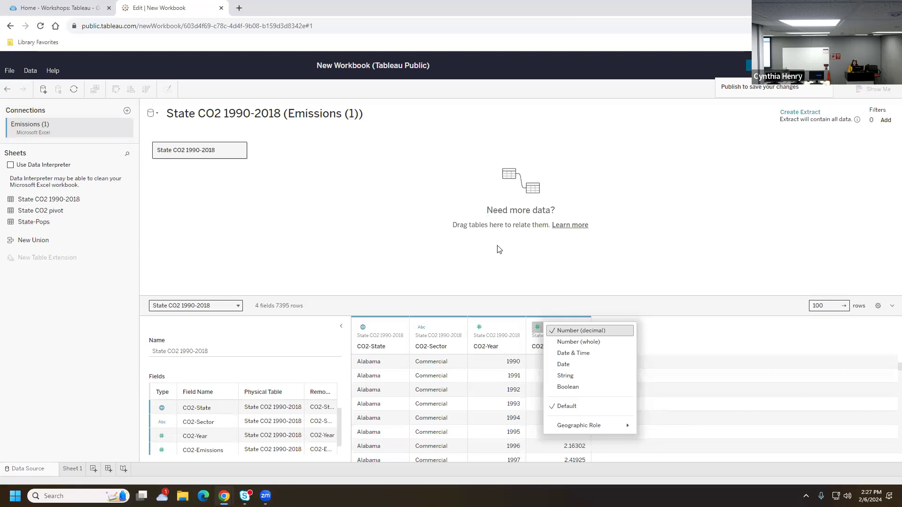
left_click(686, 269)
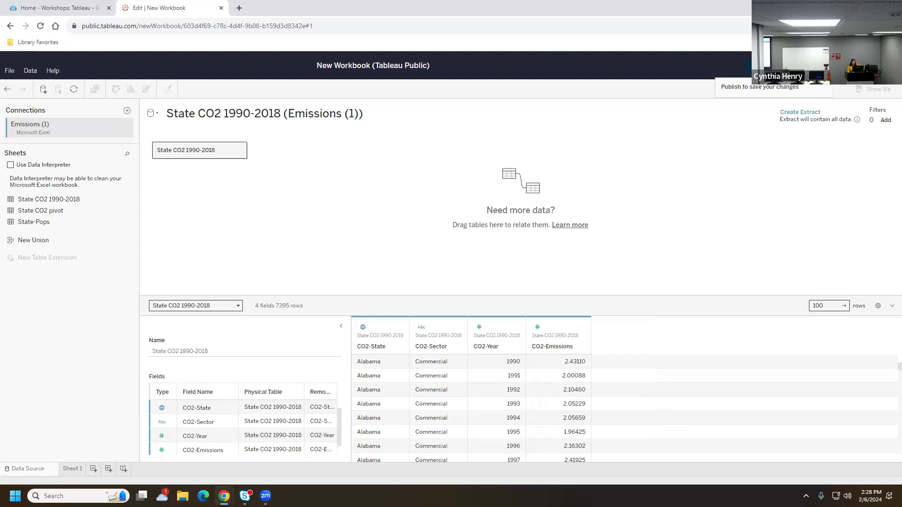
Start publishing the workbook and type 'Emission' as its name
left_click(775, 66)
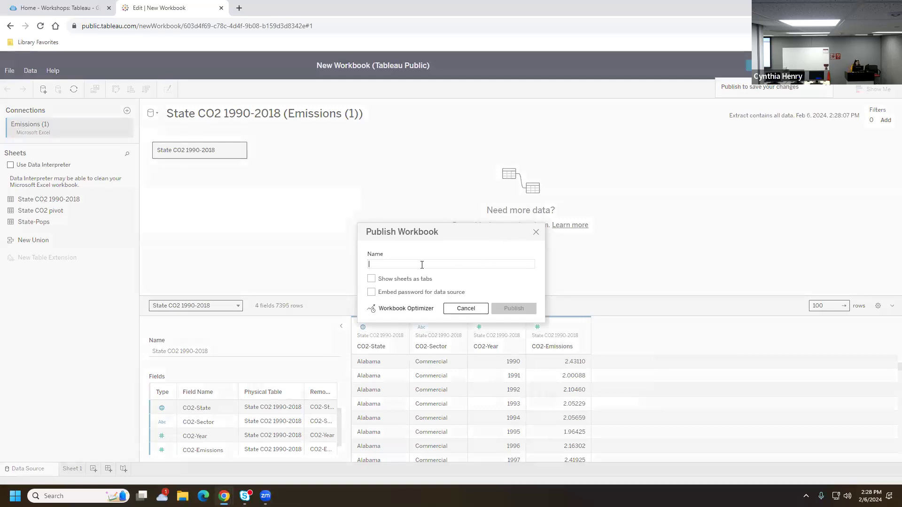
type("Em")
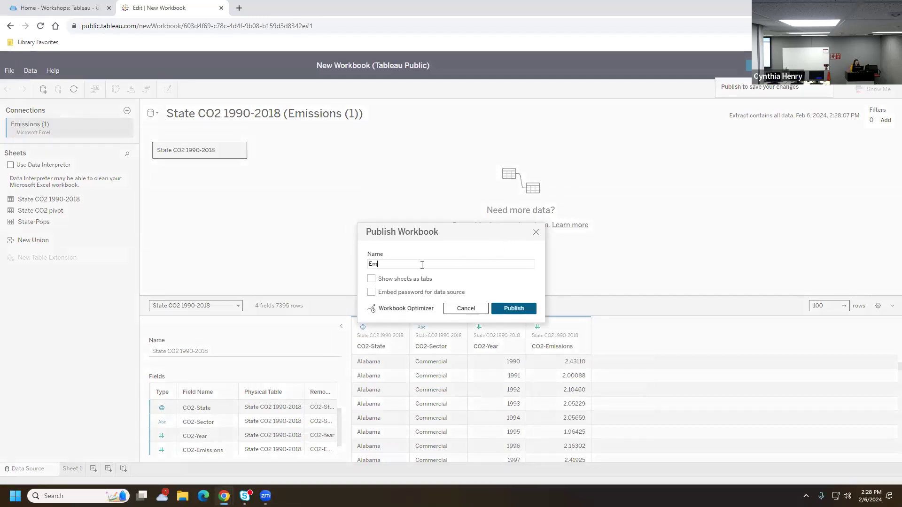
type("issions")
Publish the workbook to Tableau Public under the name Emissions
left_click(512, 309)
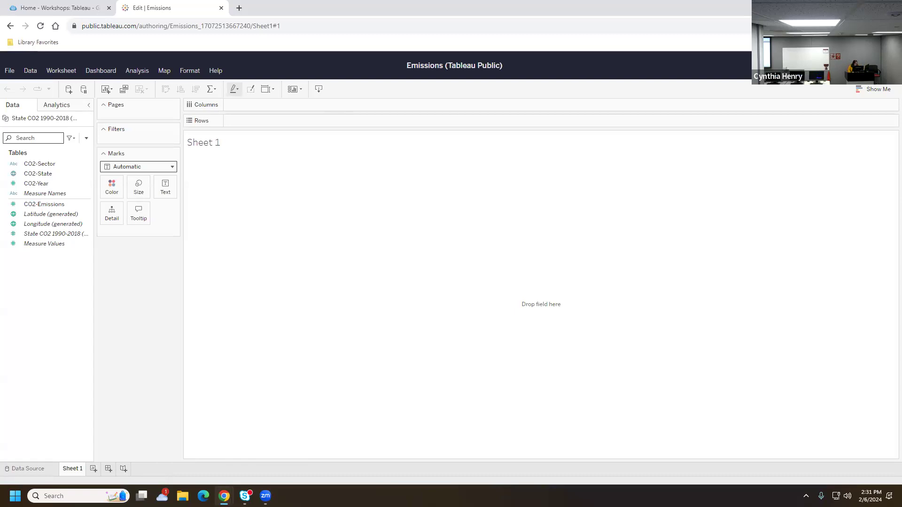
Rename the Sheet 1 worksheet to Bar and bring up the Show Me chart suggestions
right_click(72, 470)
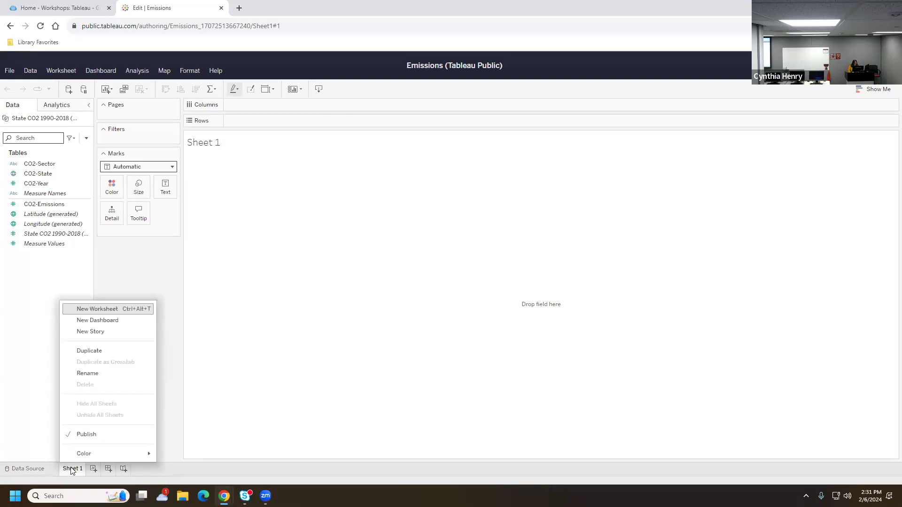
left_click(92, 374)
type("Bar")
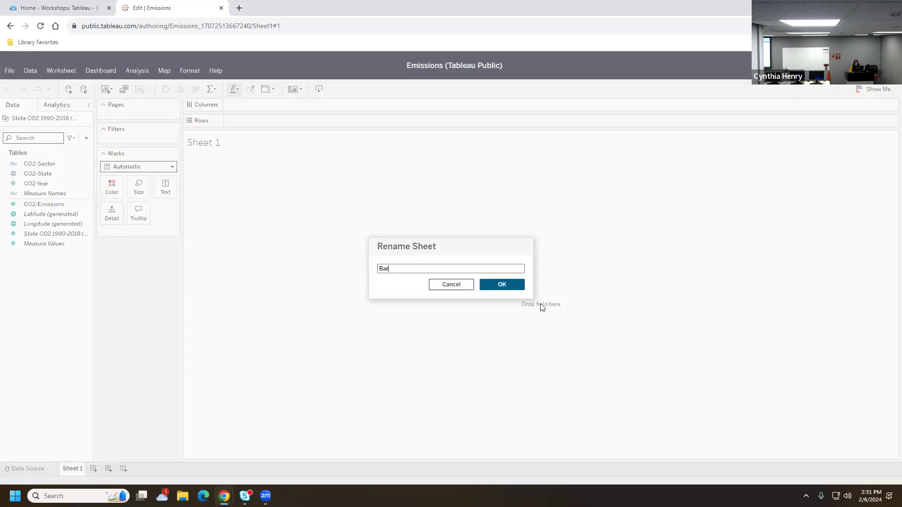
left_click(519, 291)
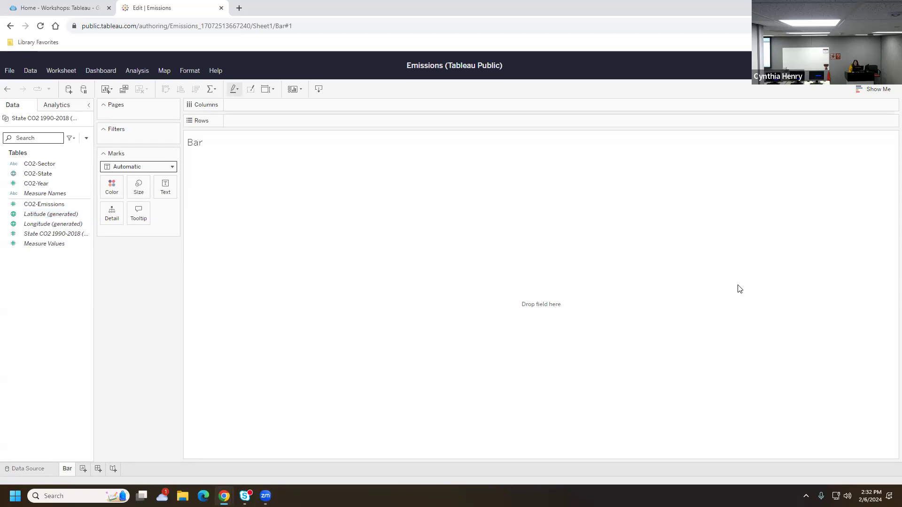
left_click(873, 92)
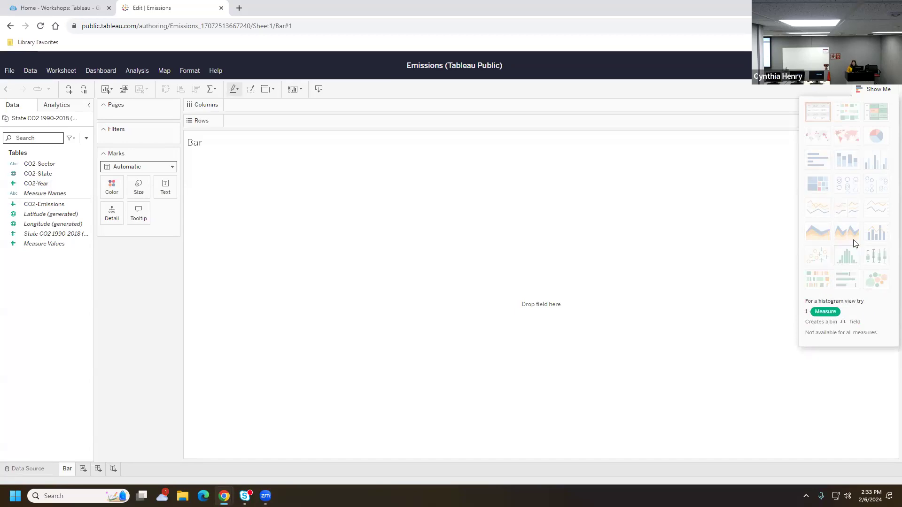
Toggle the Show Me panel closed, open, and closed again, leaving the empty Bar view
left_click(871, 90)
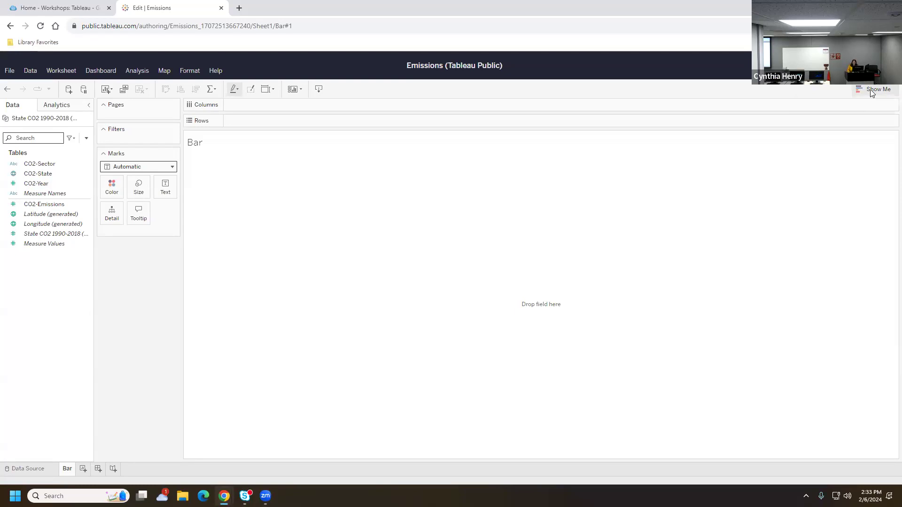
left_click(871, 93)
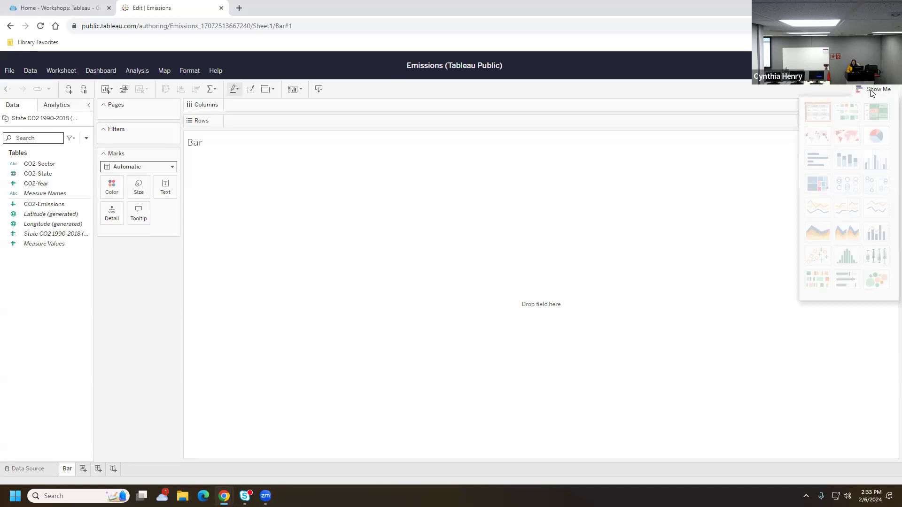
left_click(872, 92)
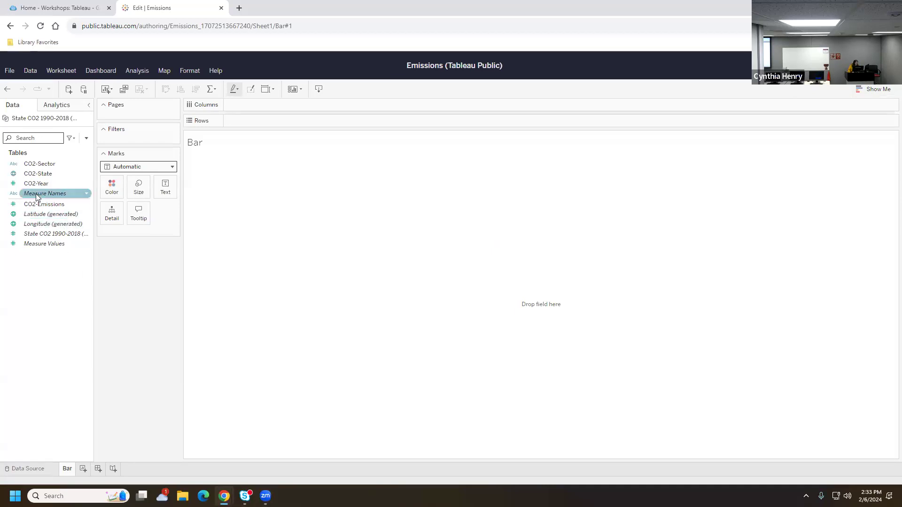
Place CO2-State on the Columns shelf so each of the 51 states becomes a column header
left_click_drag(35, 175, 261, 105)
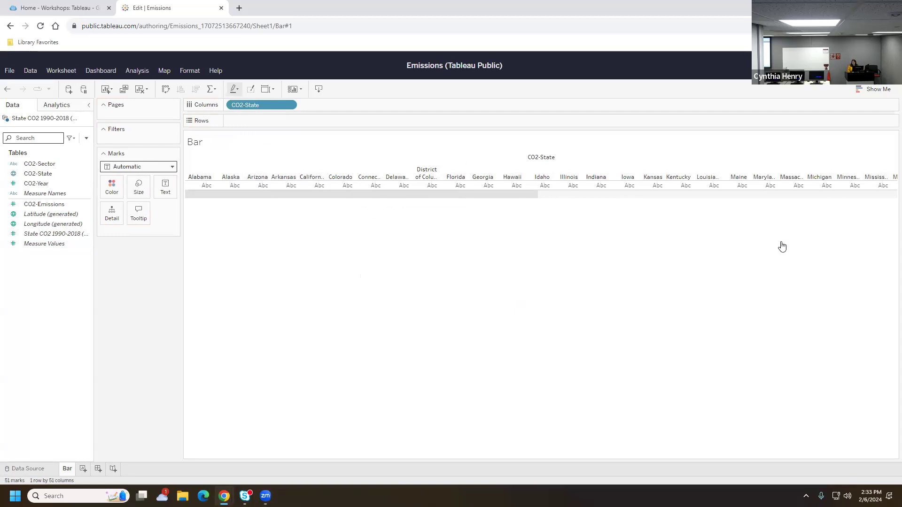
left_click_drag(266, 104, 265, 123)
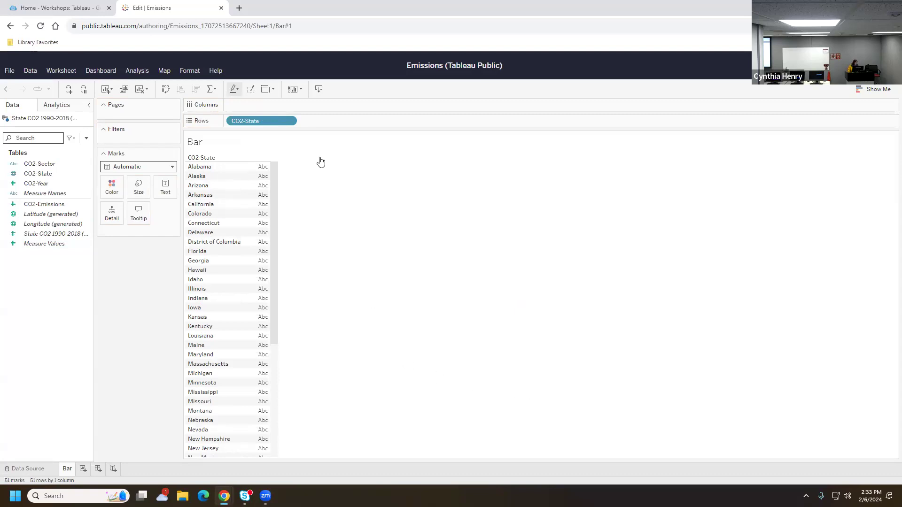
left_click_drag(267, 120, 268, 105)
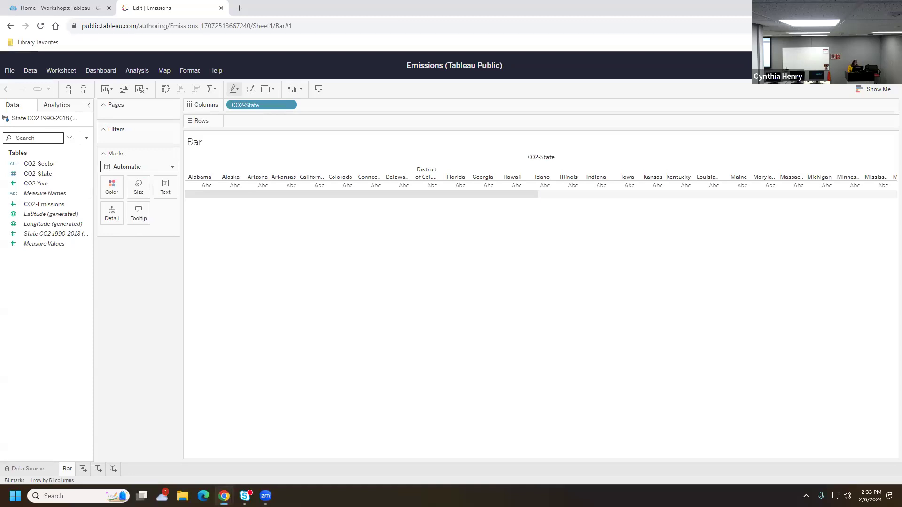
left_click(65, 205)
Drop CO2-Emissions on Rows to draw SUM(CO2-Emissions) bars for all 51 states
left_click_drag(65, 205, 274, 122)
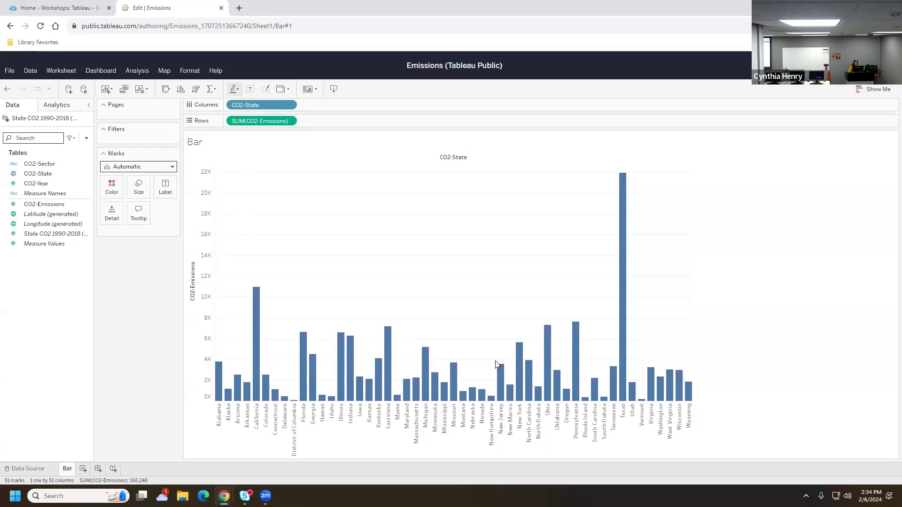
mouse_move(344, 368)
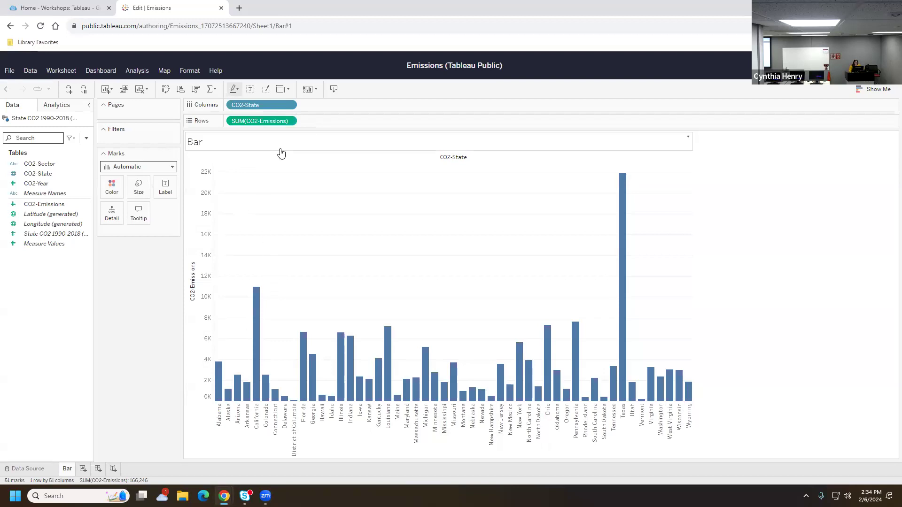
Sort CO2-State descending by the summed CO2-Emissions field, putting Texas first
left_click(276, 105)
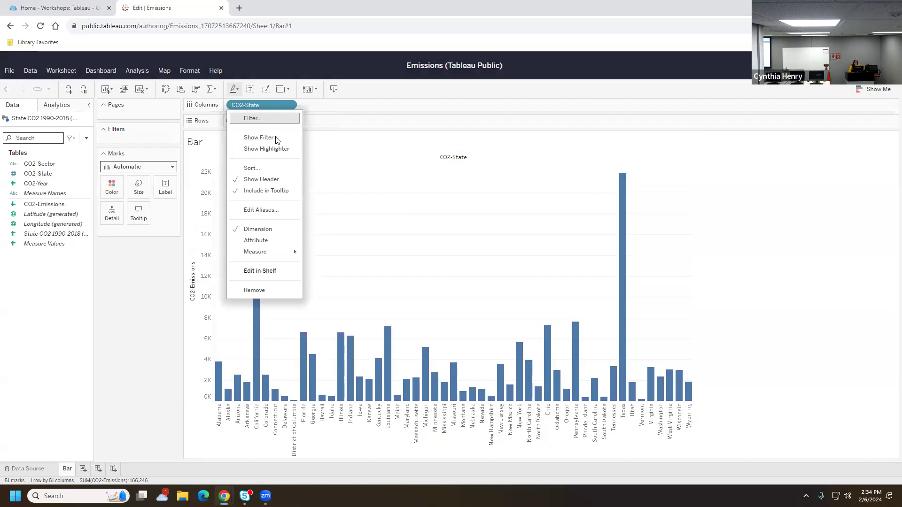
left_click(269, 167)
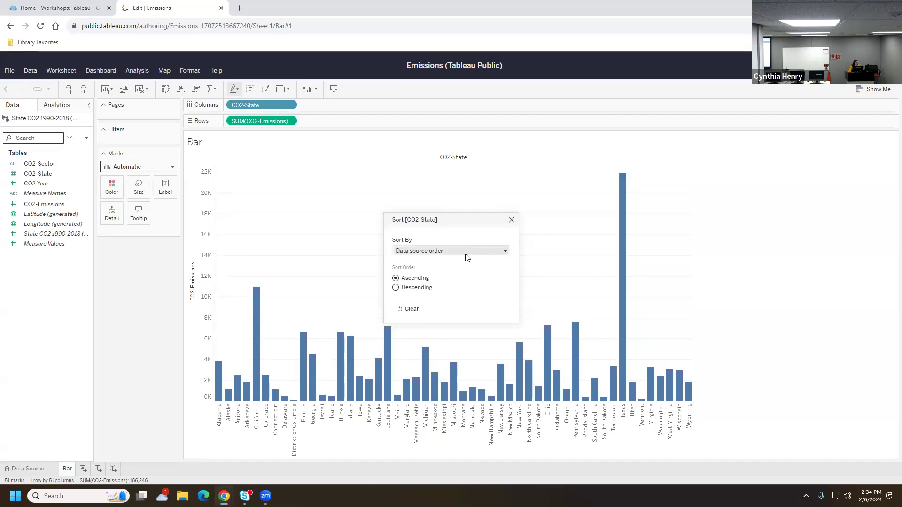
left_click(466, 254)
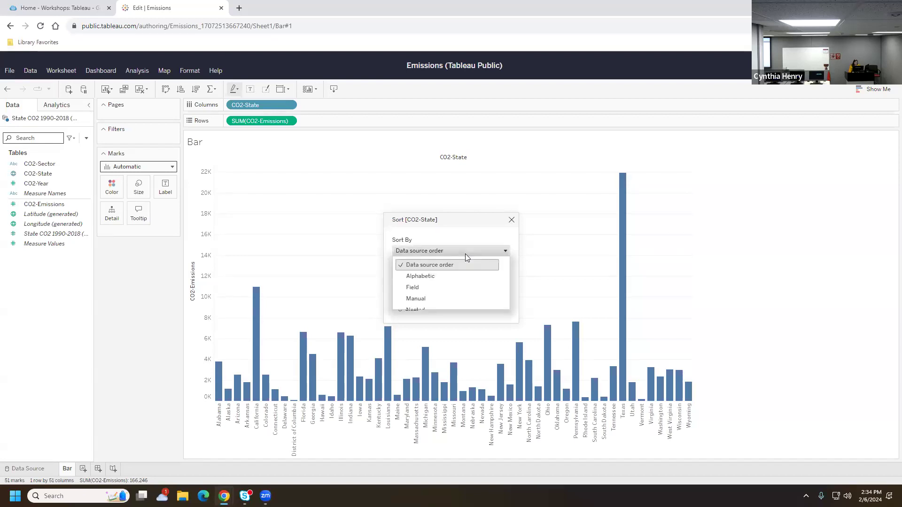
left_click(455, 288)
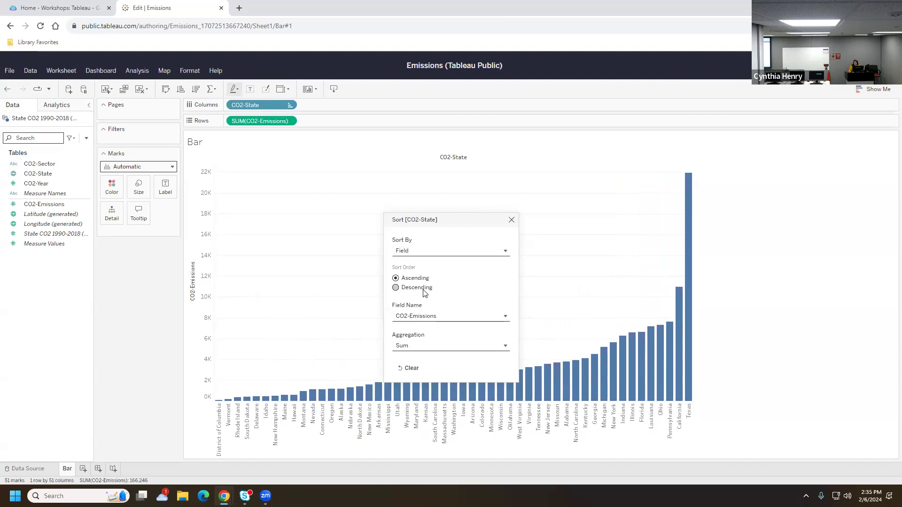
left_click(425, 288)
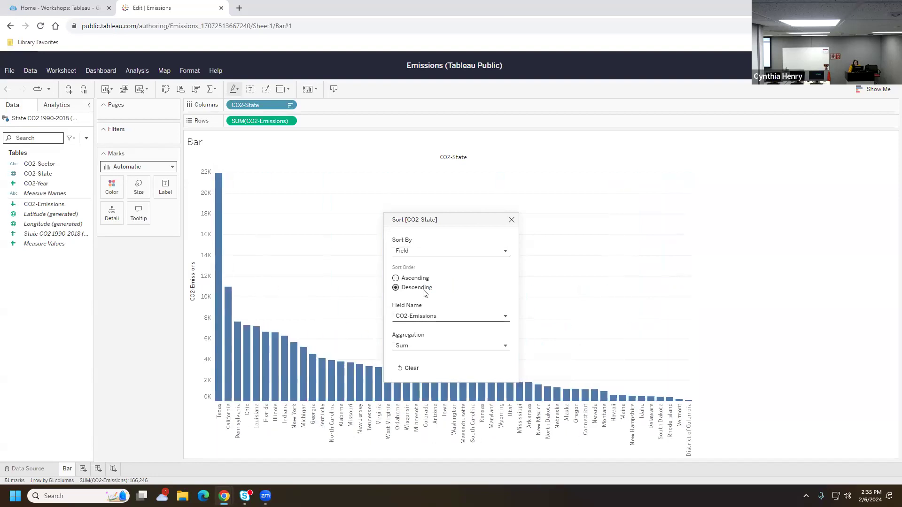
left_click(511, 220)
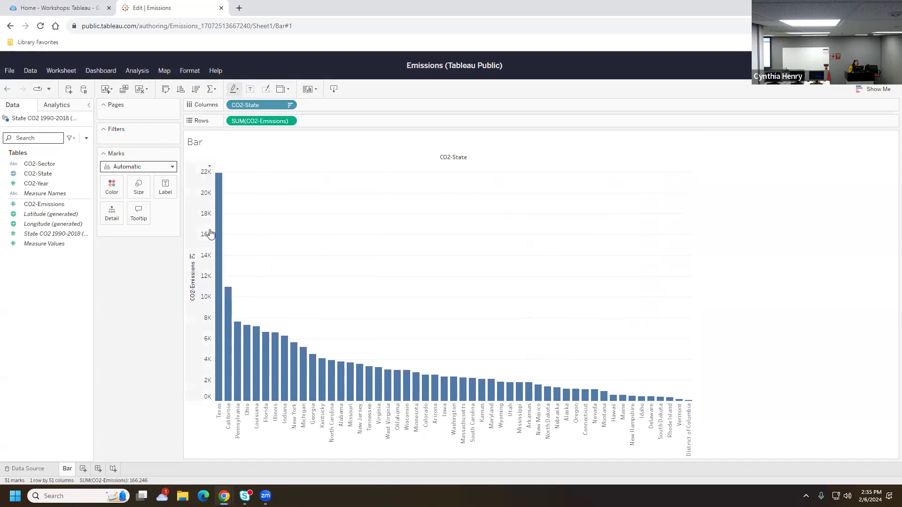
Sort the bars descending and swap rows and columns so states run down the side
left_click(181, 89)
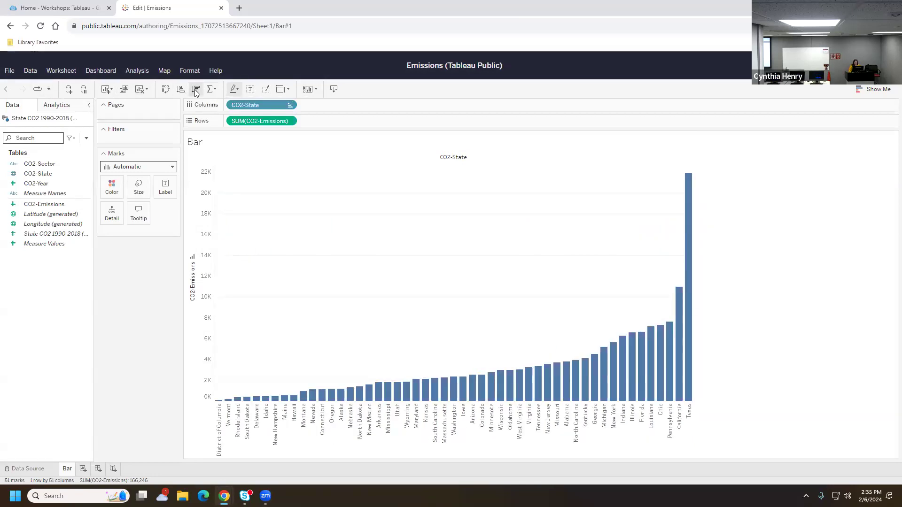
left_click(196, 90)
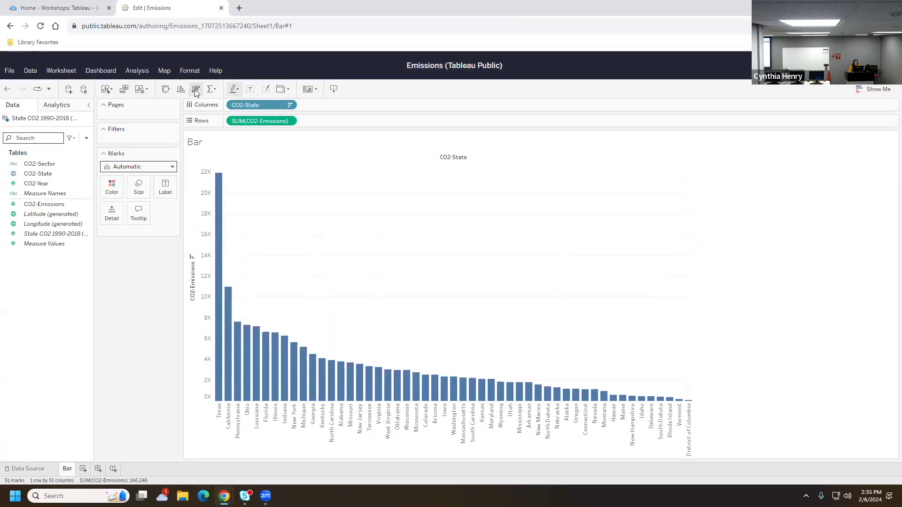
left_click(165, 89)
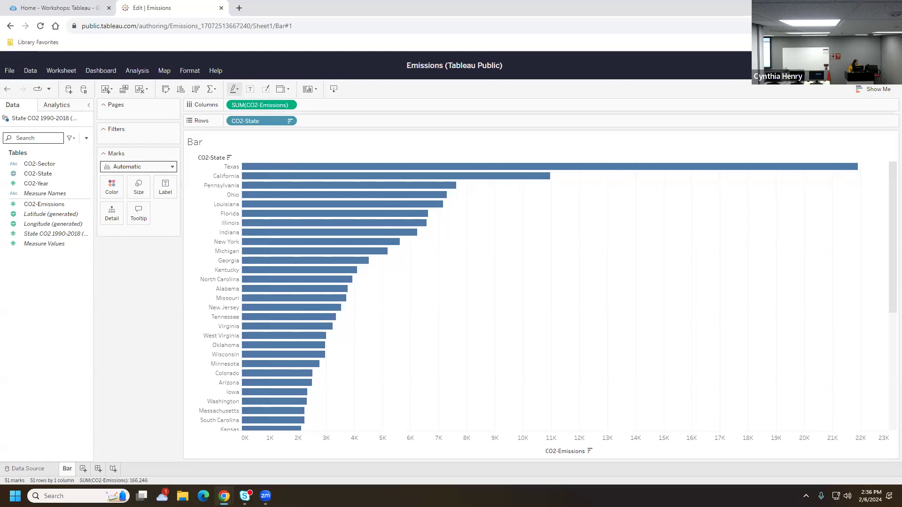
Colour the bars by CO2-Sector via the Color card, after undoing a Columns split
left_click(39, 163)
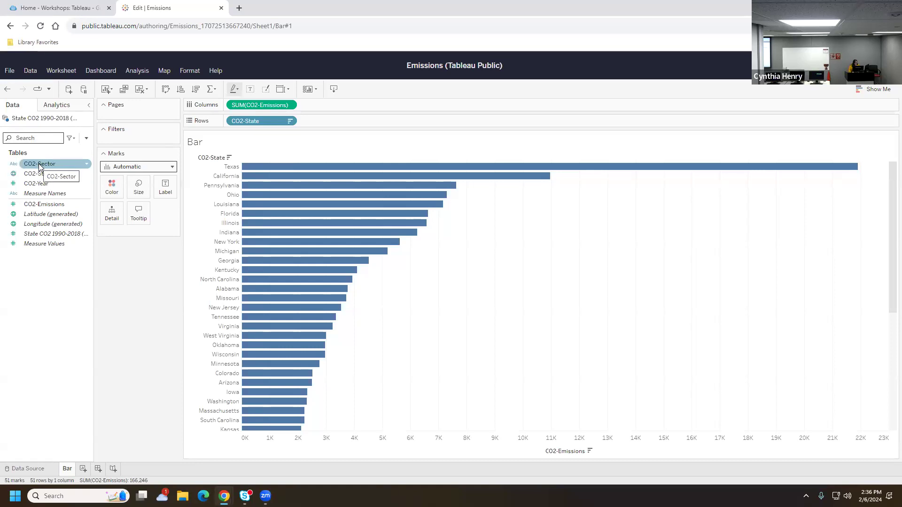
left_click_drag(167, 165, 338, 108)
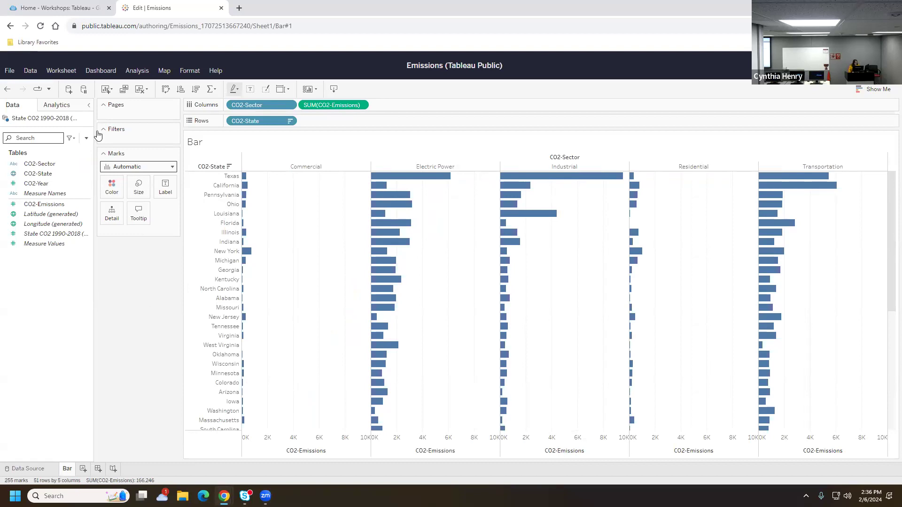
left_click(7, 92)
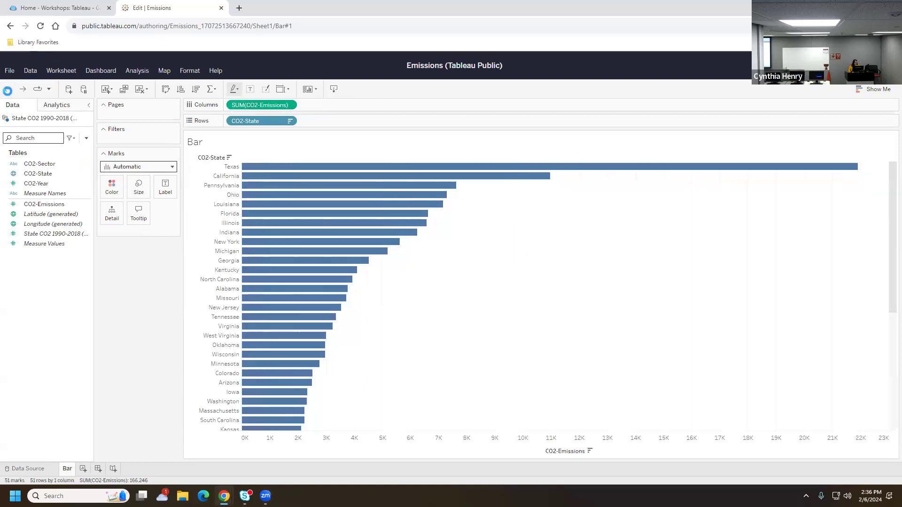
left_click_drag(34, 176, 486, 245)
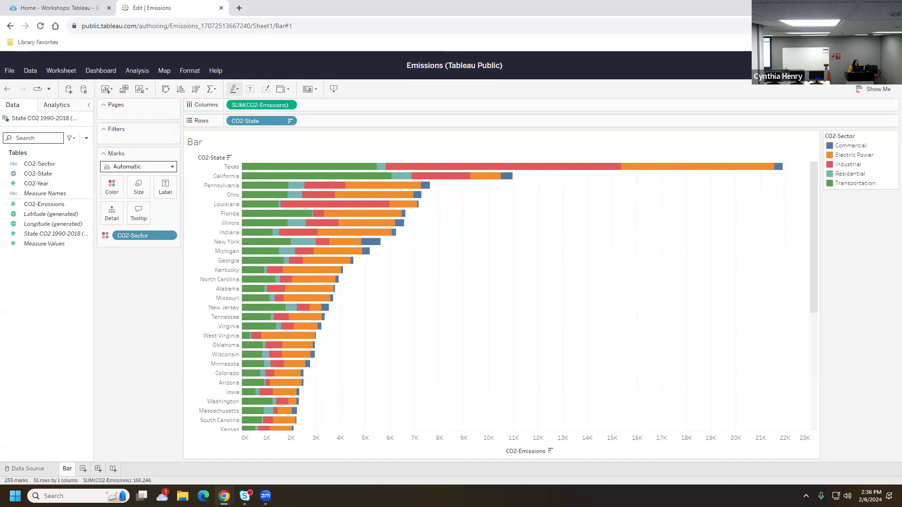
left_click(7, 88)
left_click(33, 164)
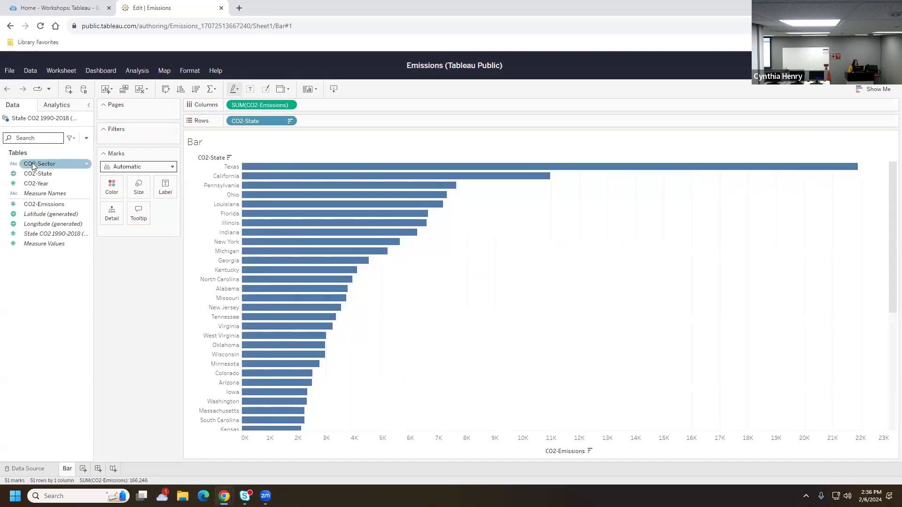
left_click_drag(33, 165, 111, 187)
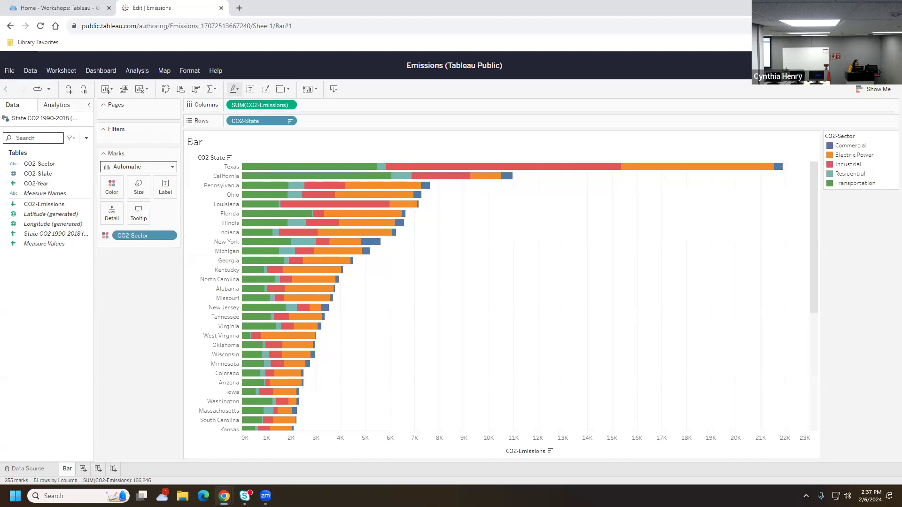
Add CO2-Sector to Columns before SUM(CO2-Emissions) to create five sector panels
left_click_drag(39, 163, 341, 104)
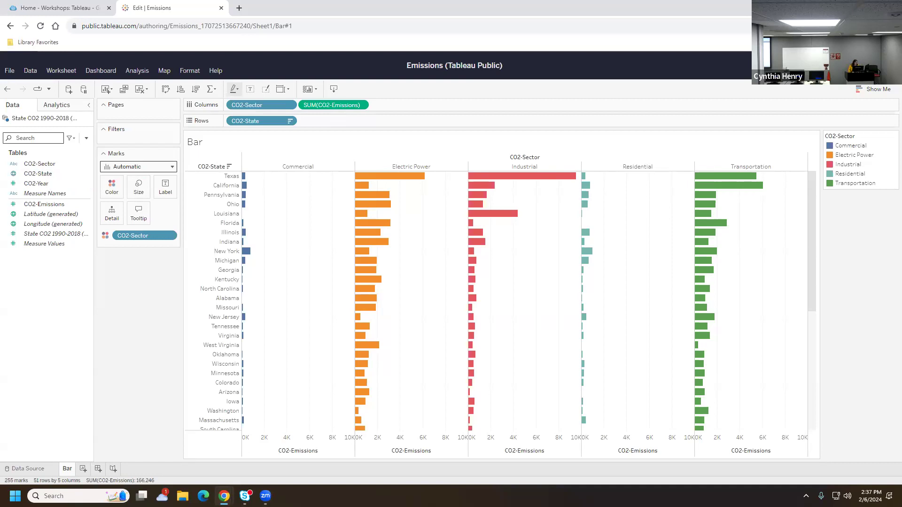
right_click(270, 105)
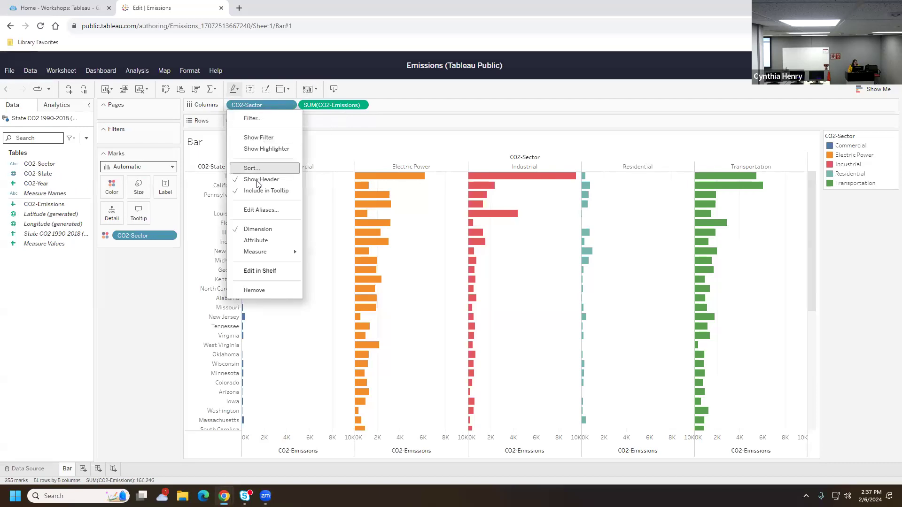
left_click(254, 169)
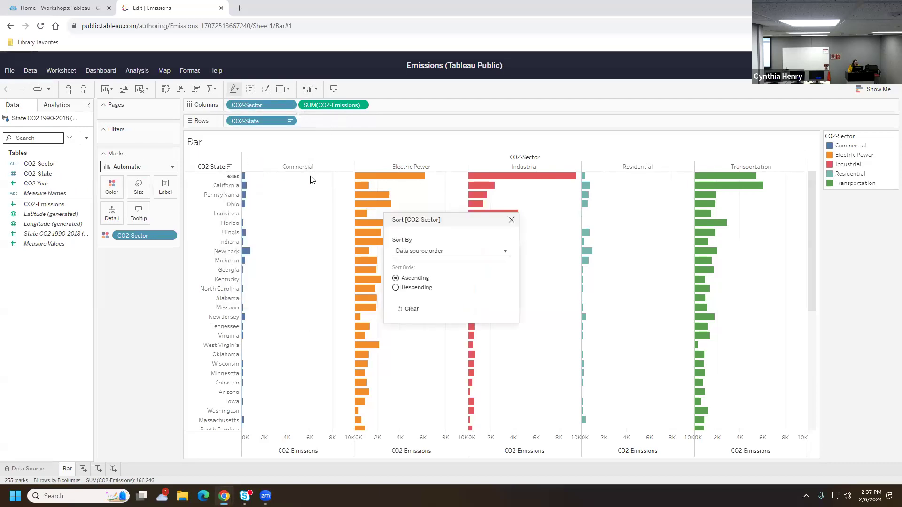
left_click(437, 252)
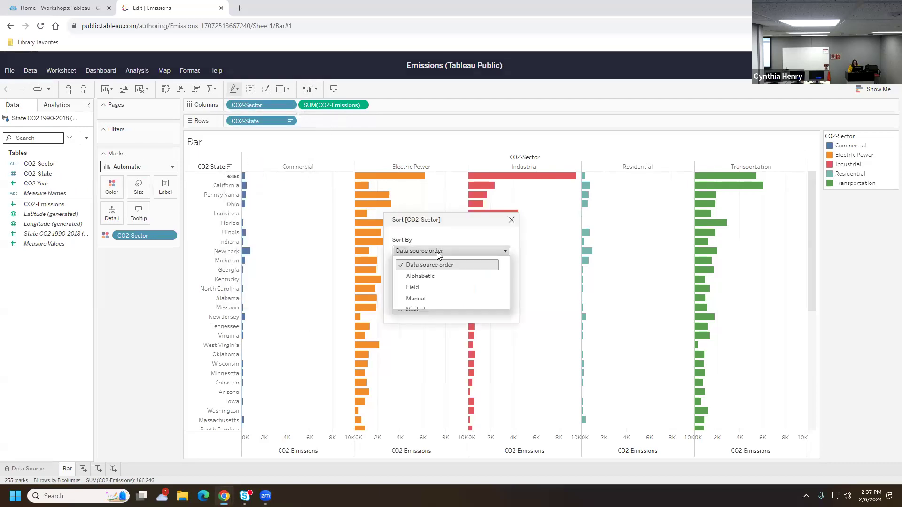
left_click(416, 287)
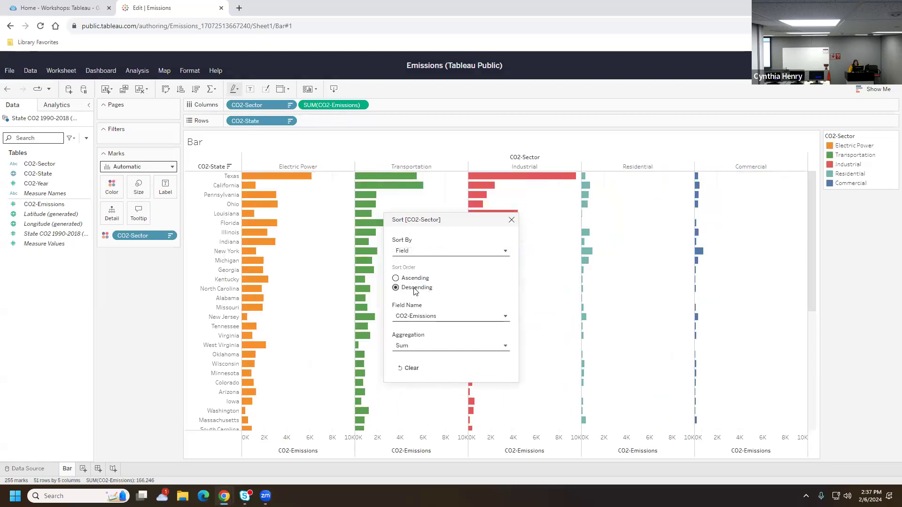
left_click(512, 220)
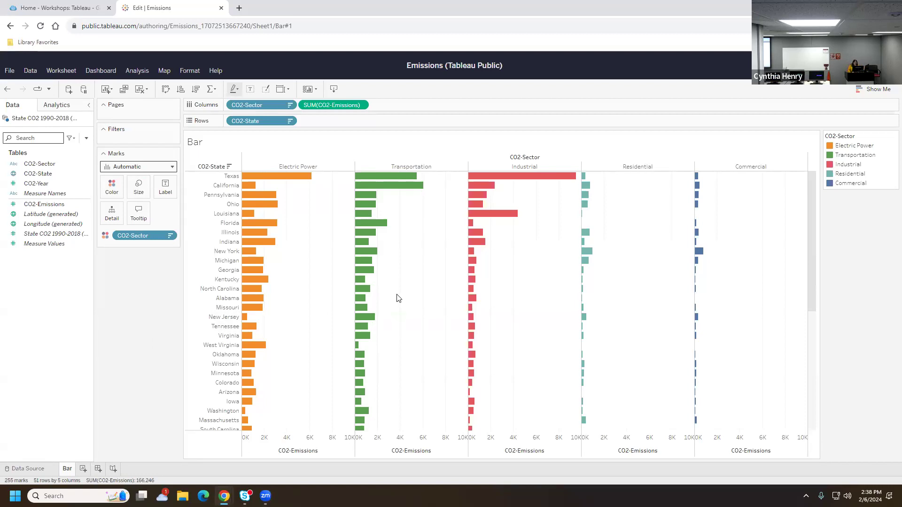
scroll(397, 297, "down", 3)
scroll(397, 298, "up", 3)
scroll(351, 306, "down", 5)
scroll(342, 331, "up", 8)
Add CO2-State to Filters and browse the General and Wildcard sections, keeping all 51 states
left_click(50, 175)
left_click_drag(51, 175, 136, 140)
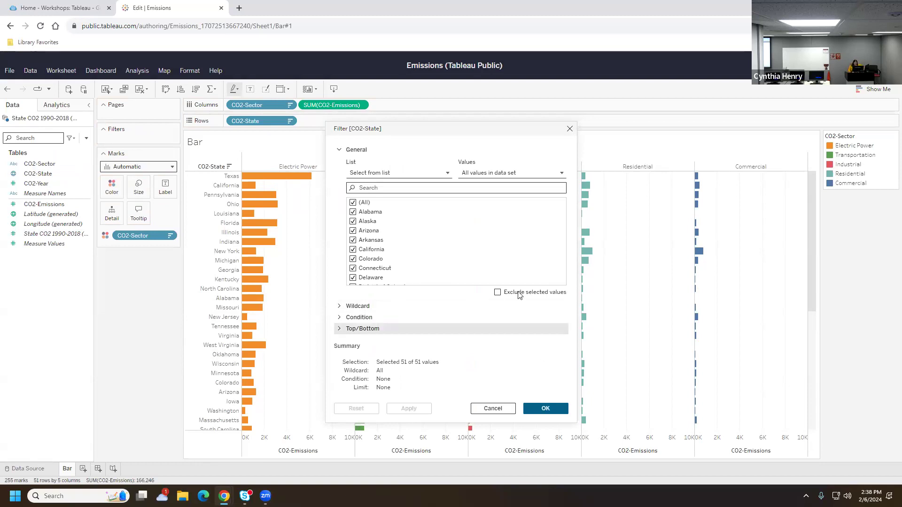
left_click(341, 153)
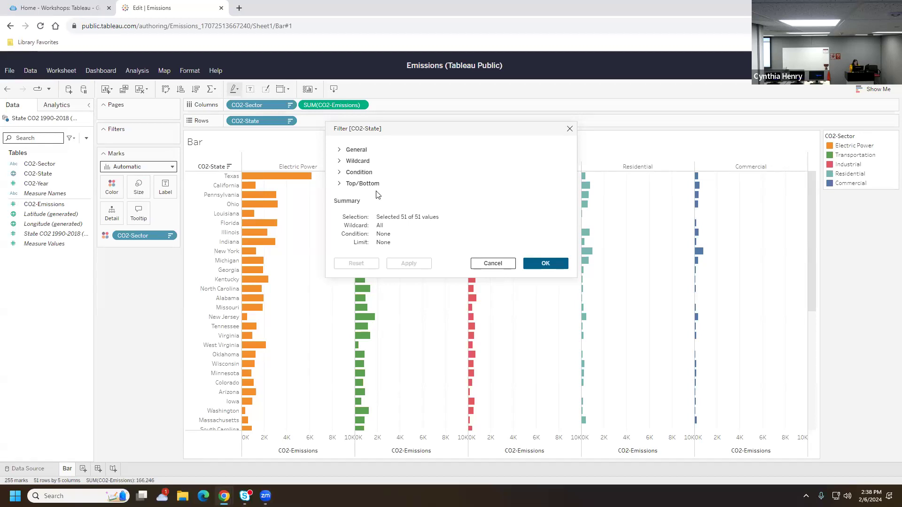
left_click(351, 150)
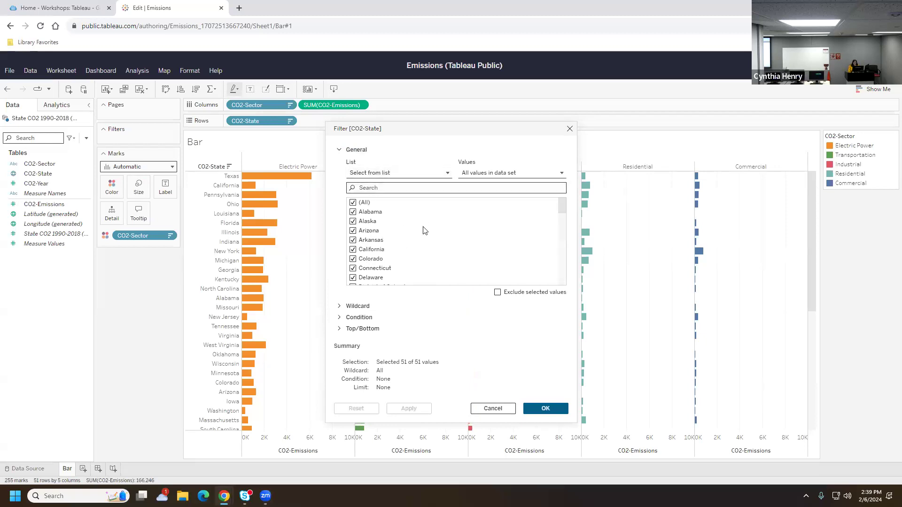
left_click(341, 152)
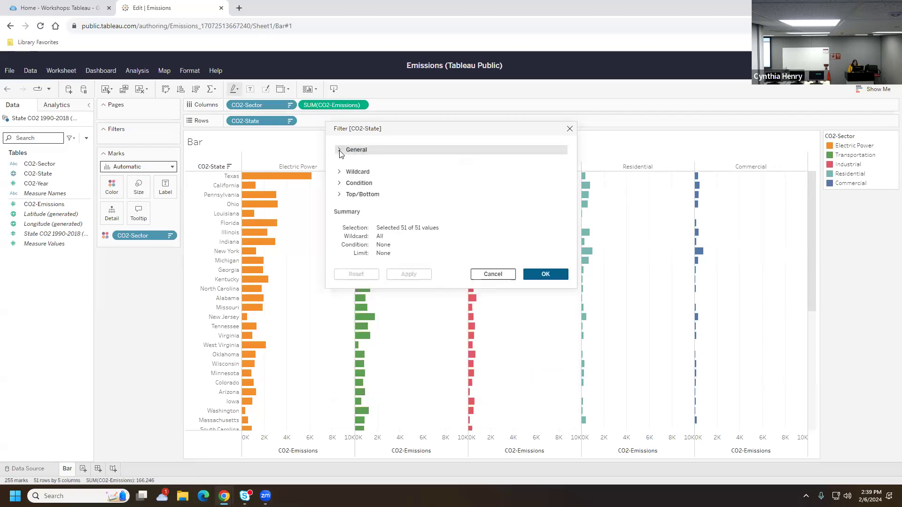
left_click(340, 161)
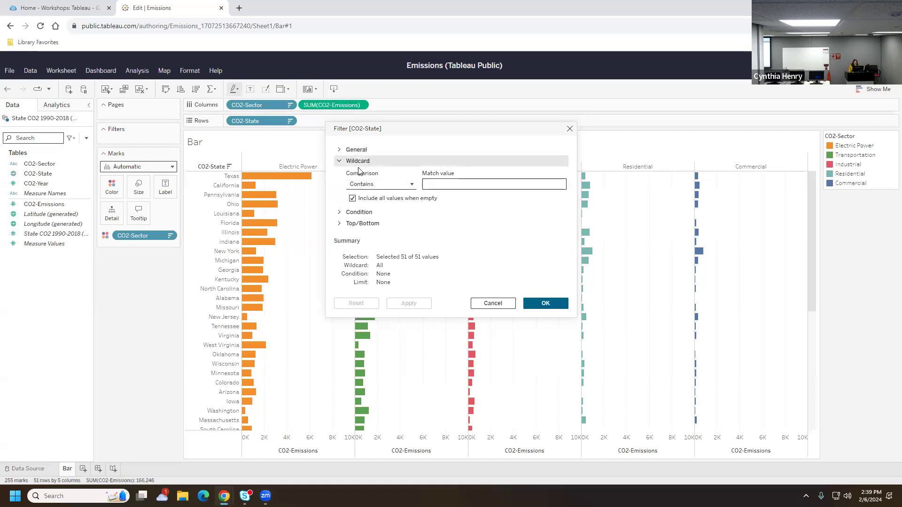
left_click(340, 162)
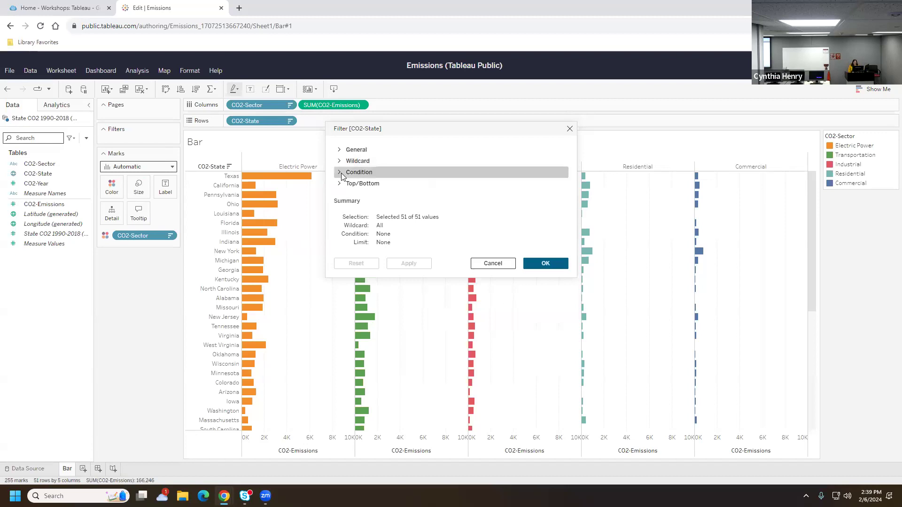
Apply a Top 15 by Sum of CO2-Emissions state filter, then undo it when the chart empties
left_click(341, 173)
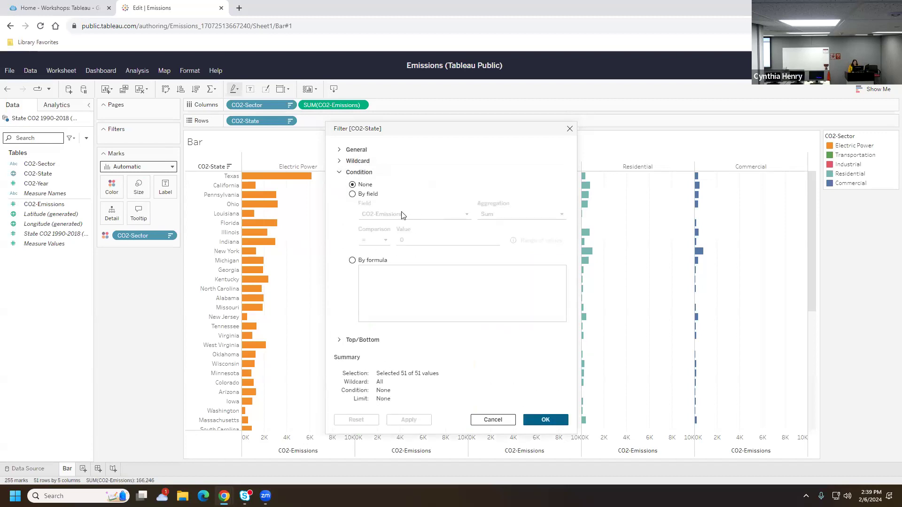
left_click(352, 194)
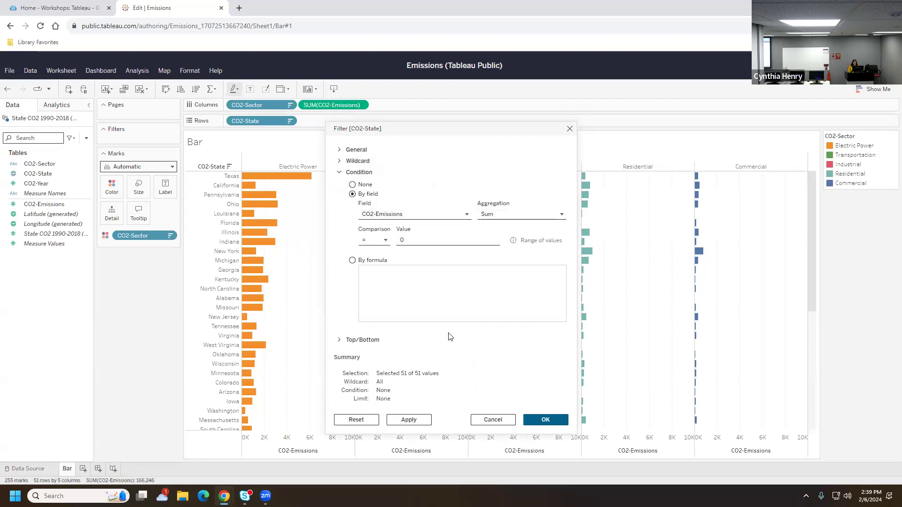
left_click(338, 174)
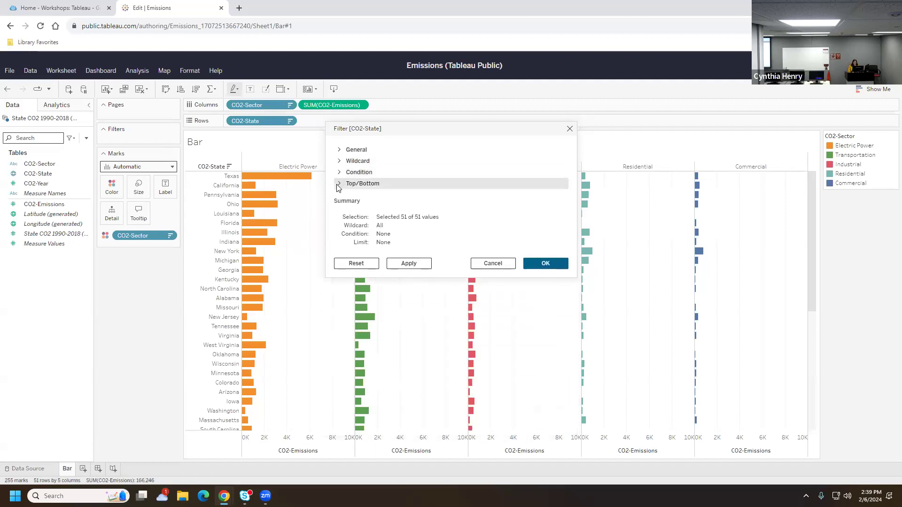
left_click(338, 185)
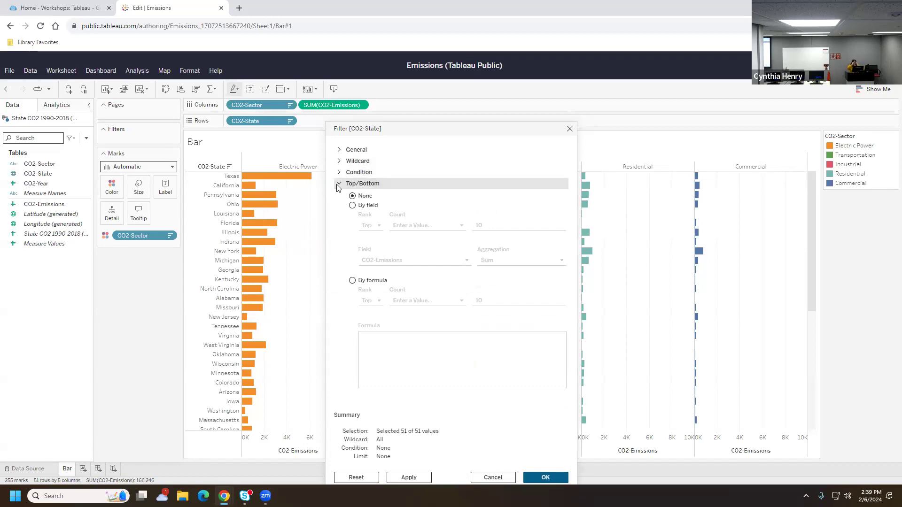
left_click(353, 205)
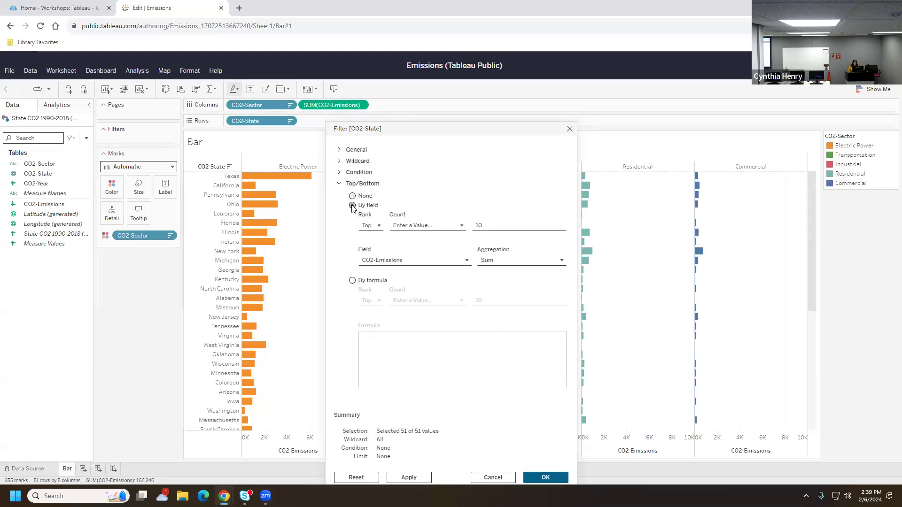
left_click(418, 226)
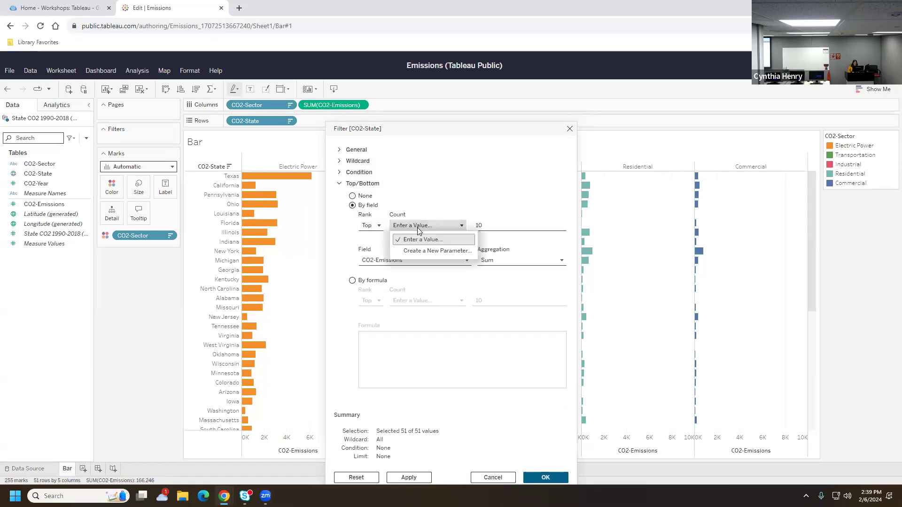
left_click(431, 197)
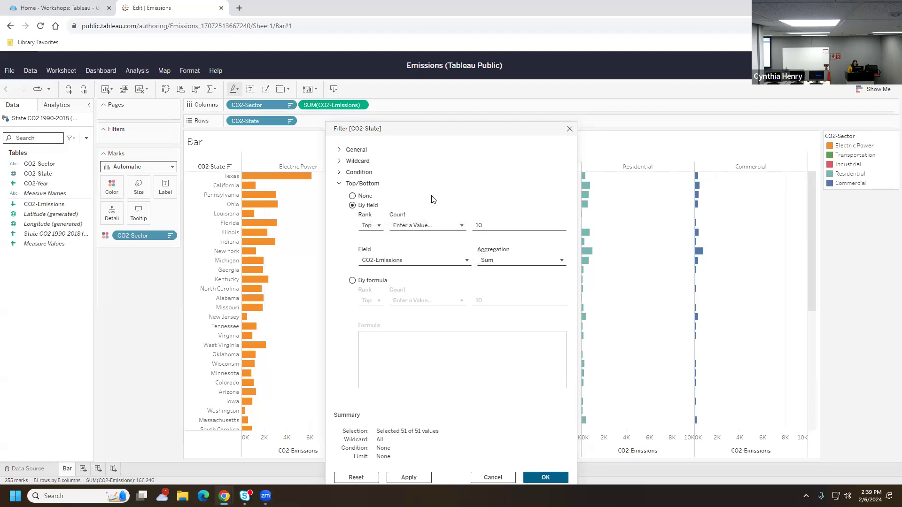
left_click(500, 226)
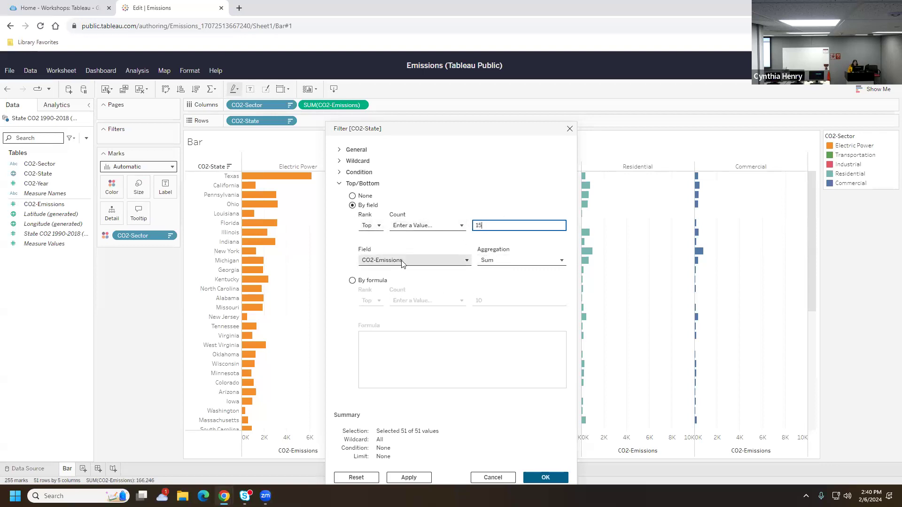
left_click(547, 477)
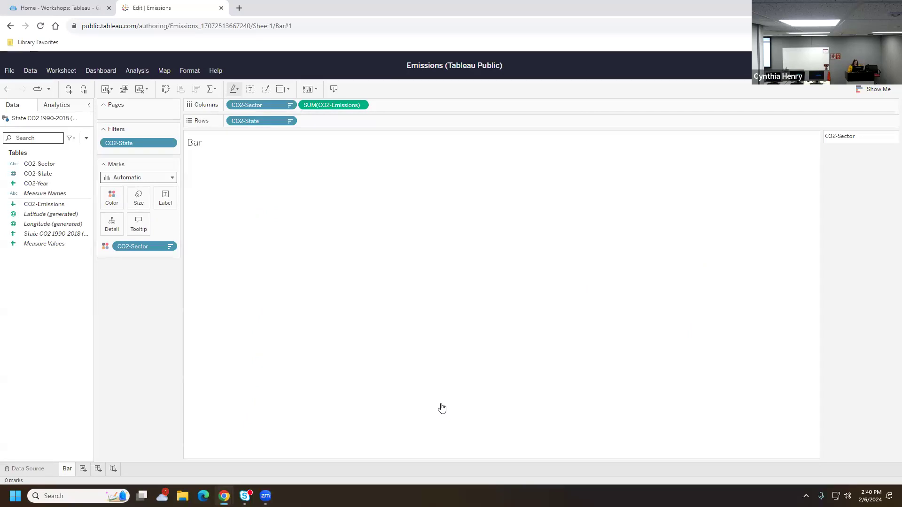
left_click(7, 89)
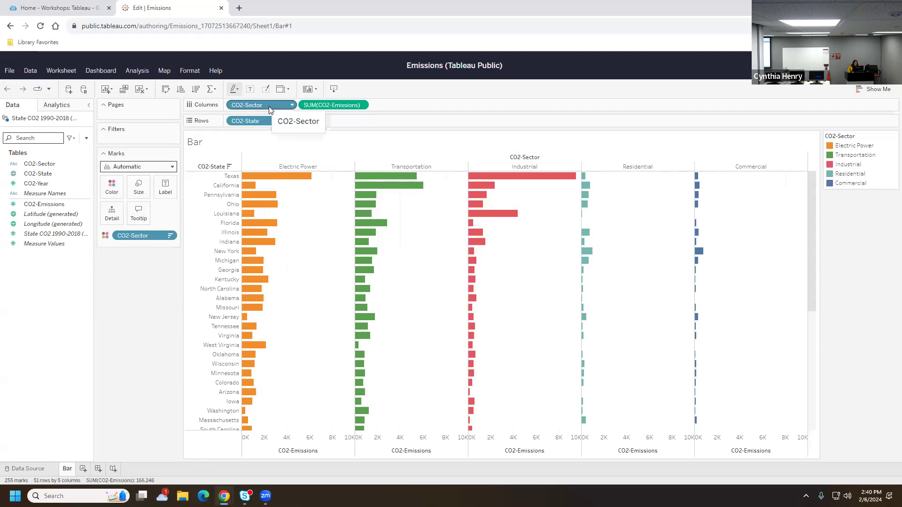
Filter CO2-Sector to Top 15 by Sum of CO2-Emissions, leaving all five sector panels
left_click(292, 105)
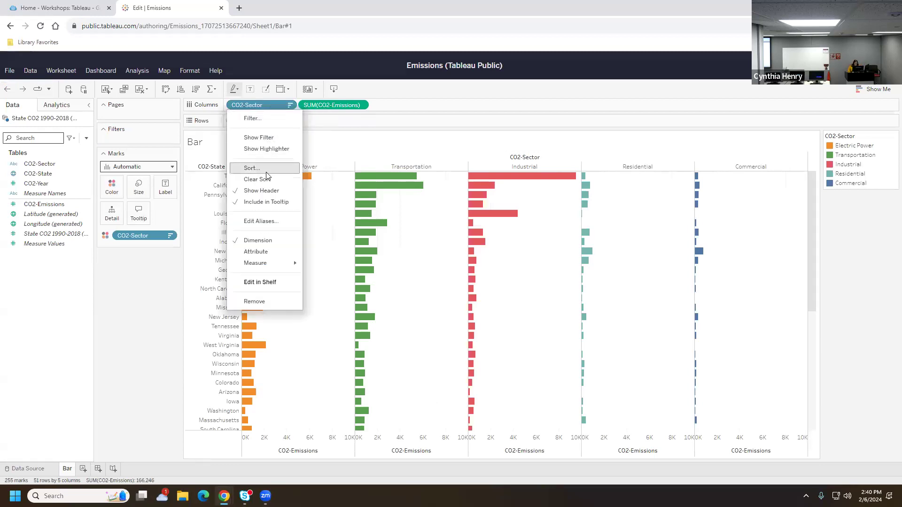
left_click(267, 121)
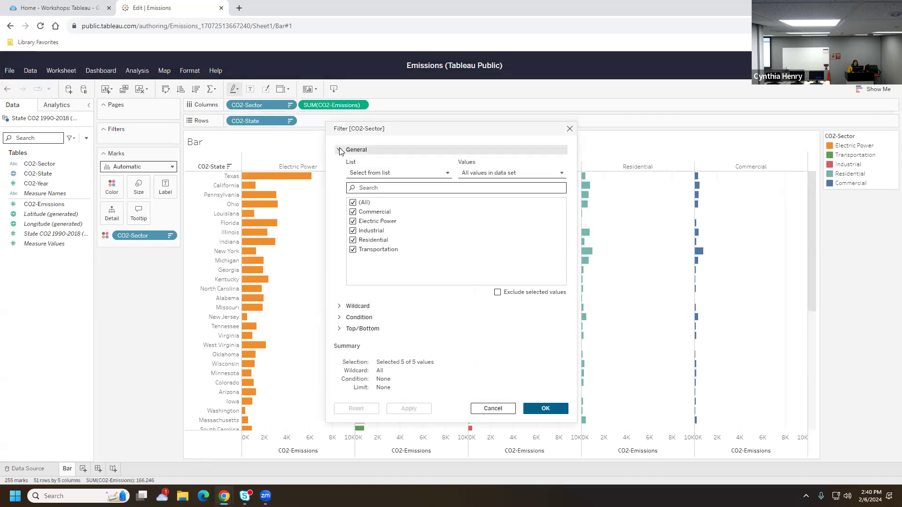
left_click(340, 149)
left_click(341, 184)
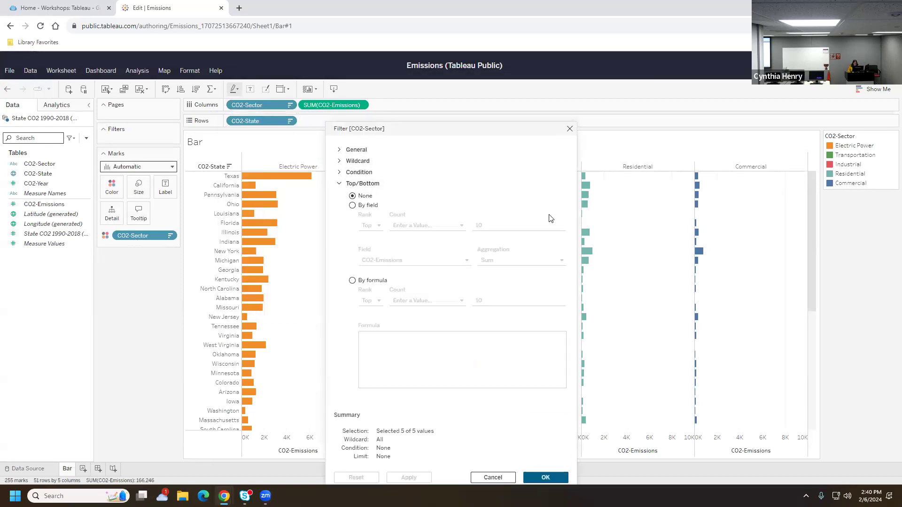
left_click(360, 207)
left_click(497, 223)
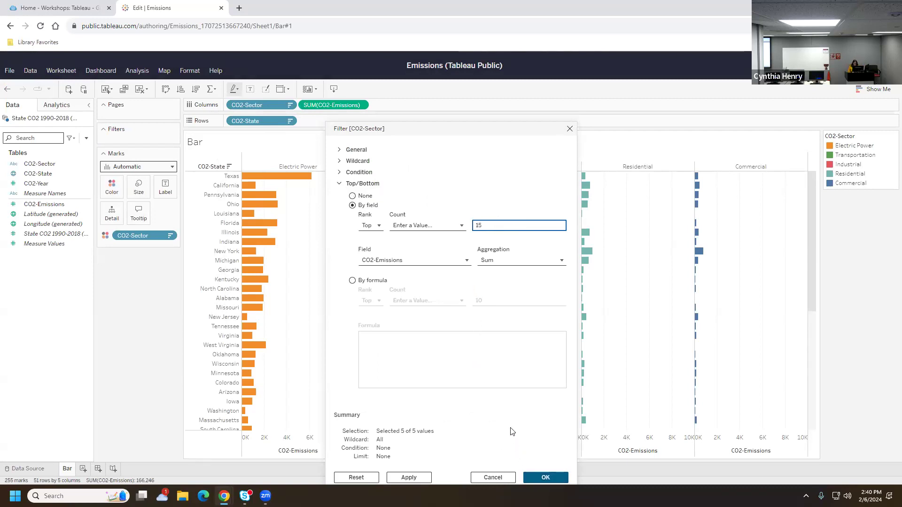
left_click_drag(423, 128, 415, 72)
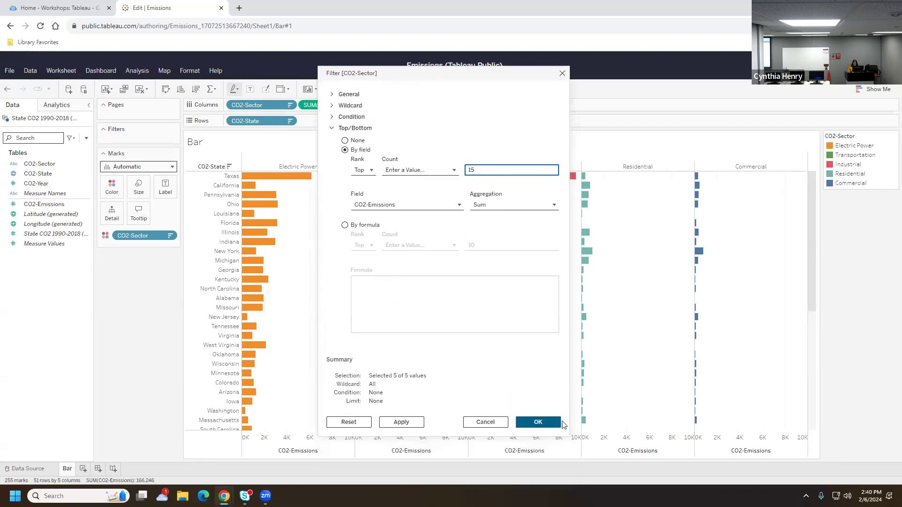
left_click(543, 420)
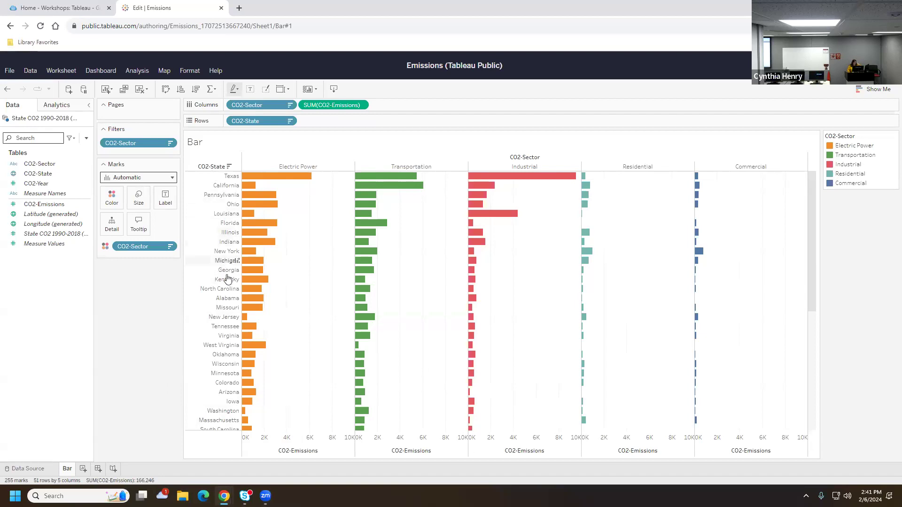
scroll(229, 385, "down", 5)
scroll(197, 302, "up", 5)
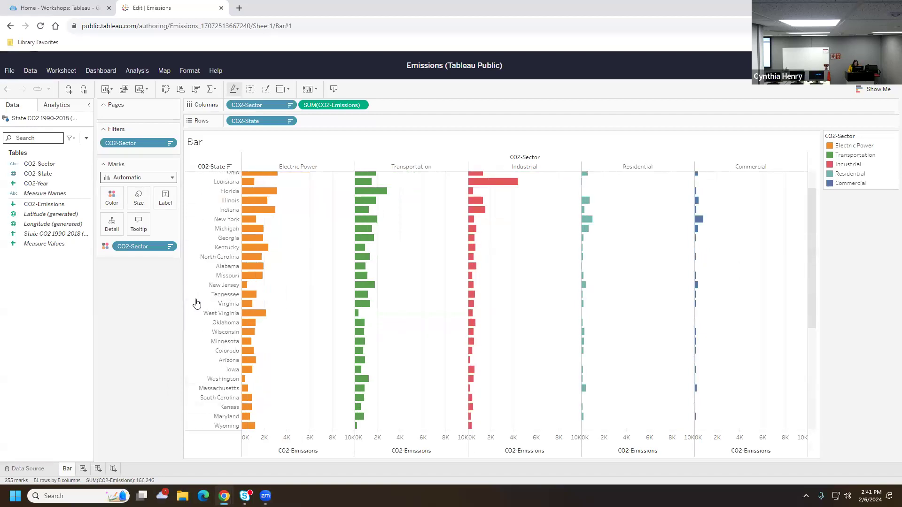
right_click(139, 142)
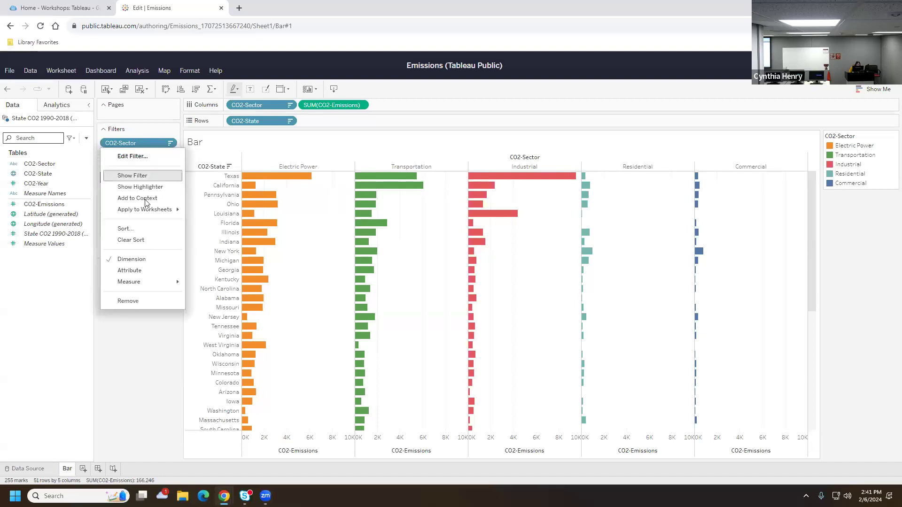
left_click(144, 155)
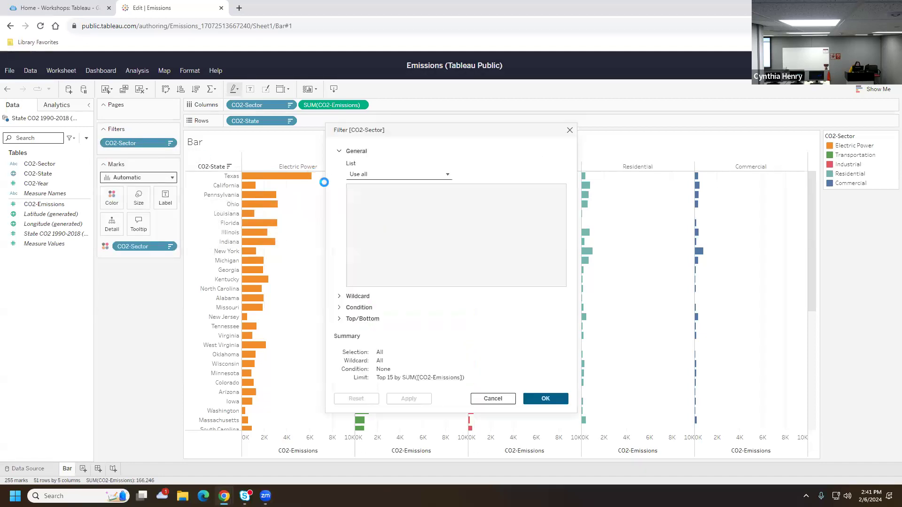
left_click(360, 319)
left_click(503, 228)
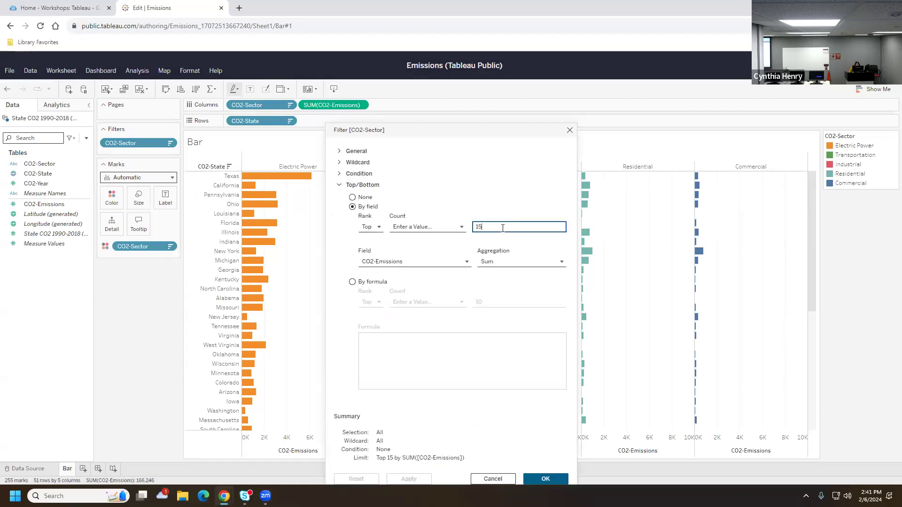
left_click(451, 227)
left_click(451, 227)
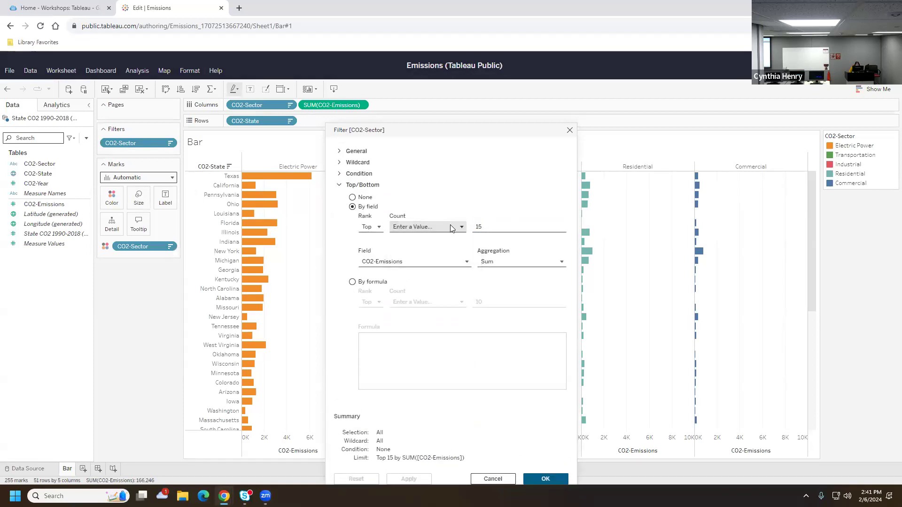
left_click(435, 261)
left_click(511, 260)
left_click(511, 258)
left_click(491, 226)
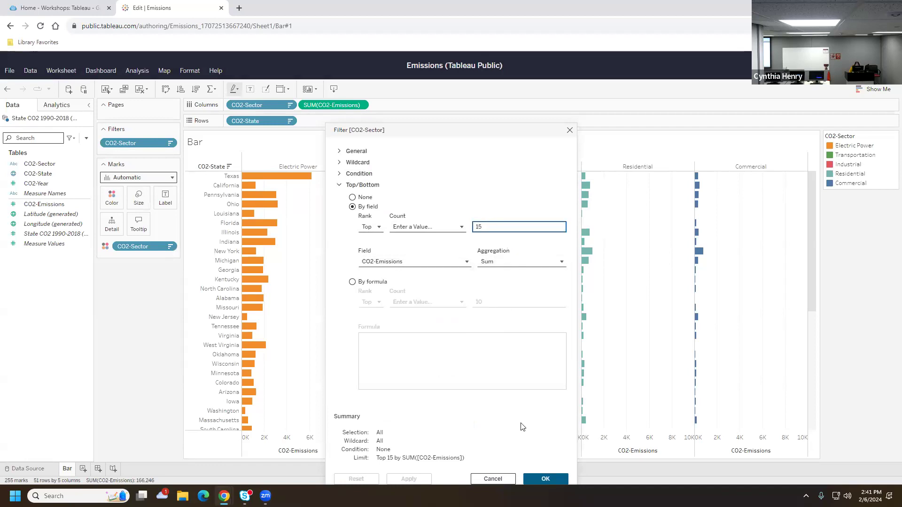
left_click_drag(454, 130, 436, 59)
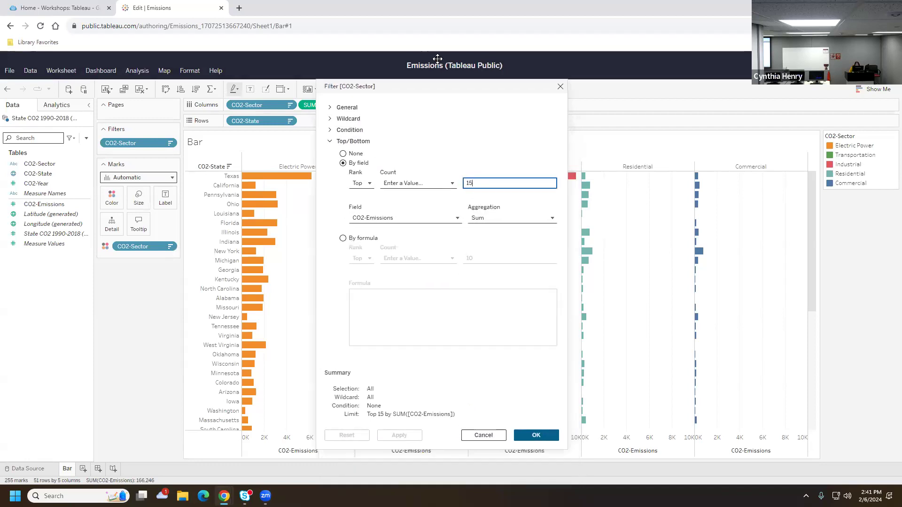
left_click(515, 407)
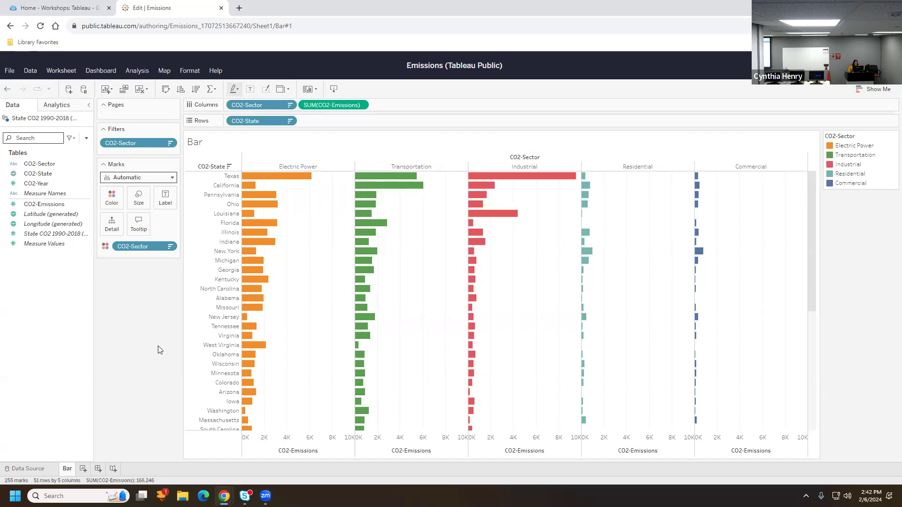
left_click(152, 141)
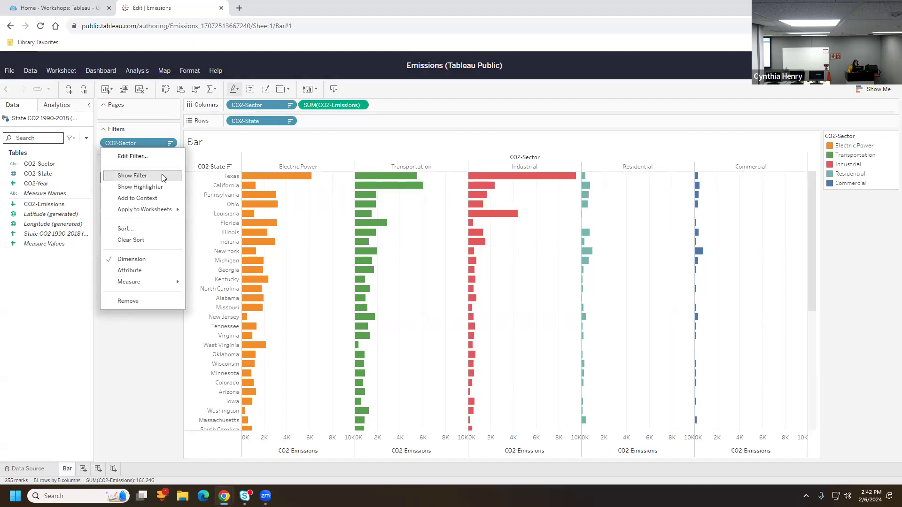
left_click(157, 155)
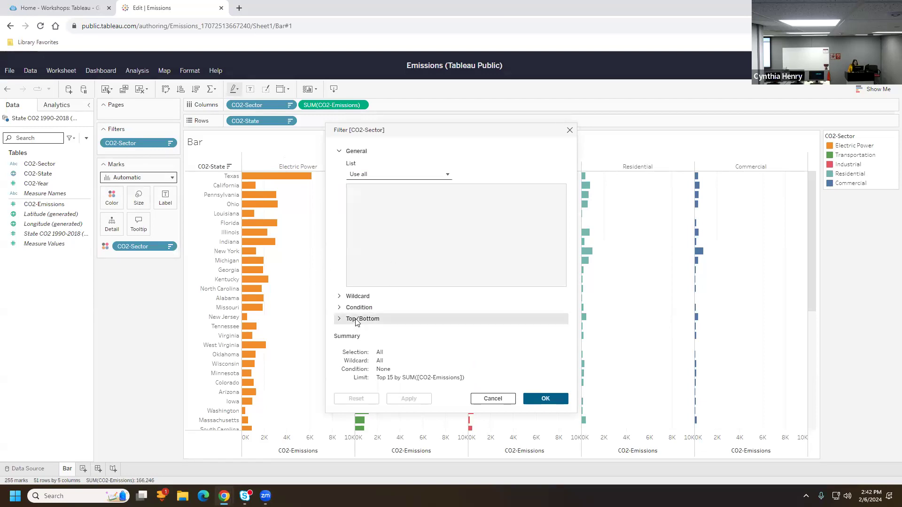
left_click(371, 318)
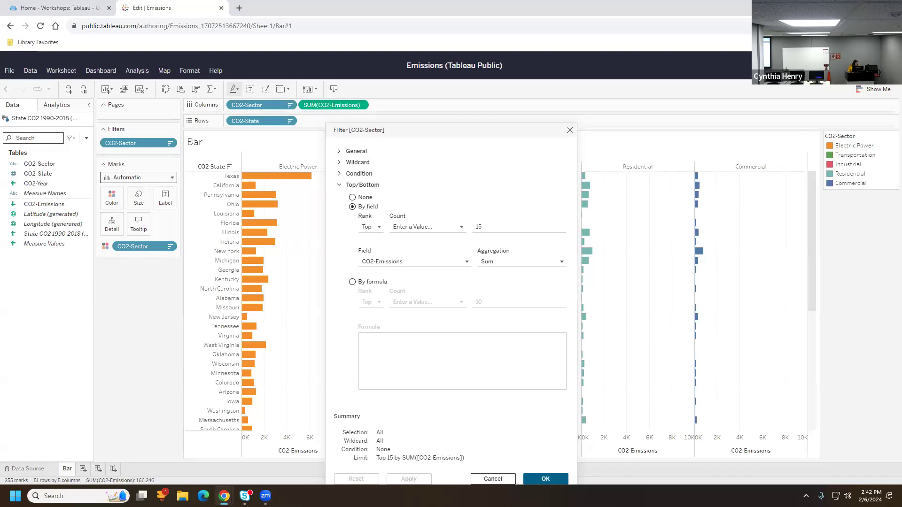
left_click(371, 227)
left_click(373, 240)
left_click(481, 225)
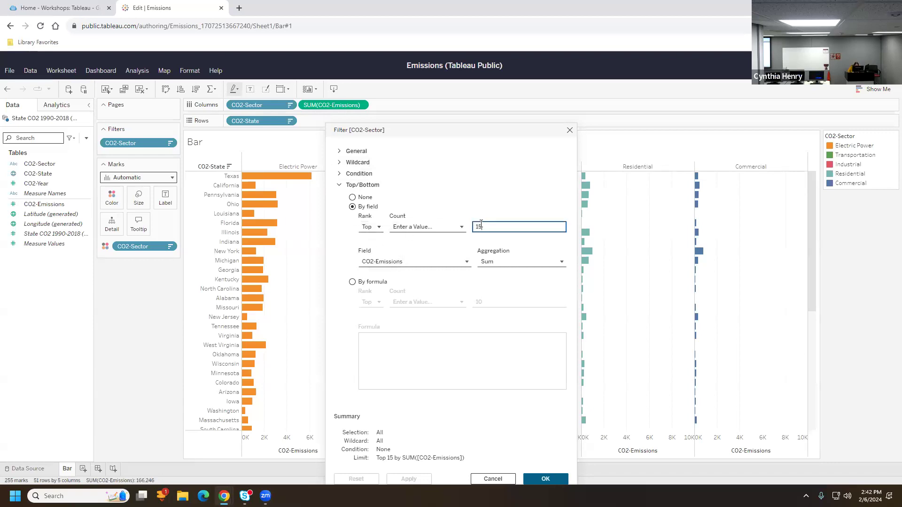
left_click(400, 262)
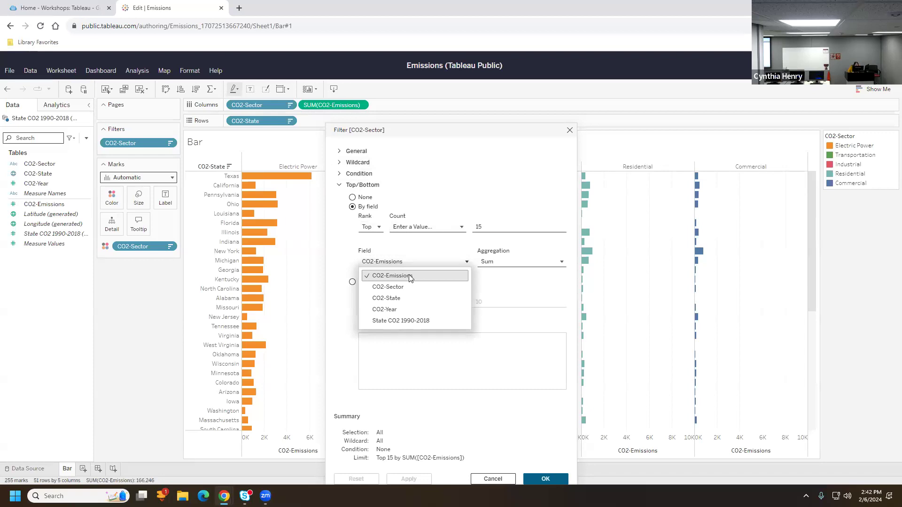
left_click(408, 280)
left_click(512, 263)
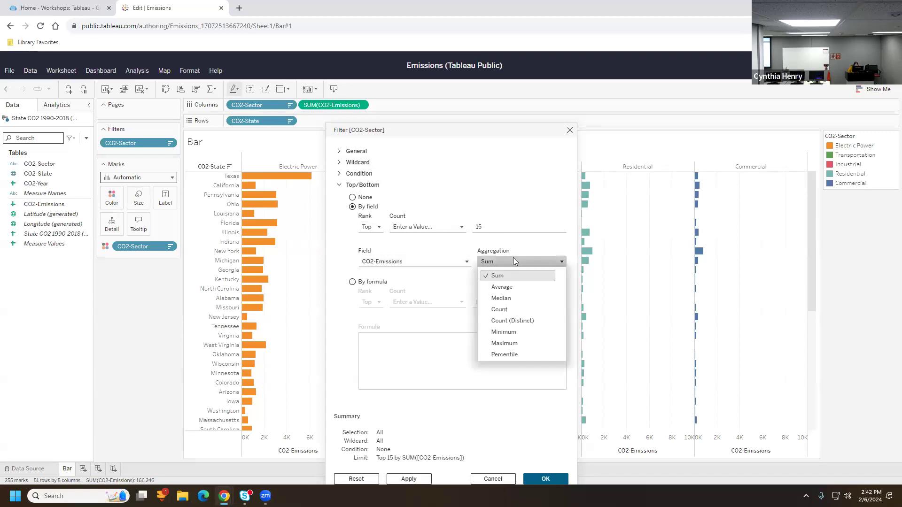
left_click(513, 257)
left_click(531, 478)
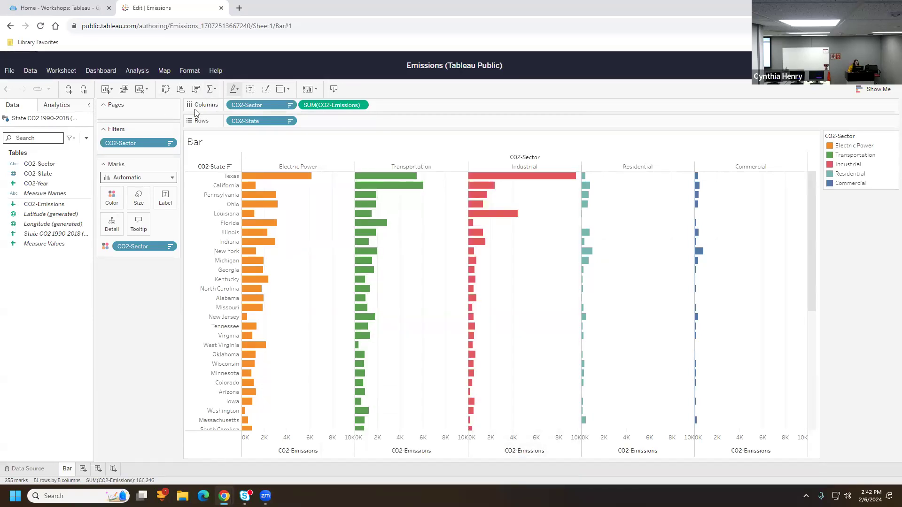
Clear the Bar sheet and put CO2-State alone on Rows as a 51-state text table
left_click(140, 94)
left_click(141, 104)
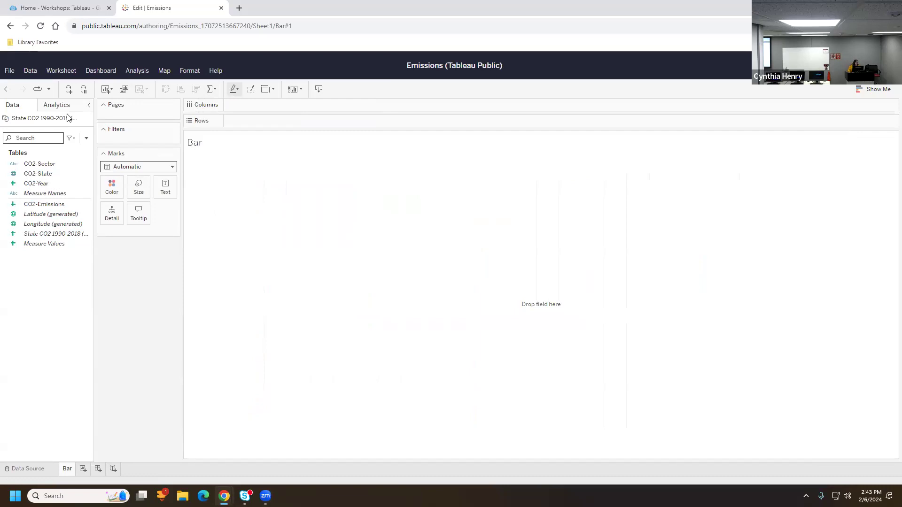
left_click(36, 173)
left_click_drag(36, 173, 271, 120)
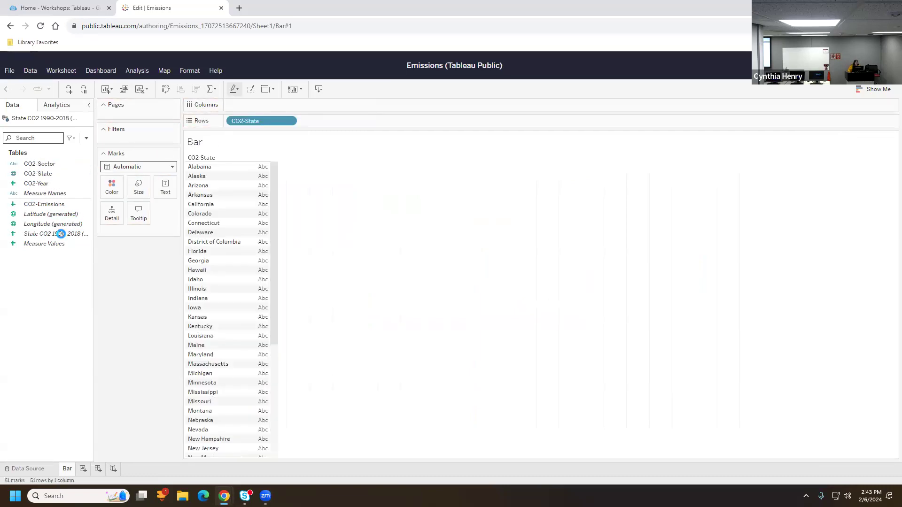
left_click(40, 161)
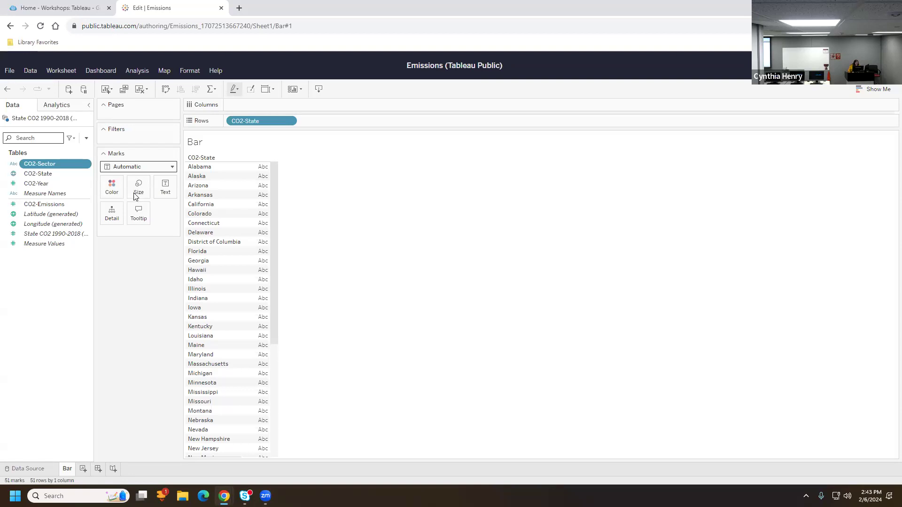
Plot SUM(CO2-Emissions) per state as horizontal bars sorted descending, with Texas on top
left_click_drag(46, 204, 334, 124)
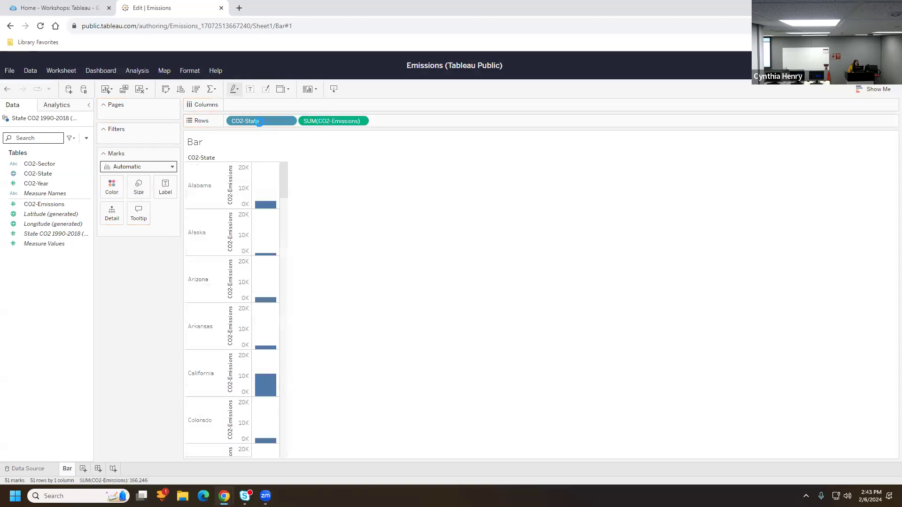
left_click_drag(257, 122, 254, 108)
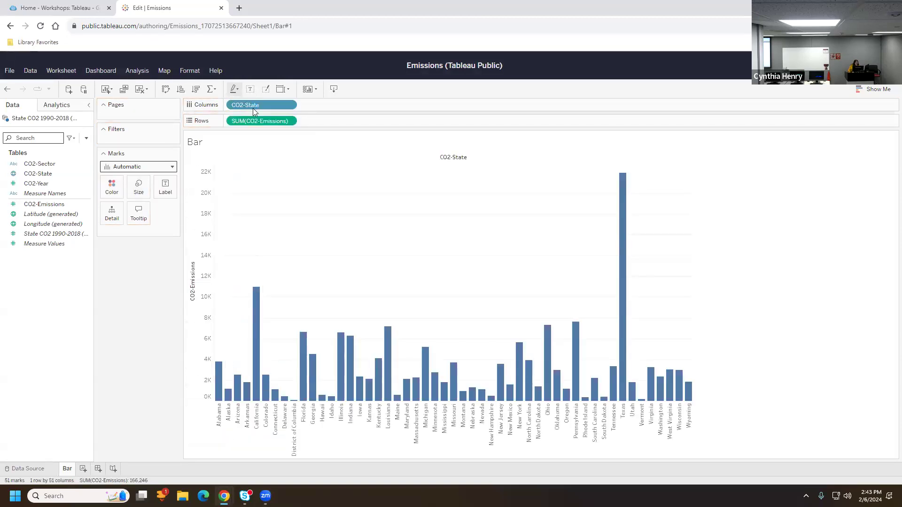
left_click(166, 90)
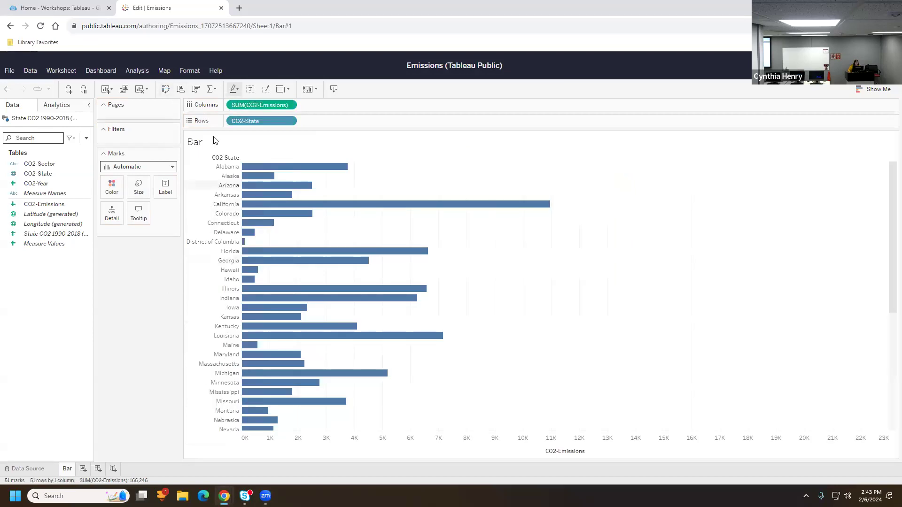
left_click(197, 89)
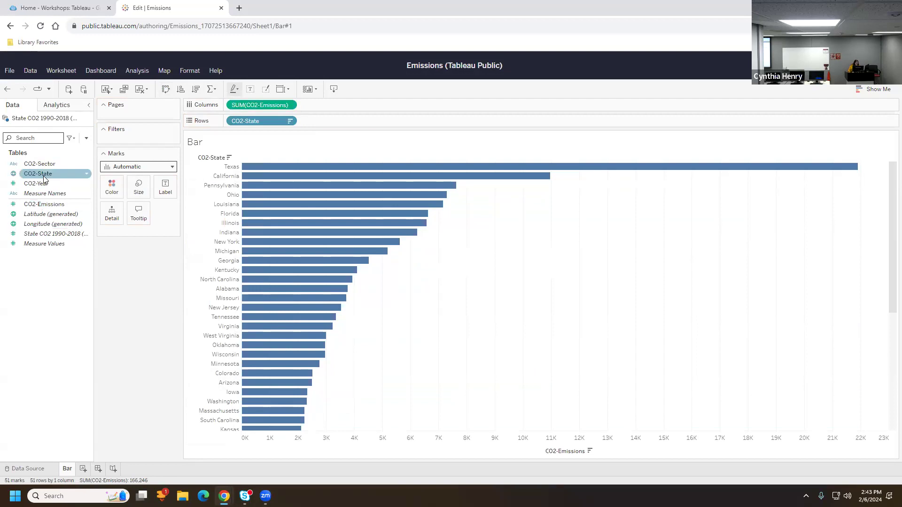
Add a CO2-State filter that keeps the top 15 states by sum of CO2-Emissions
left_click_drag(43, 175, 141, 138)
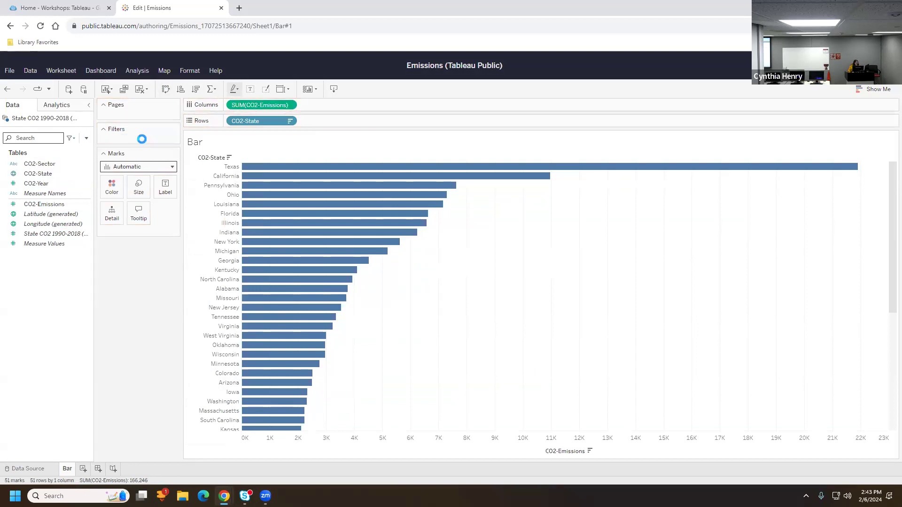
left_click(356, 328)
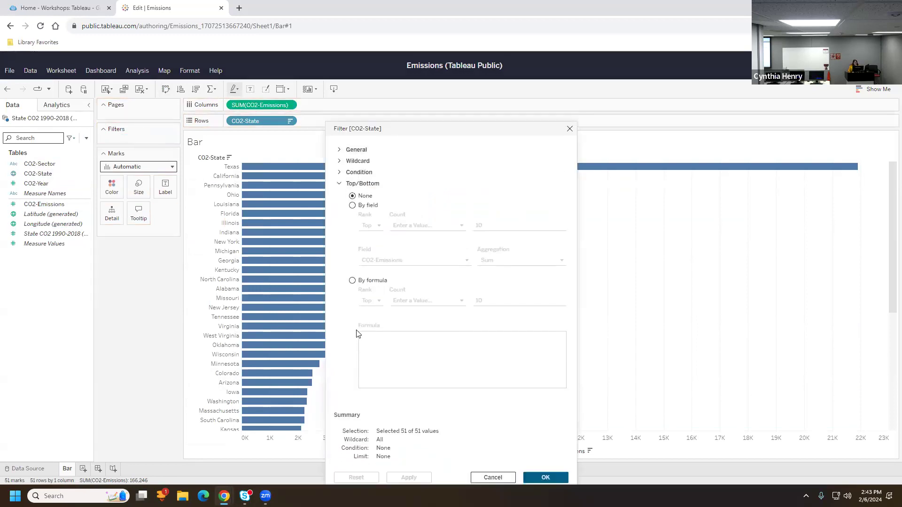
left_click(362, 206)
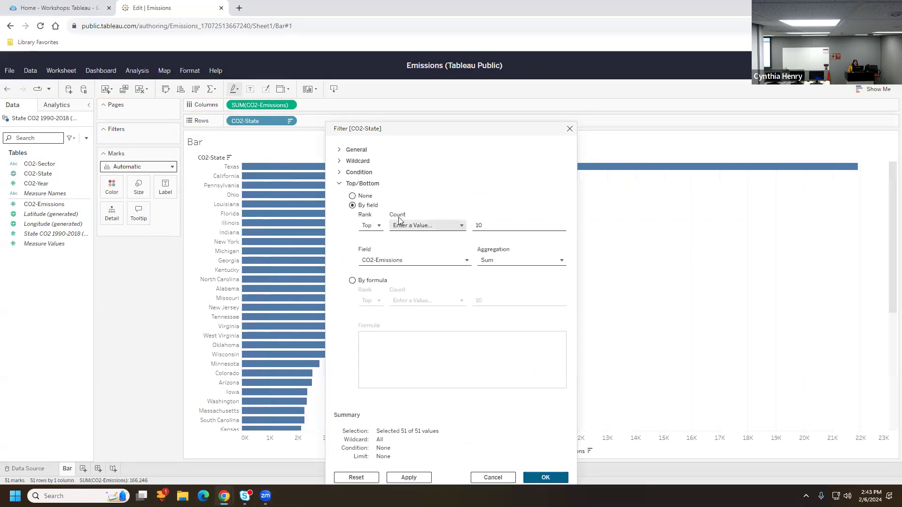
left_click(496, 226)
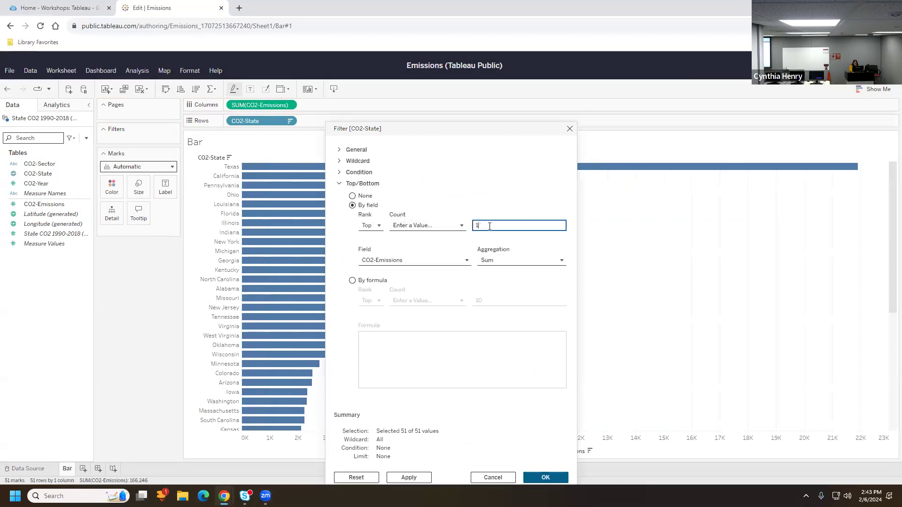
type("5")
left_click(538, 480)
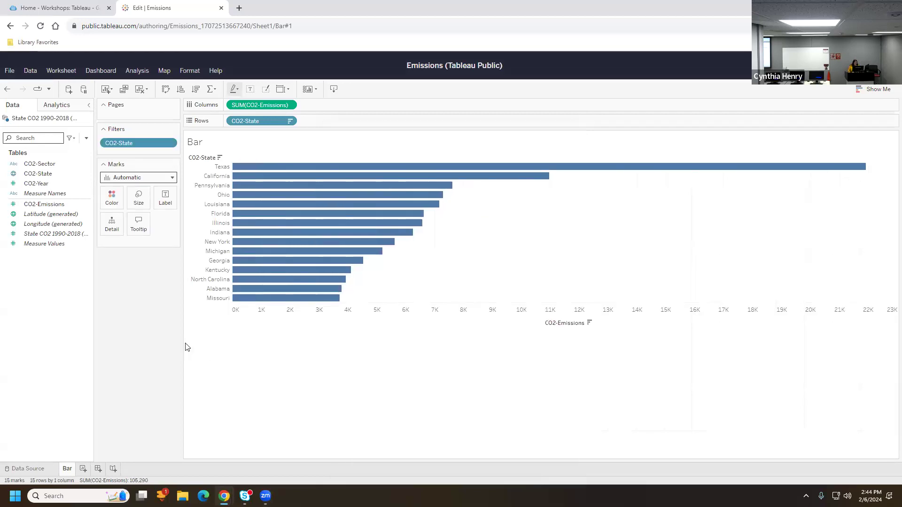
Colour the state bars by CO2-Sector and add CO2-Sector to Detail, giving five-sector segments
left_click_drag(37, 164, 116, 202)
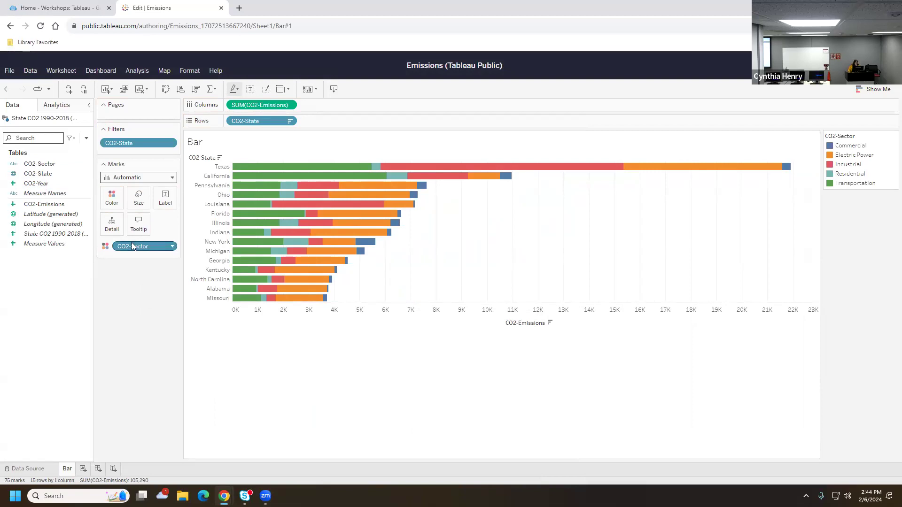
left_click_drag(47, 165, 112, 224)
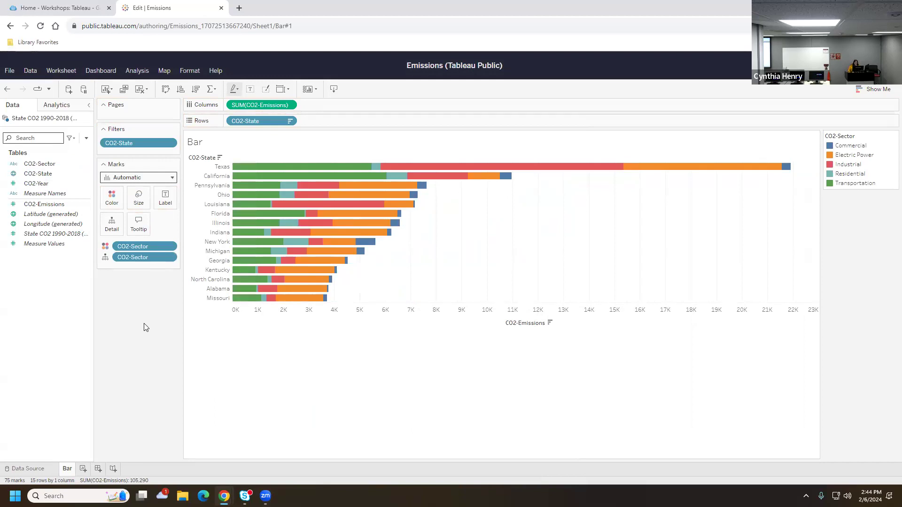
key("ctrl+z")
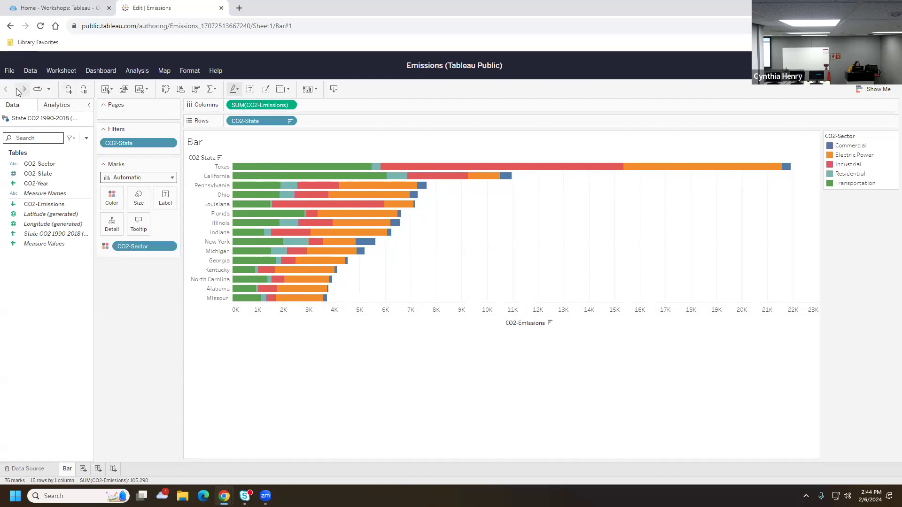
right_click(161, 246)
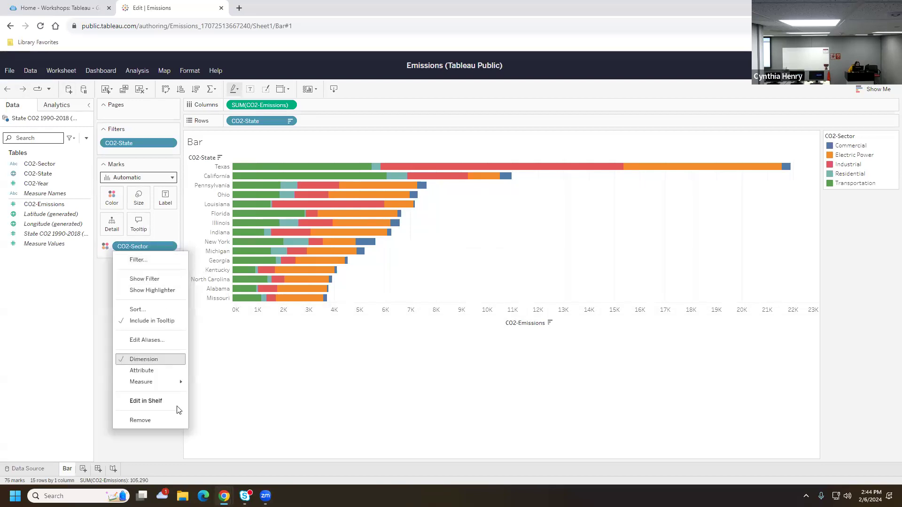
left_click(173, 421)
left_click_drag(109, 168, 545, 221)
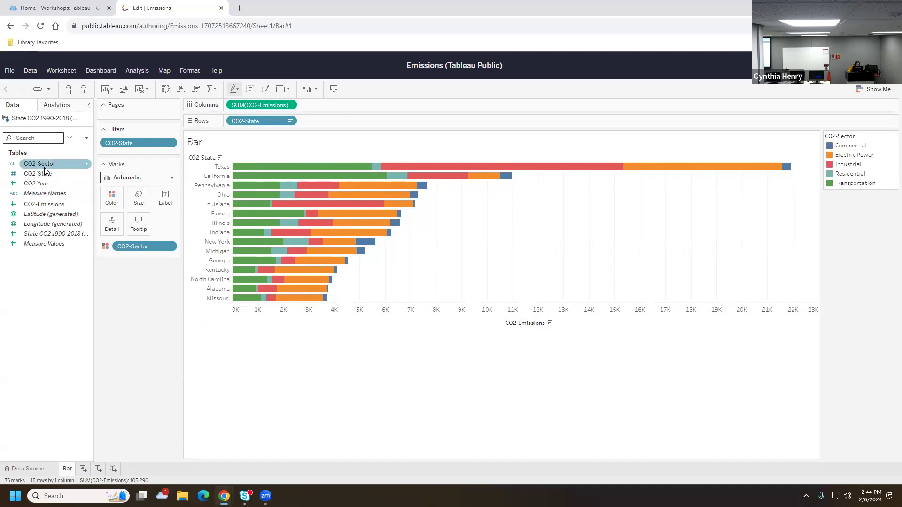
left_click_drag(44, 168, 112, 197)
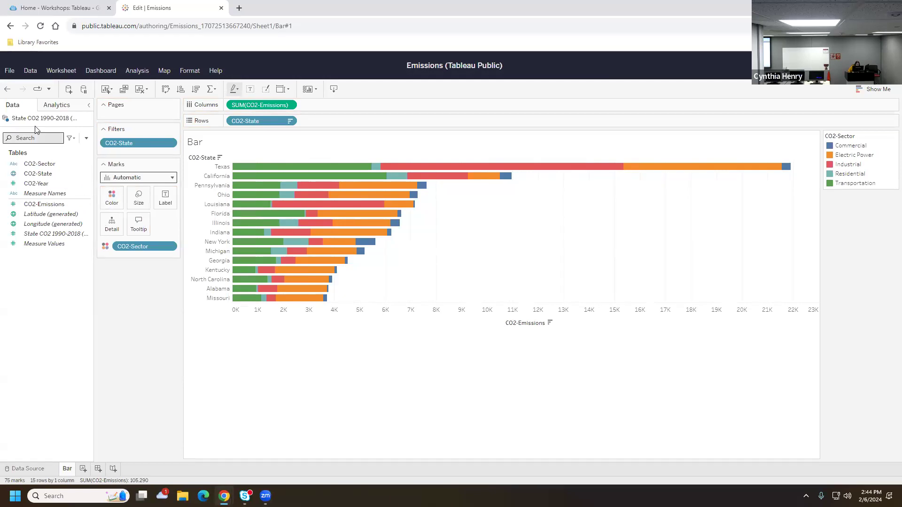
left_click_drag(39, 163, 114, 226)
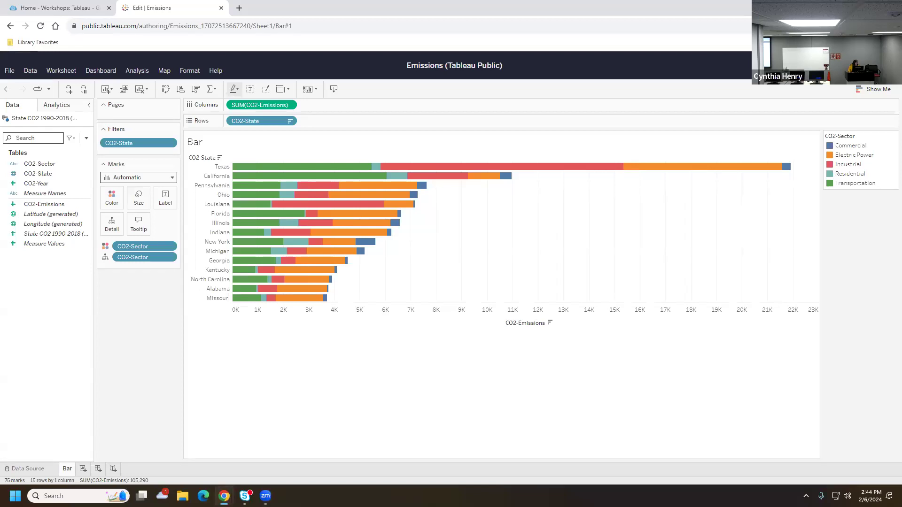
Add a new blank worksheet and rename it 'Tree Map'
left_click(83, 469)
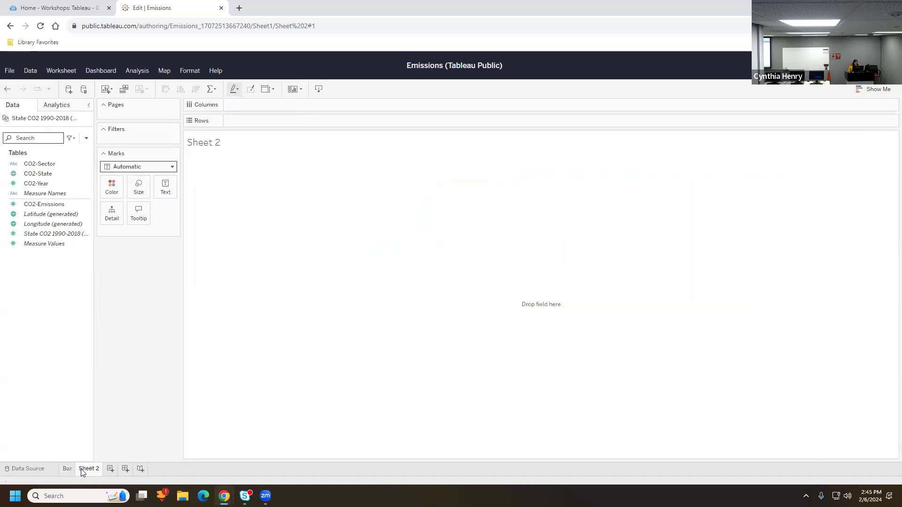
right_click(95, 469)
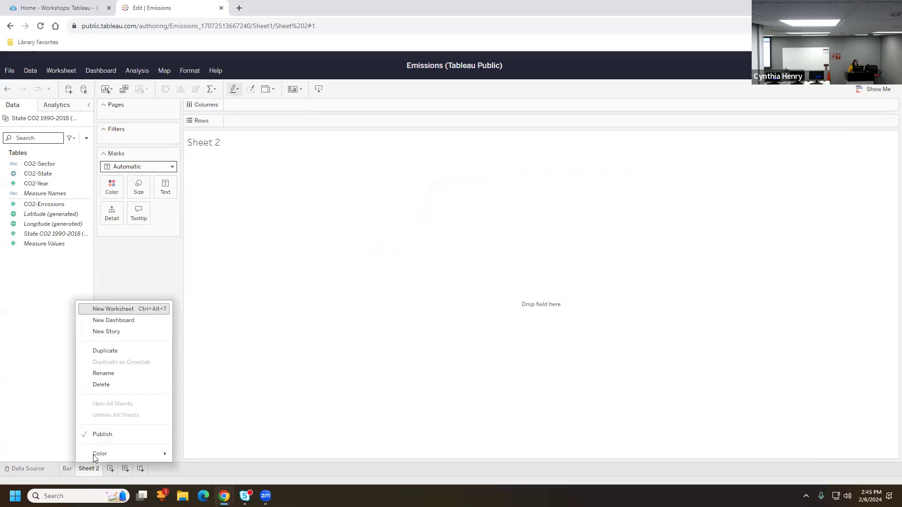
left_click(101, 375)
type("Tree Map")
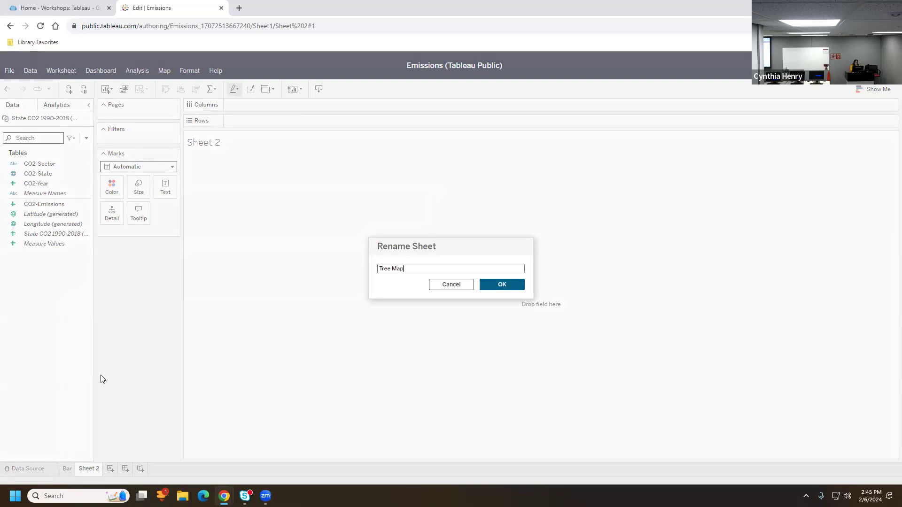
left_click(498, 284)
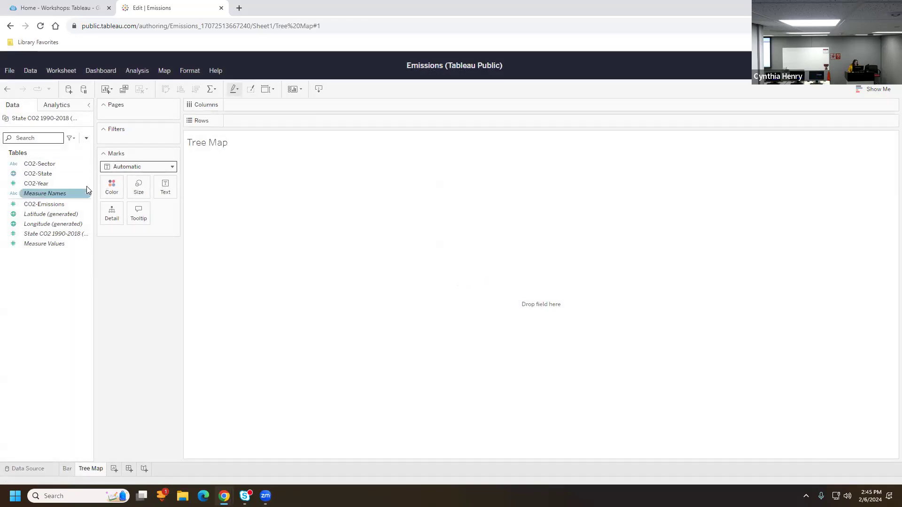
left_click(43, 174)
left_click(39, 163)
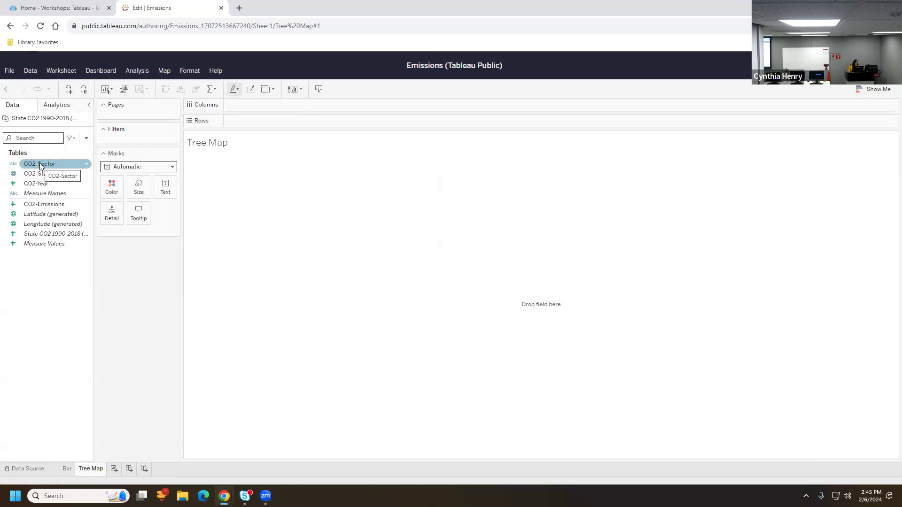
Put CO2-Sector on the Text card and SUM(CO2-Emissions) on the Size card
left_click_drag(39, 163, 167, 188)
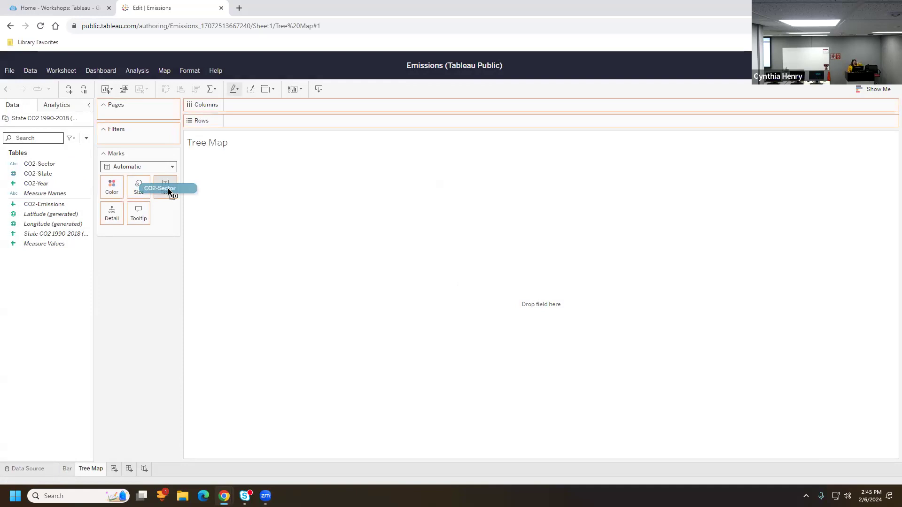
left_click_drag(168, 188, 168, 188)
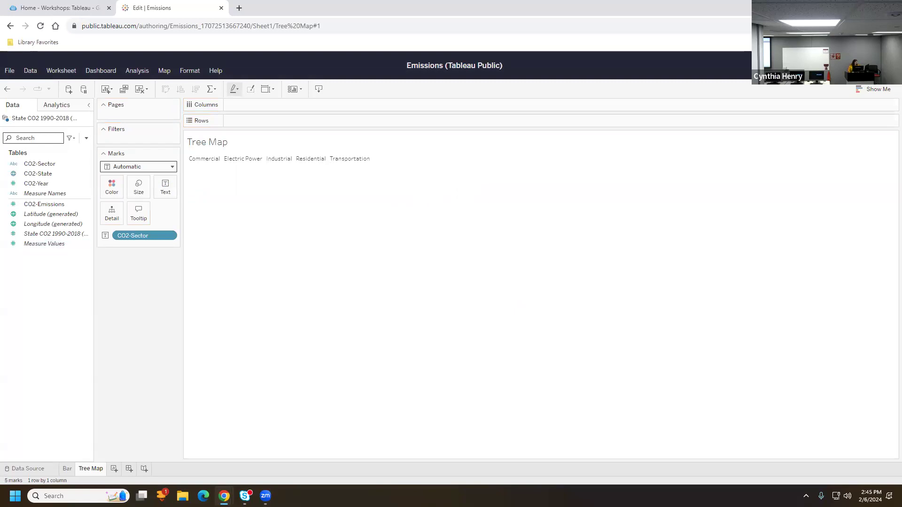
left_click(44, 205)
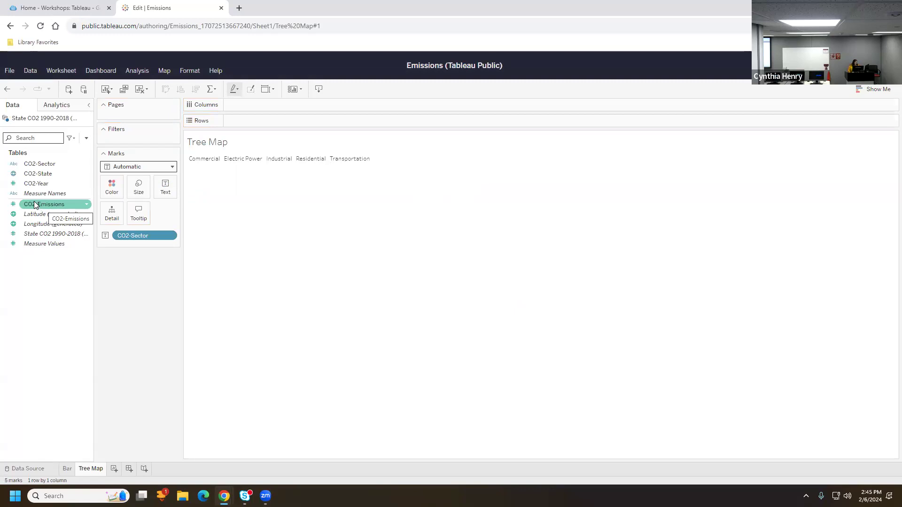
left_click_drag(30, 201, 139, 186)
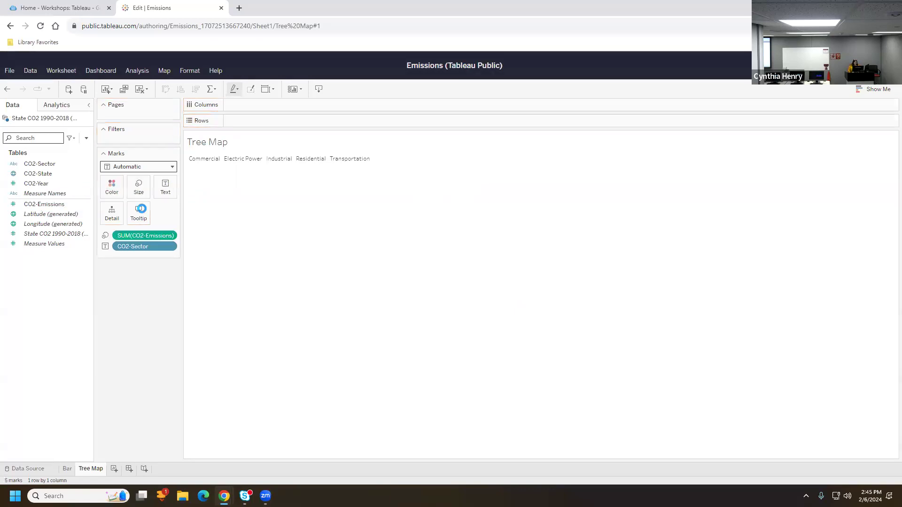
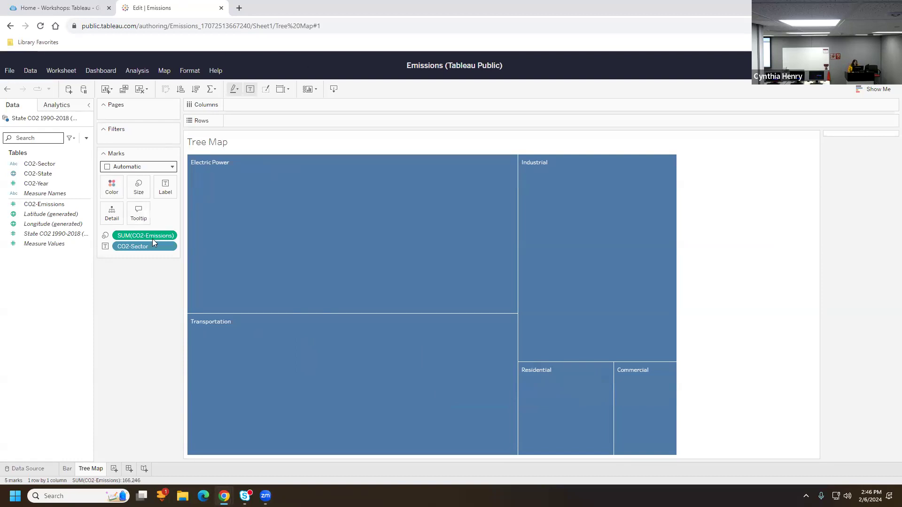
Switch the Tree Map mark type to Circle, then to Text, giving a sector word cloud
left_click(126, 168)
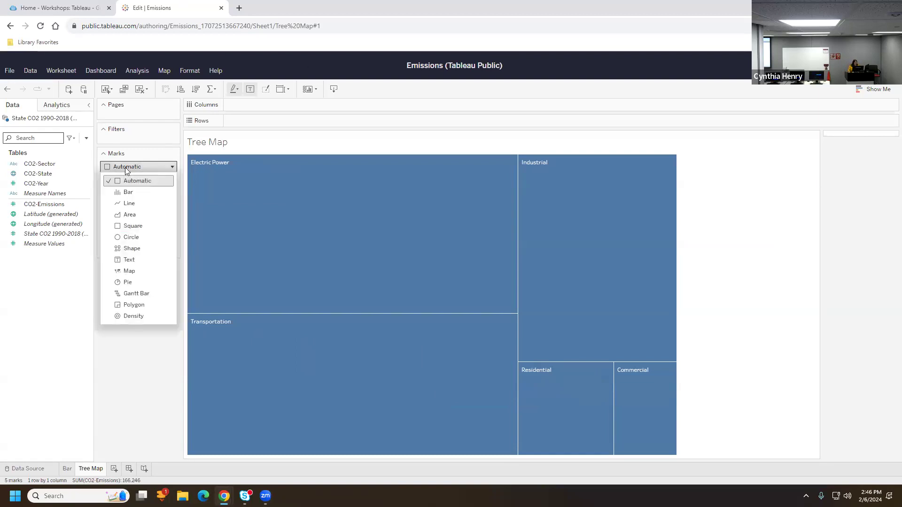
left_click(127, 236)
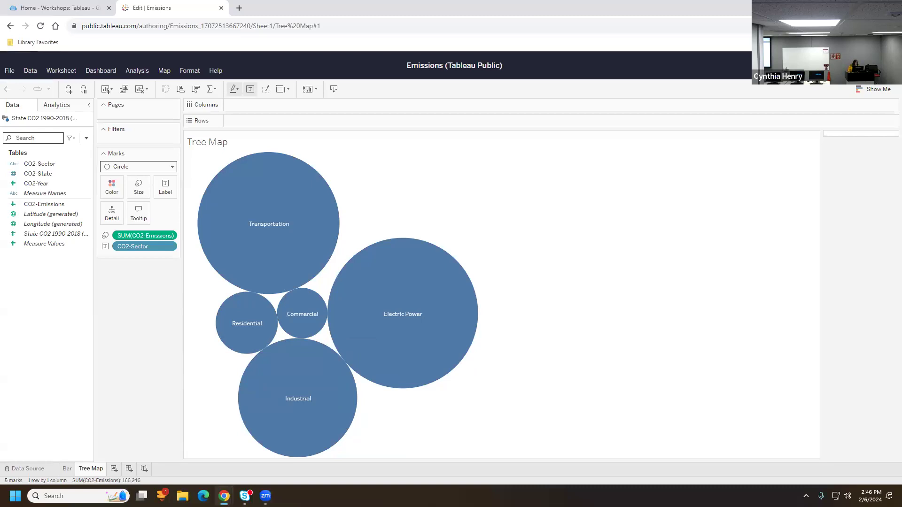
left_click(154, 165)
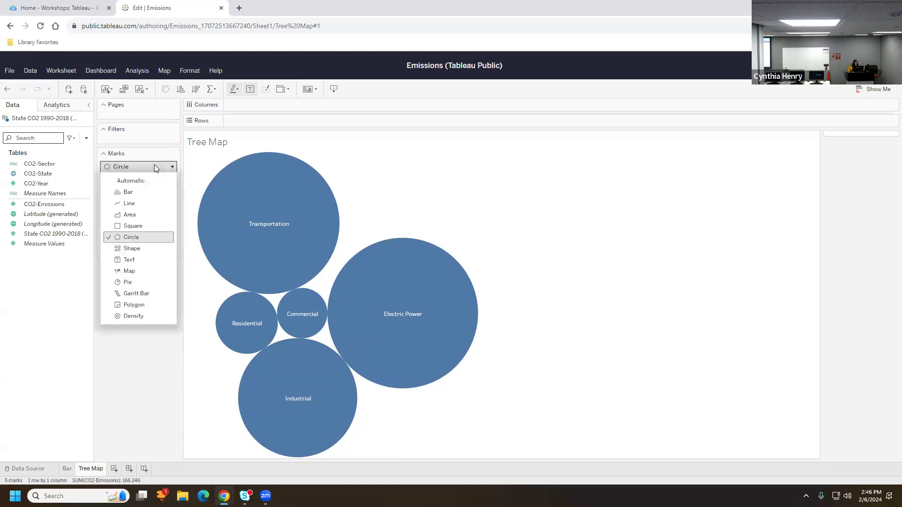
left_click(136, 261)
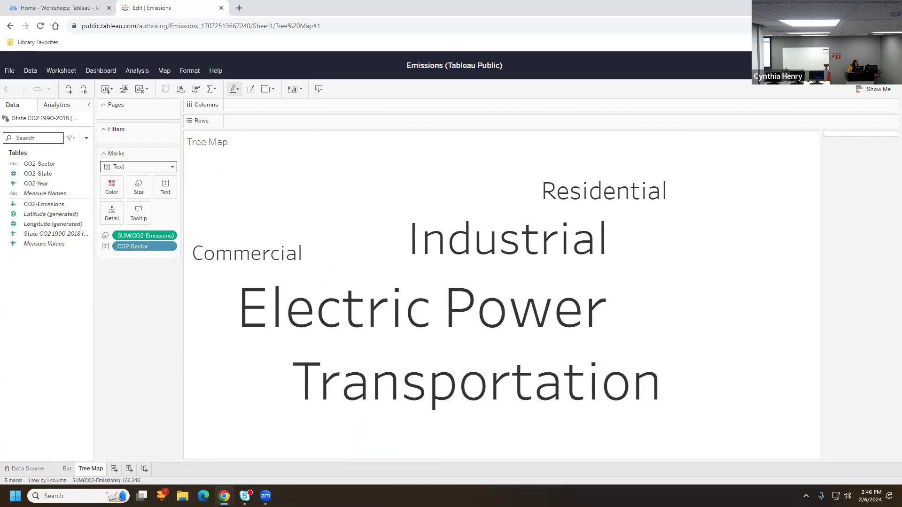
Colour the sector words by CO2-Sector, adding its colour legend
left_click_drag(42, 163, 113, 189)
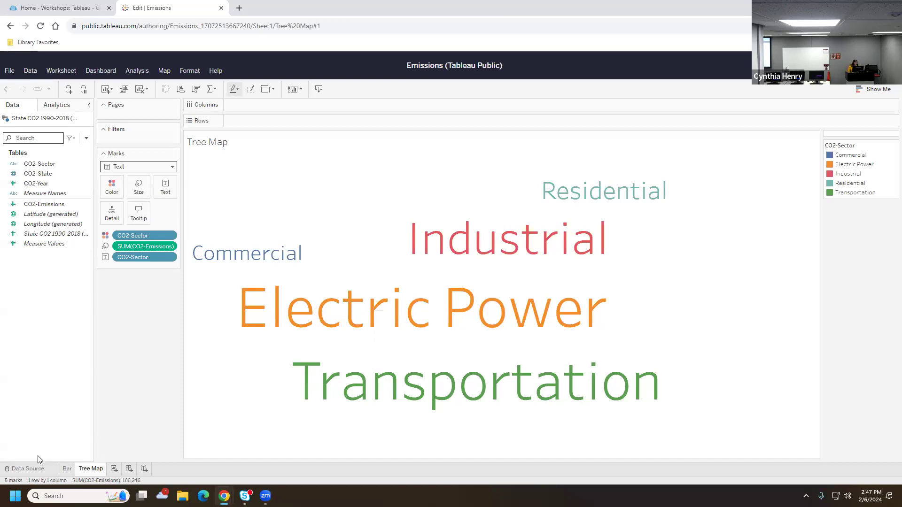
Rename the Tree Map sheet to 'Word Cloud' and add a new blank Sheet 3
right_click(84, 470)
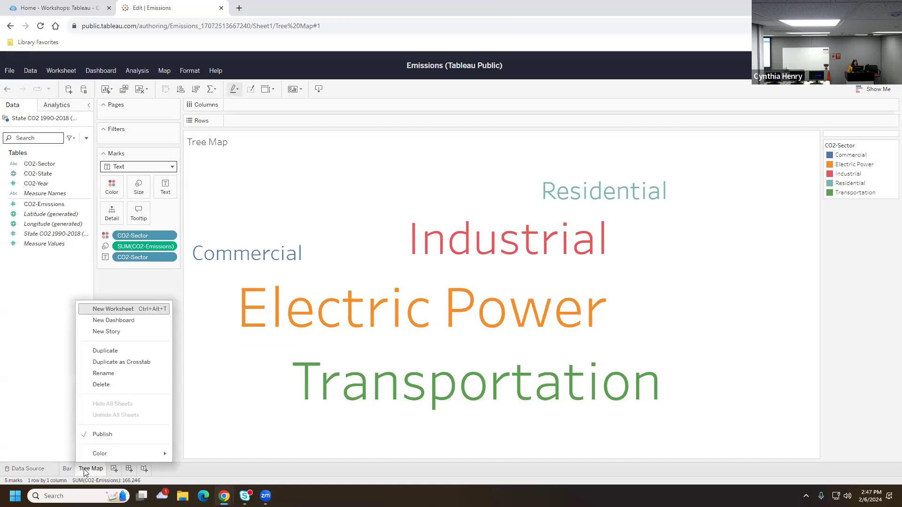
left_click(101, 374)
type("Word Cloud")
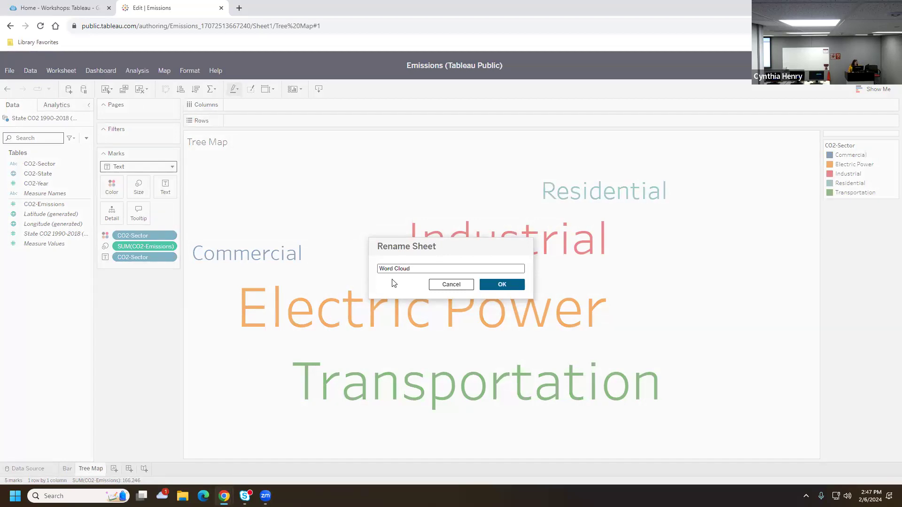
left_click(502, 285)
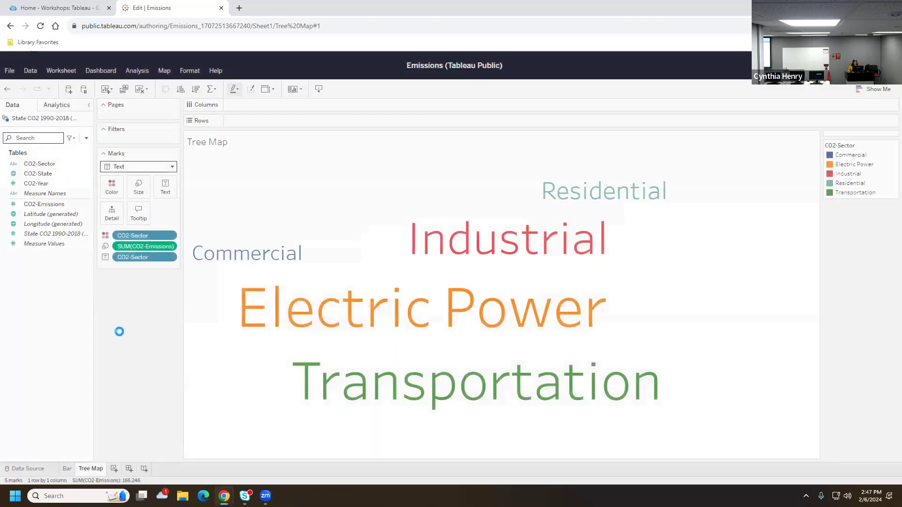
left_click(121, 470)
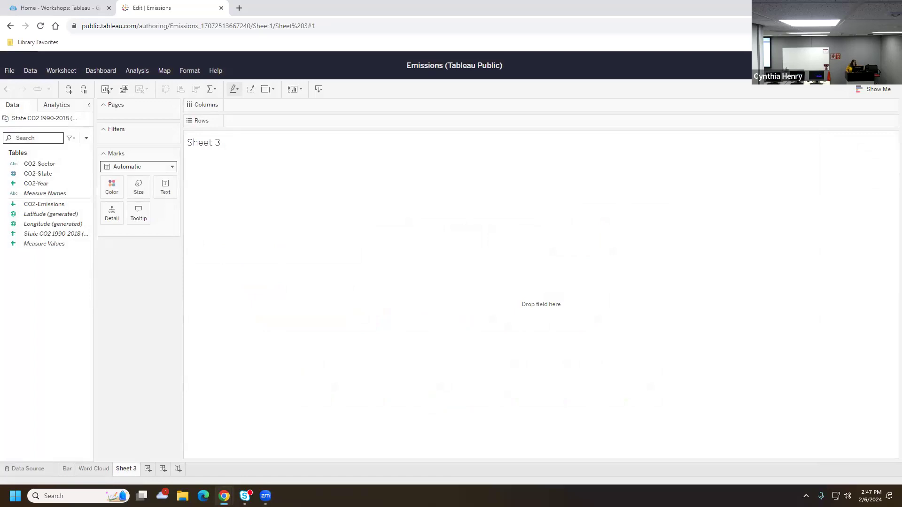
Return to the Bar sheet, then go to the Data Source page
left_click(61, 468)
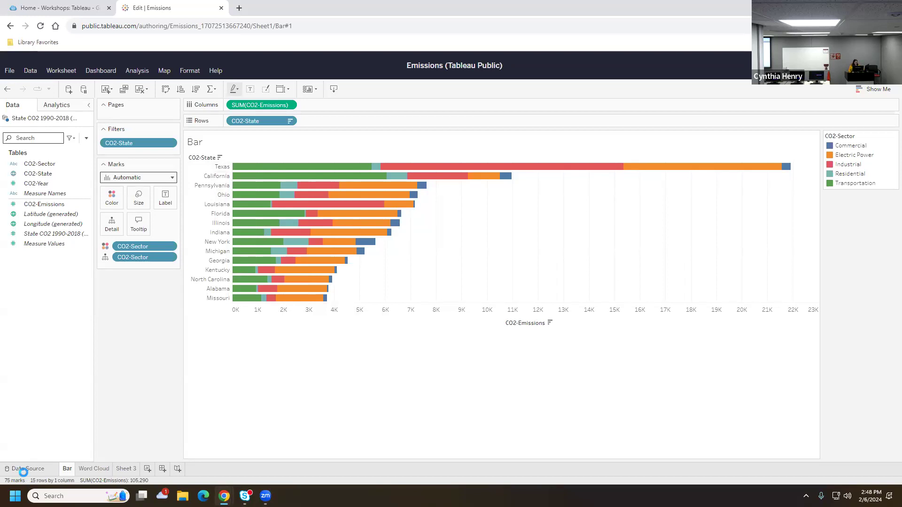
left_click(23, 470)
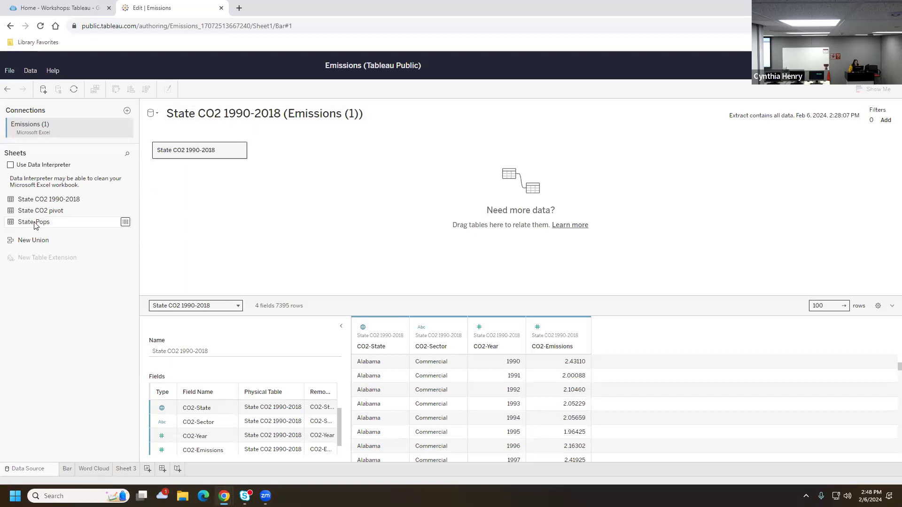
Place State-Pops on the canvas beside State CO2 1990-2018 to create a relationship
left_click_drag(34, 223, 328, 152)
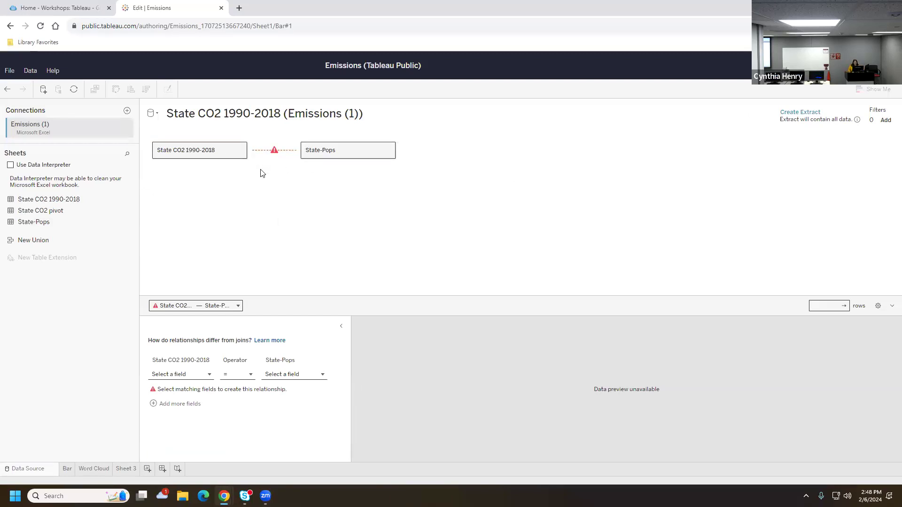
mouse_move(274, 153)
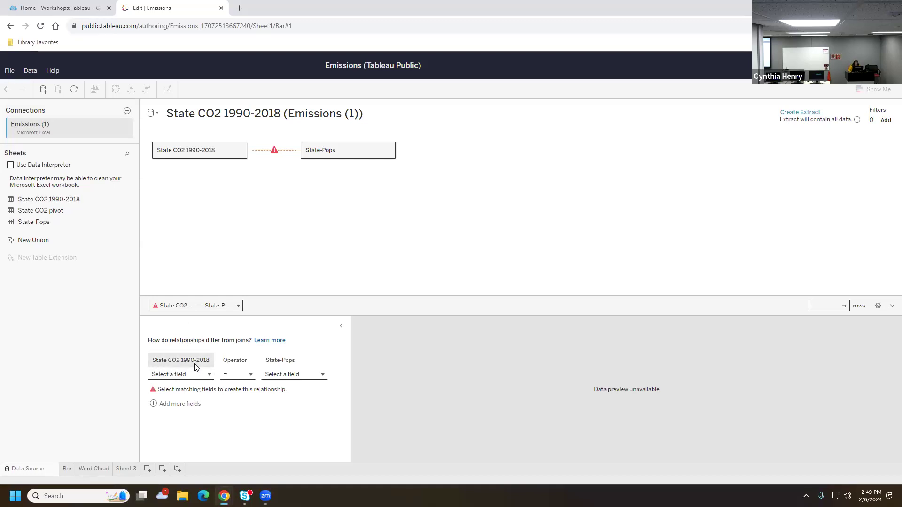
Match CO2-State to Population-State and CO2-Year to Population-Year in the relationship
left_click(181, 376)
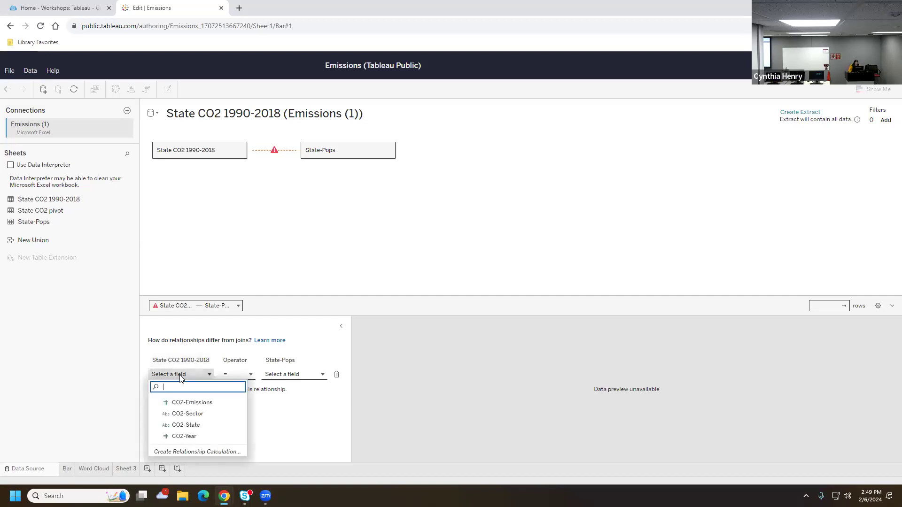
left_click(193, 428)
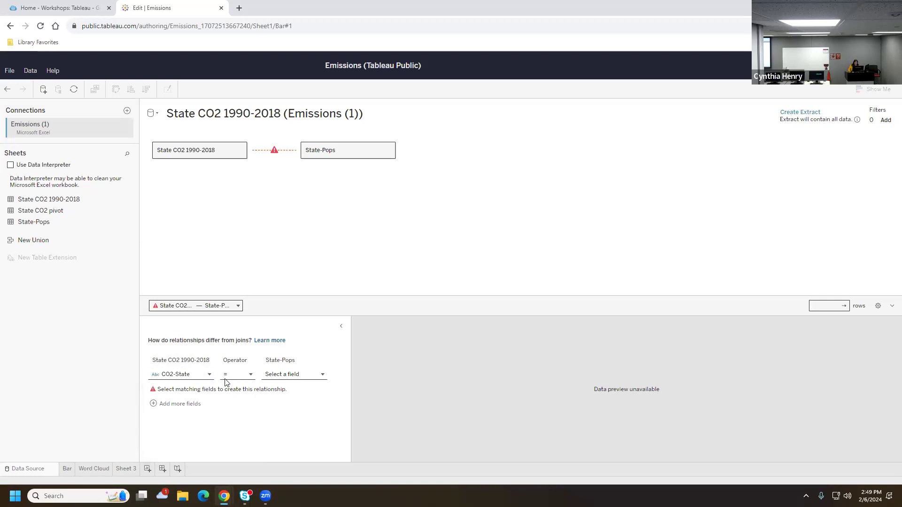
left_click(288, 374)
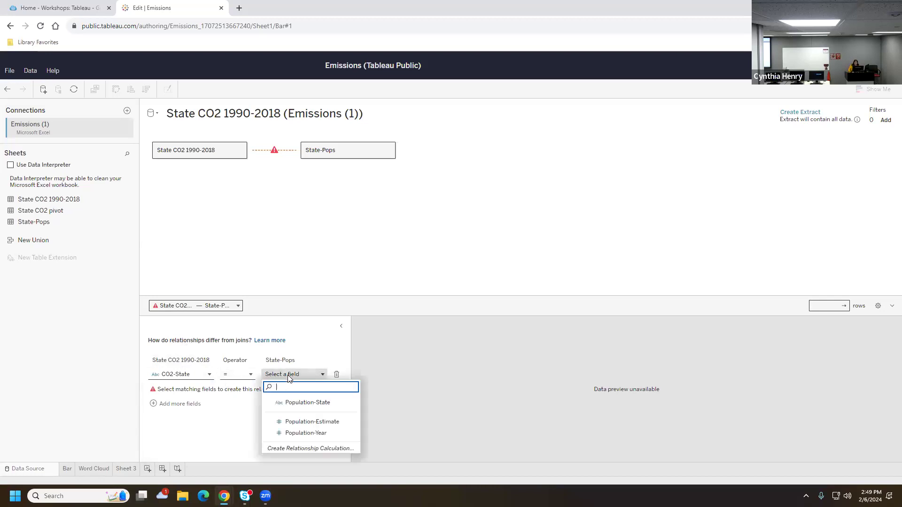
left_click(295, 403)
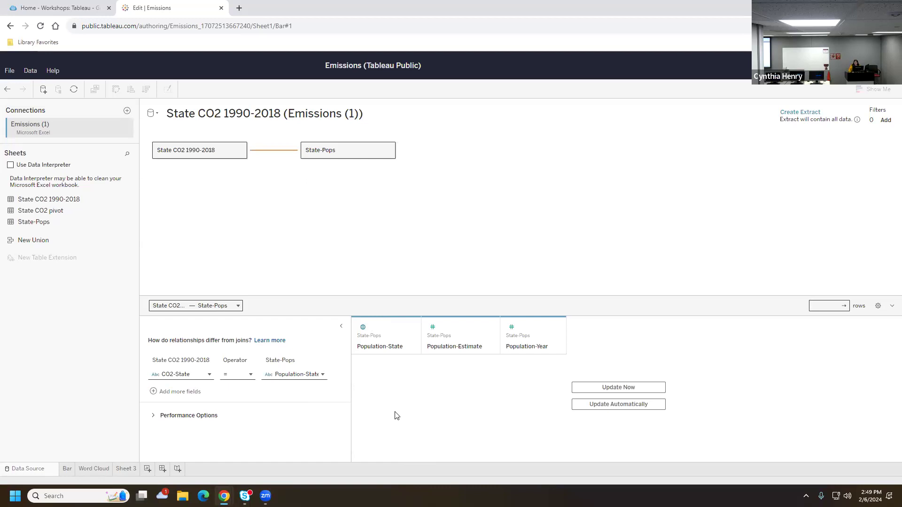
left_click(151, 393)
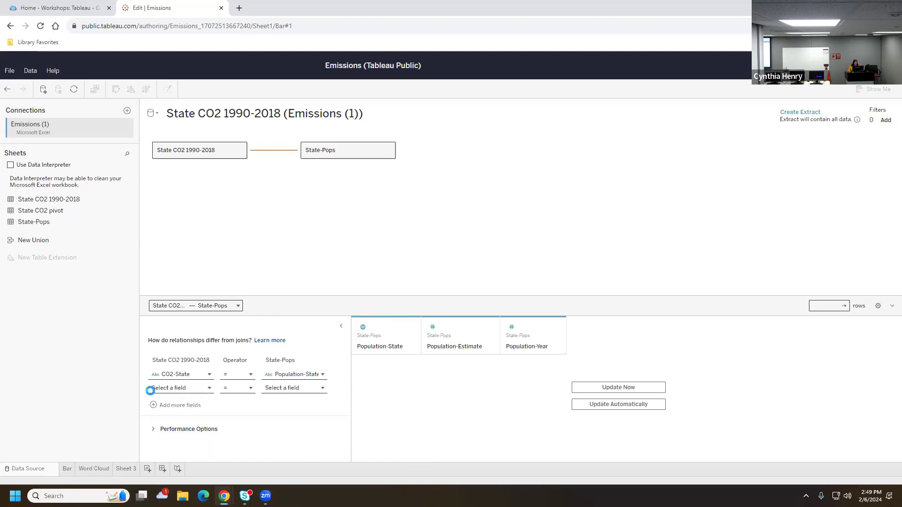
left_click(175, 390)
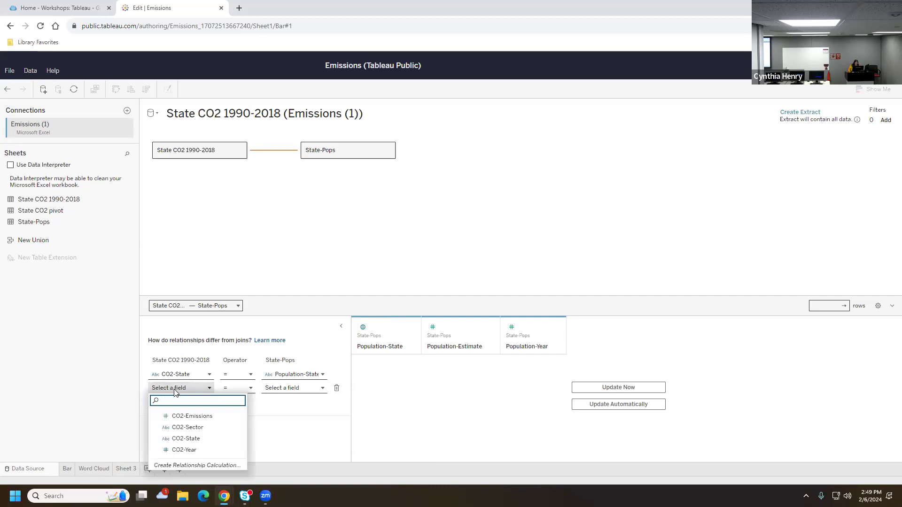
left_click(194, 451)
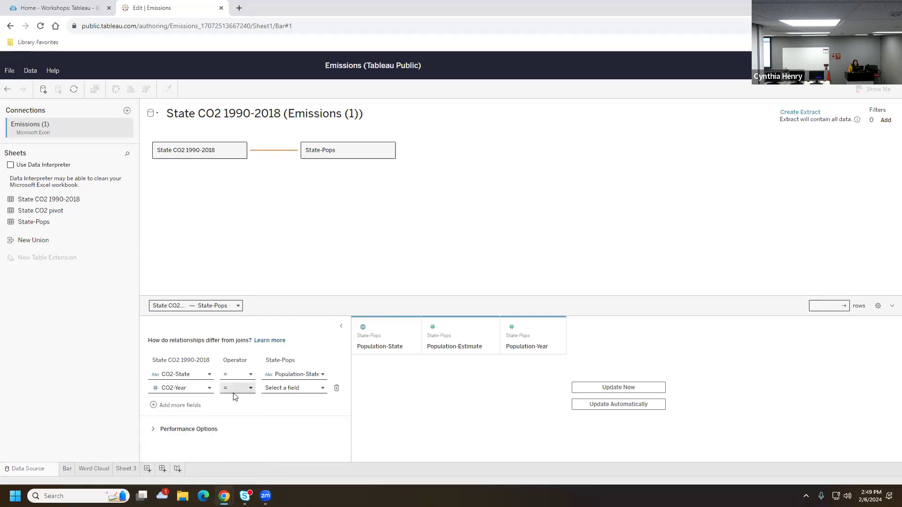
left_click(297, 388)
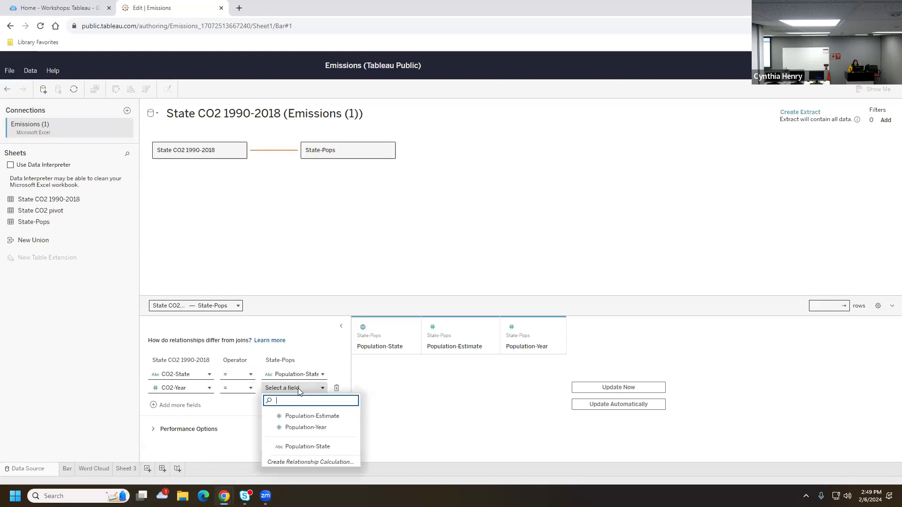
left_click(301, 428)
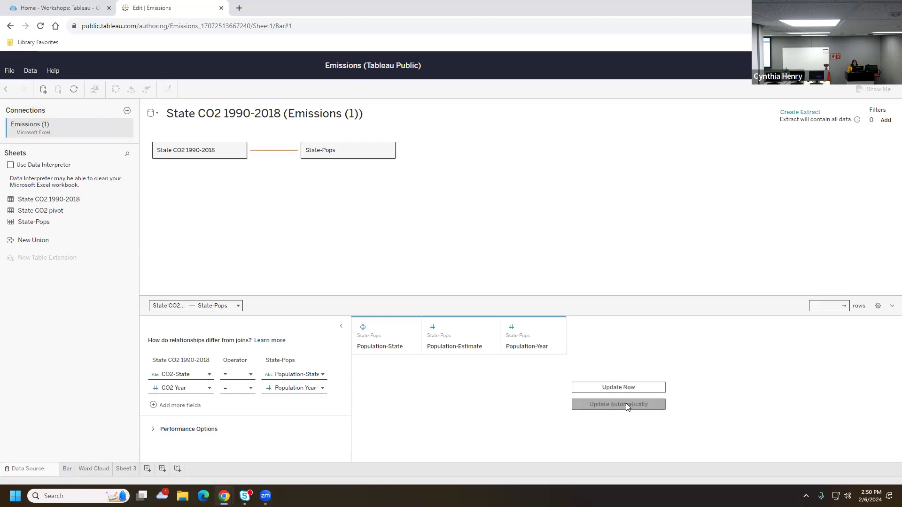
Update the data preview, then inspect the State CO2 1990-2018 rows and relationship fields
left_click(616, 386)
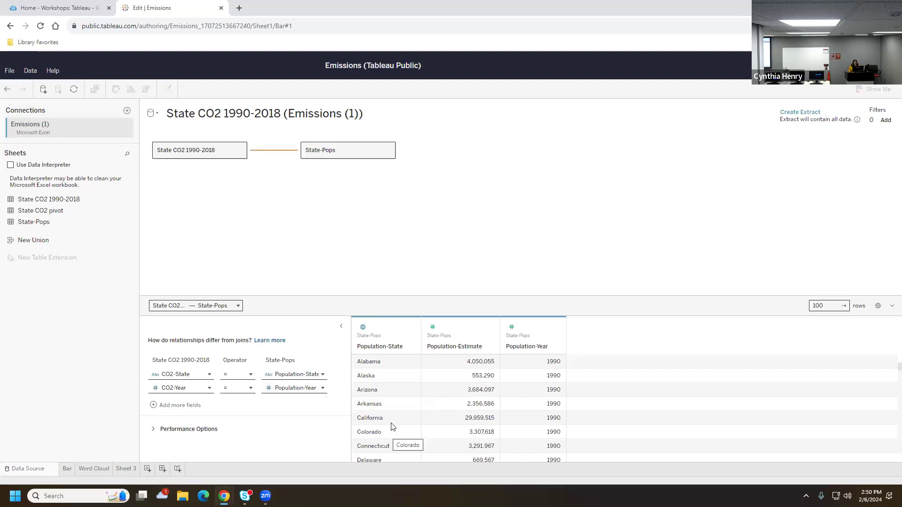
right_click(354, 149)
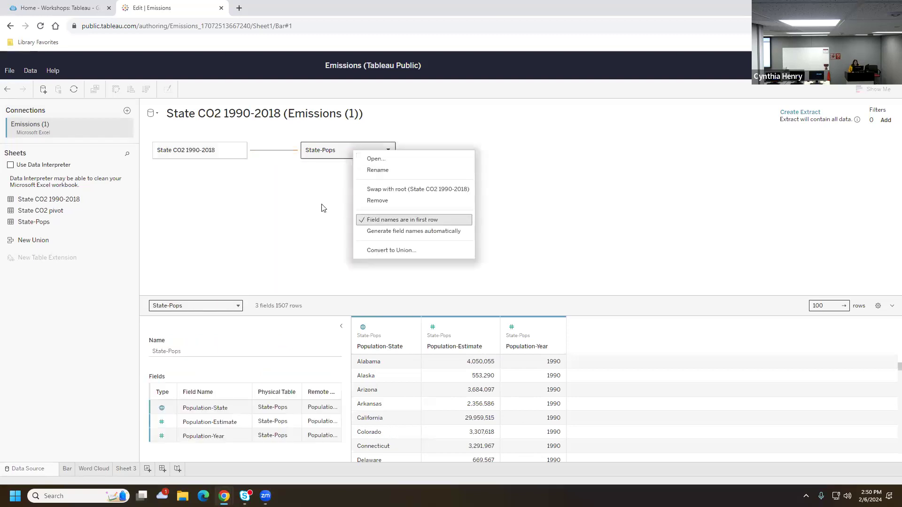
left_click(304, 205)
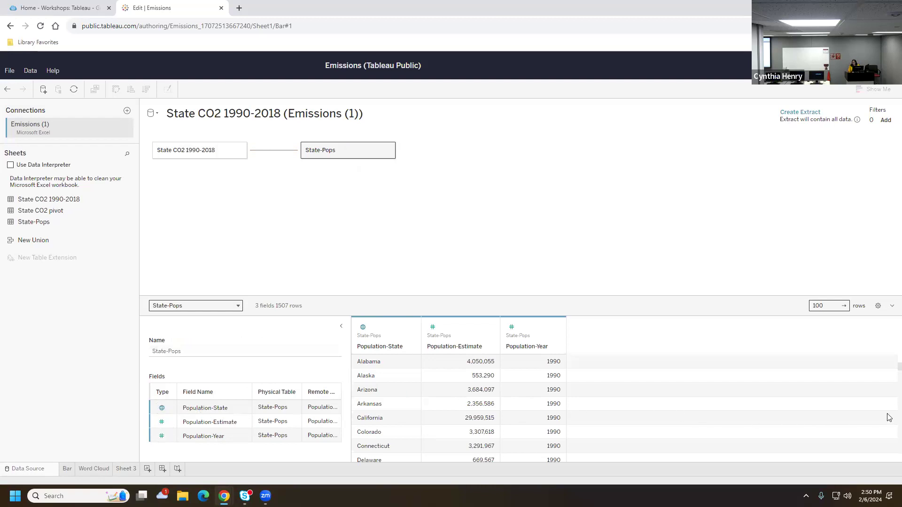
left_click(226, 152)
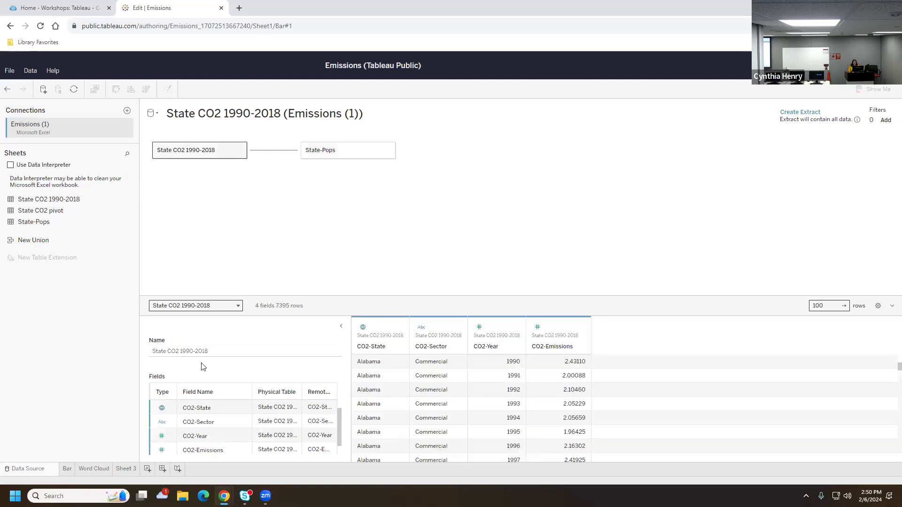
left_click(274, 155)
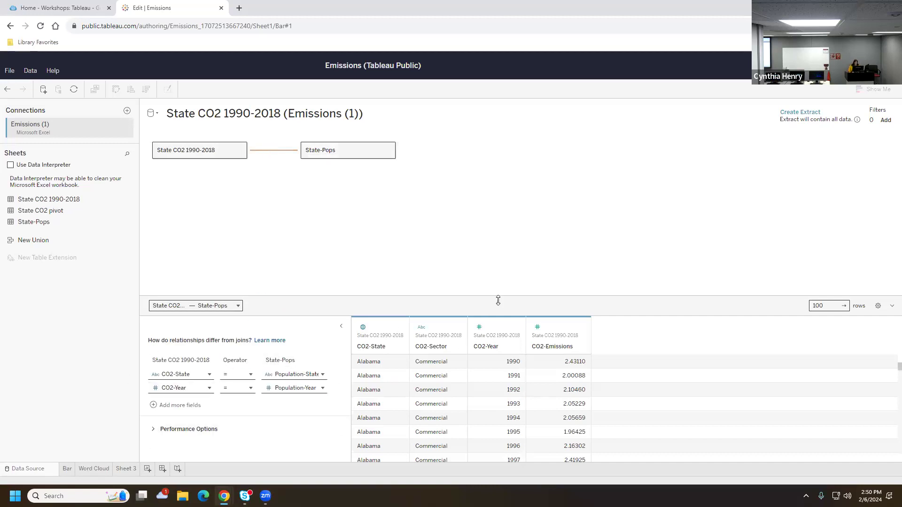
On Sheet 3, expand the State CO2 1990-2018 and State-Pops field lists
left_click(125, 469)
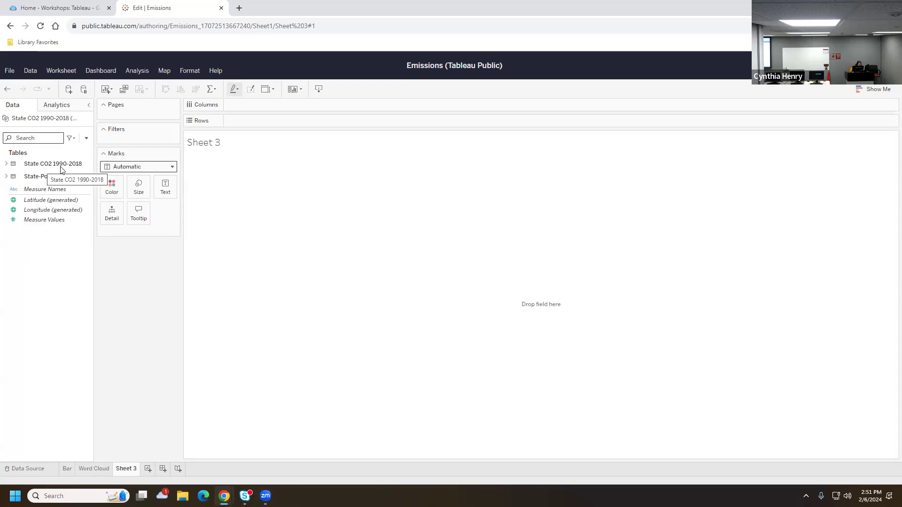
left_click(6, 164)
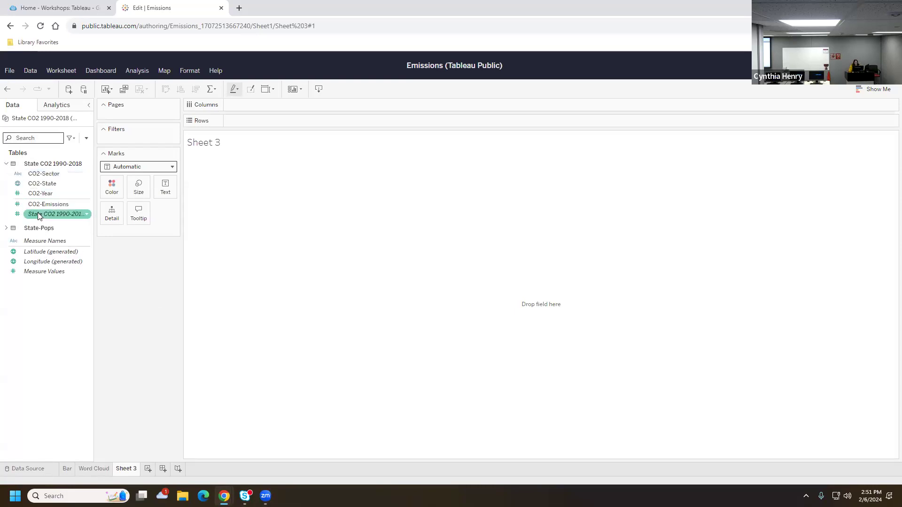
left_click(7, 228)
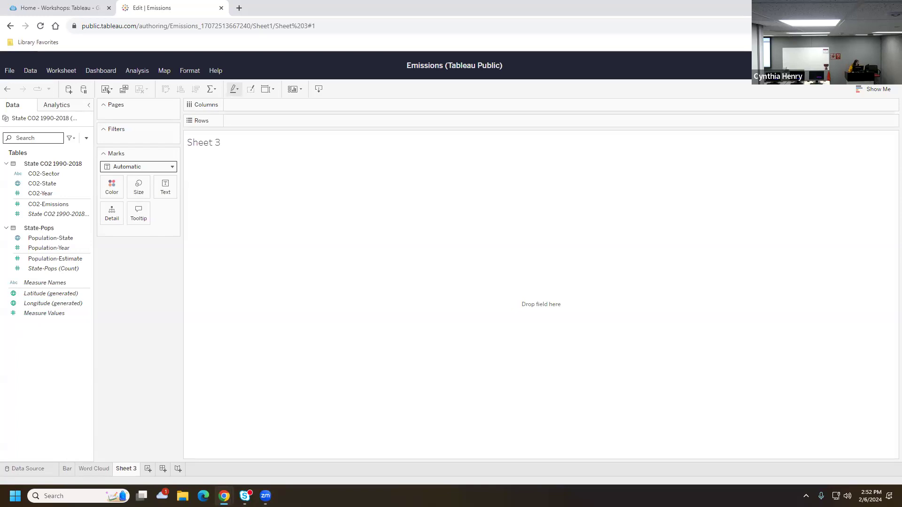
Create a calculated field from CO2-Emissions and name it 'Normalized Emissions'
left_click(57, 205)
right_click(58, 210)
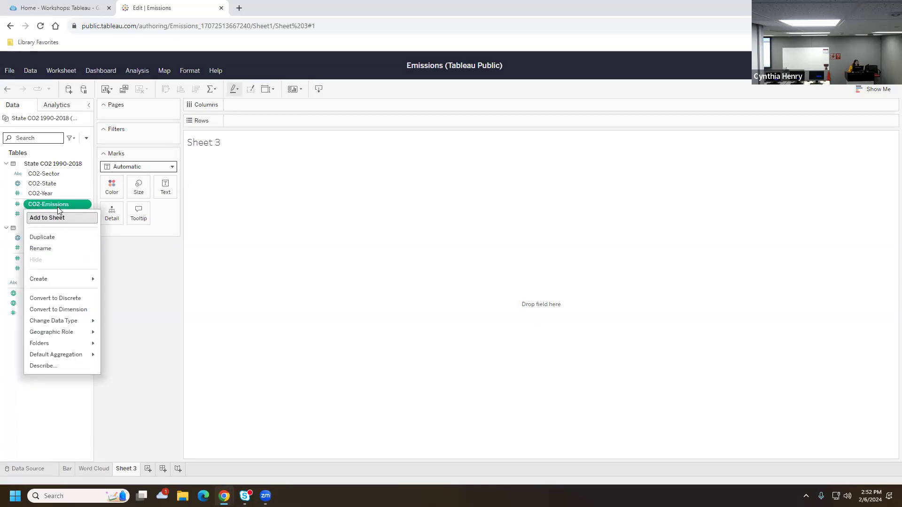
mouse_move(54, 281)
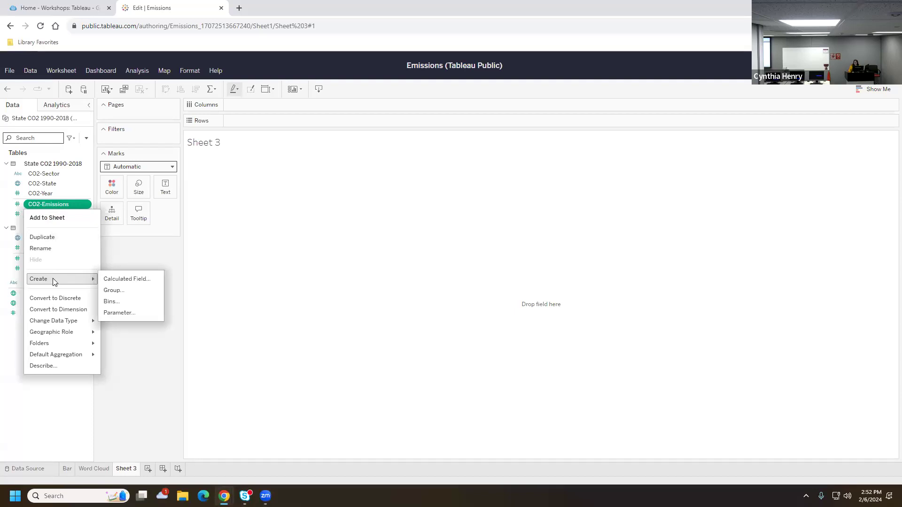
left_click(135, 280)
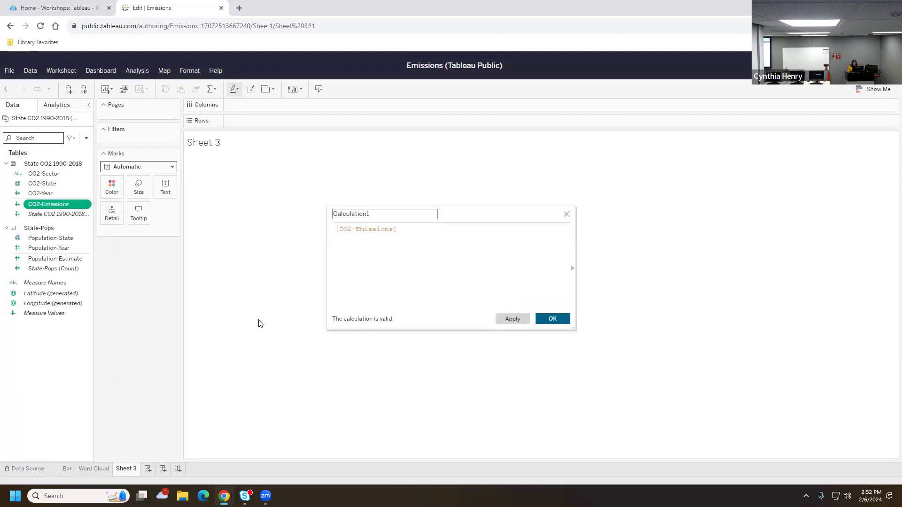
double_click(337, 215)
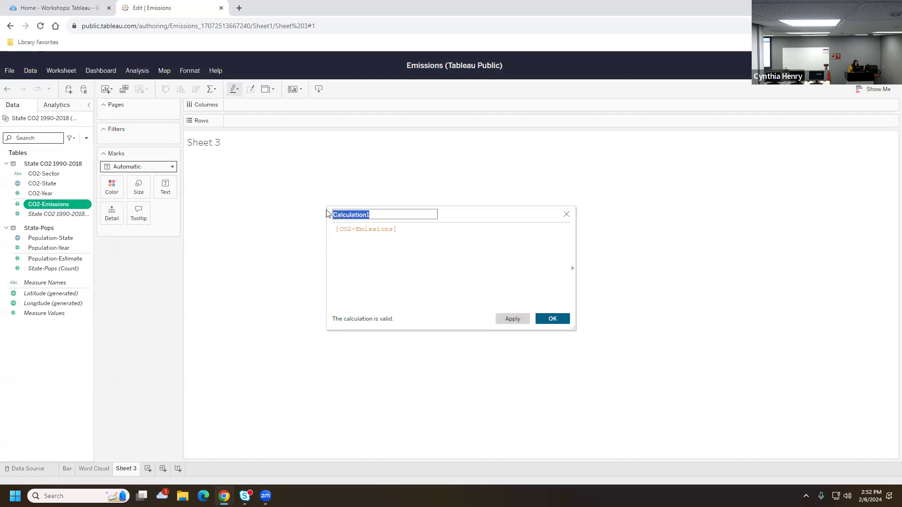
type("Normaliz")
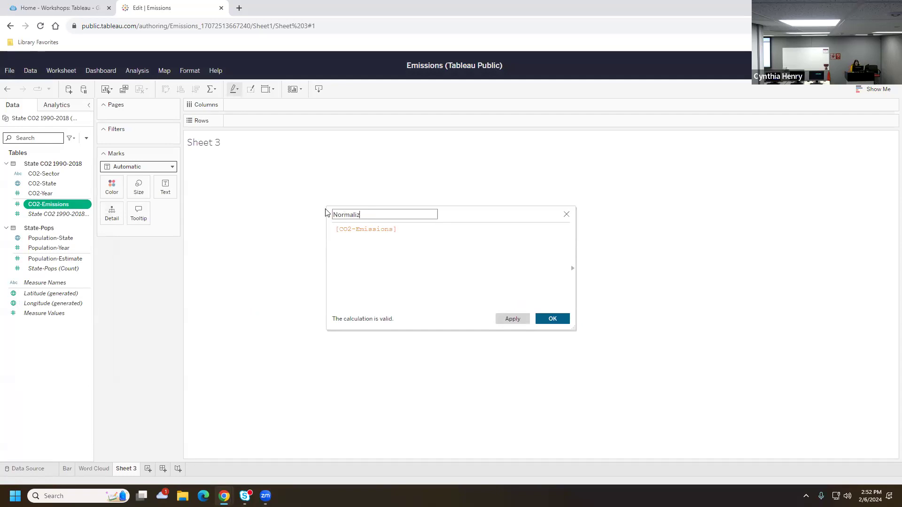
type("ed Emissions")
left_click(401, 229)
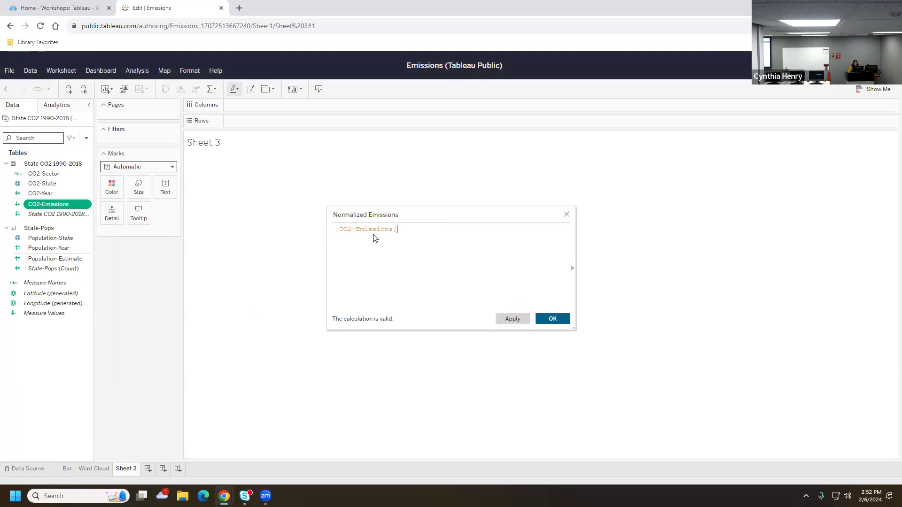
left_click(402, 214)
Complete the formula as [CO2-Emissions] / [Population-Estimate]
left_click(381, 228)
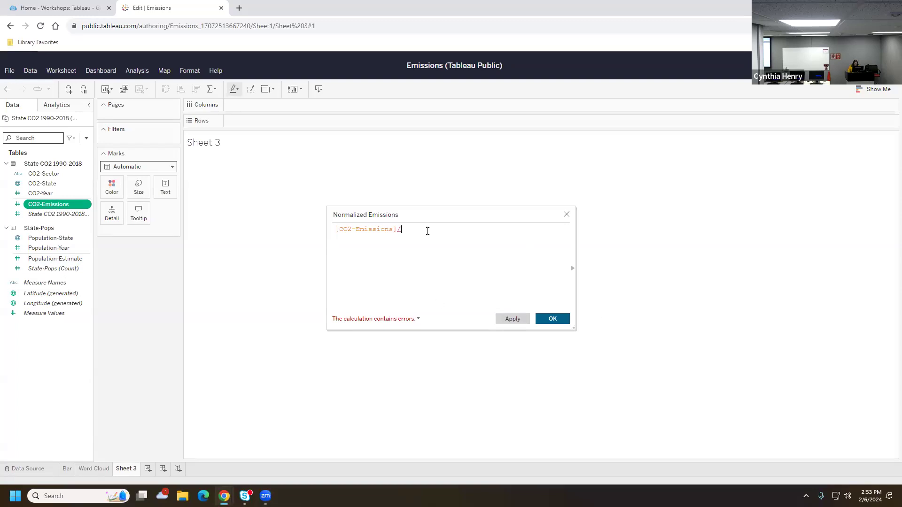
type("pop")
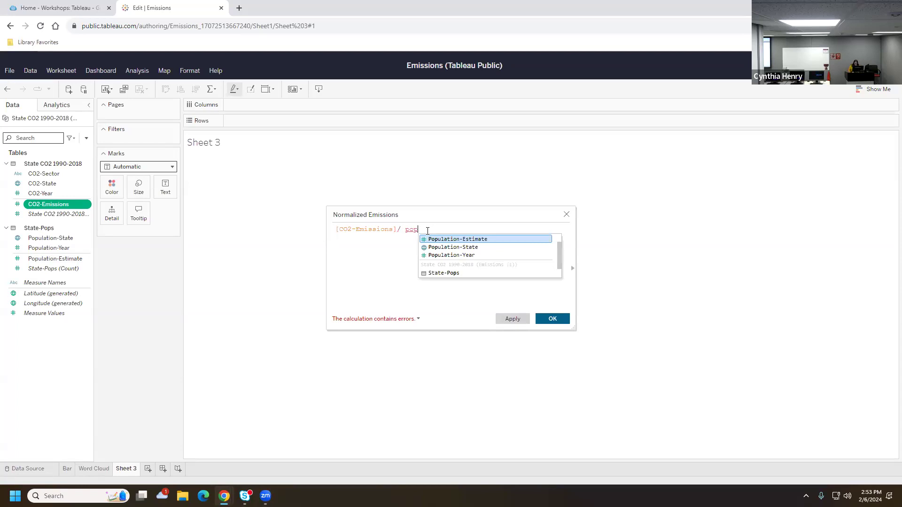
left_click(479, 240)
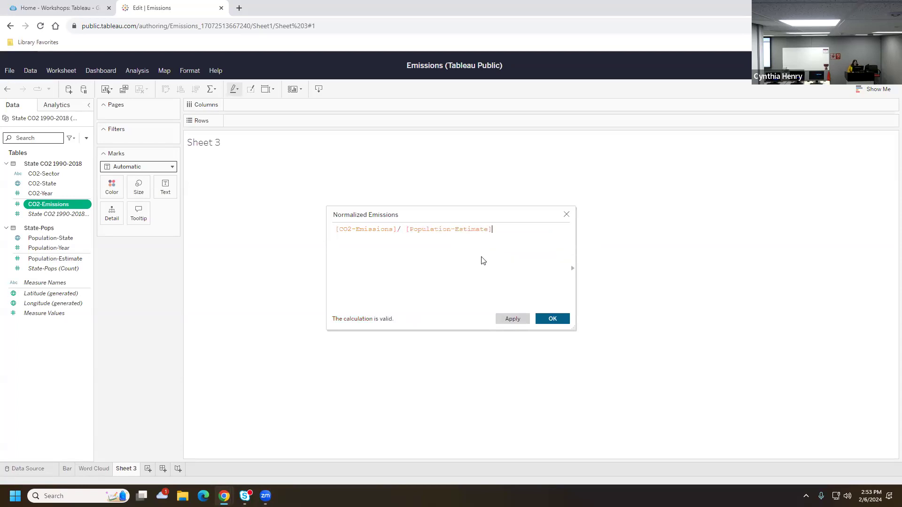
Save the Normalized Emissions calculation and select it together with CO2-State
left_click(551, 319)
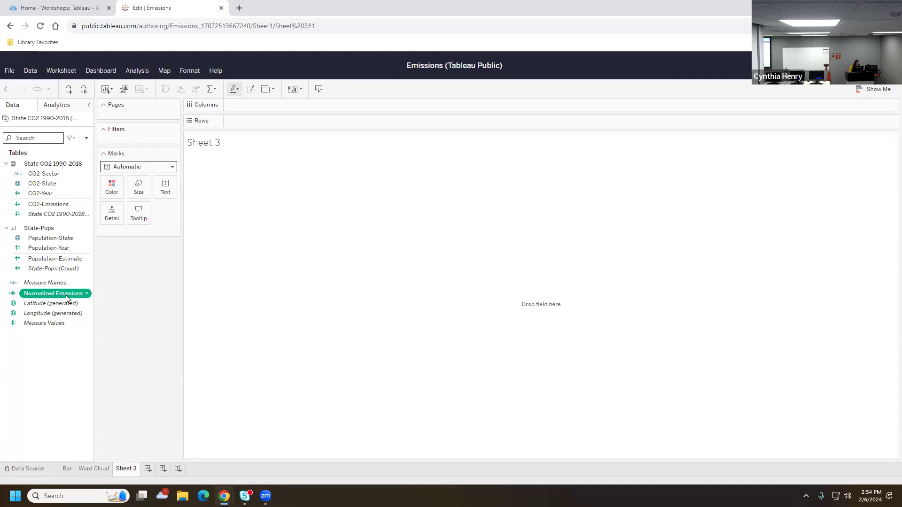
left_click(50, 186, "ctrl")
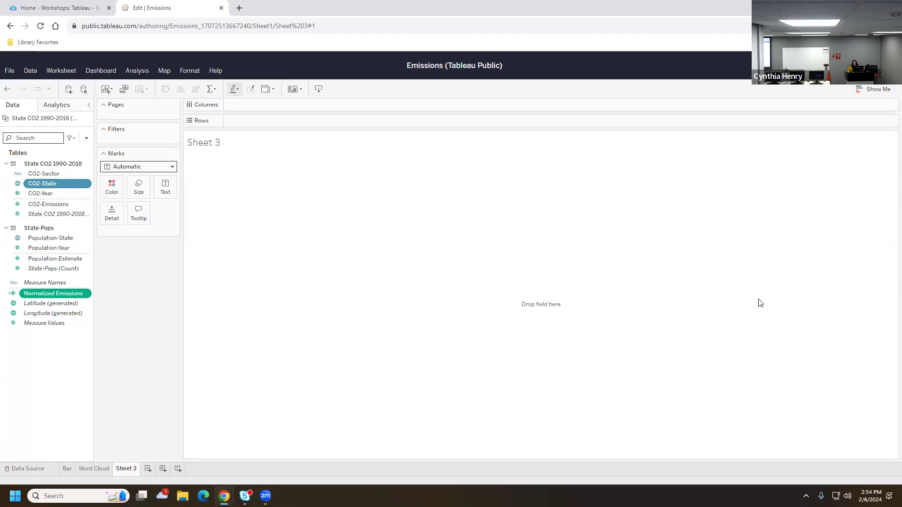
Show Normalized Emissions per state as horizontal bars, sorted descending so Wyoming is on top
left_click(882, 90)
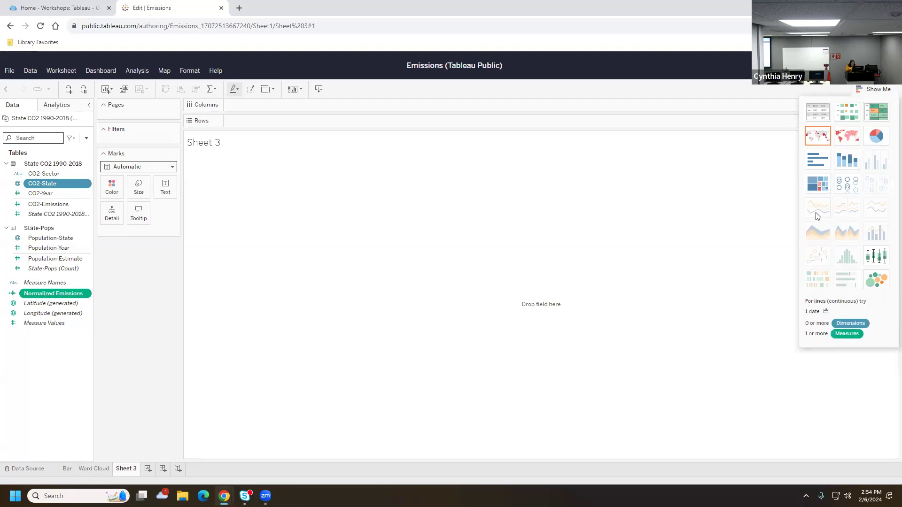
left_click(814, 161)
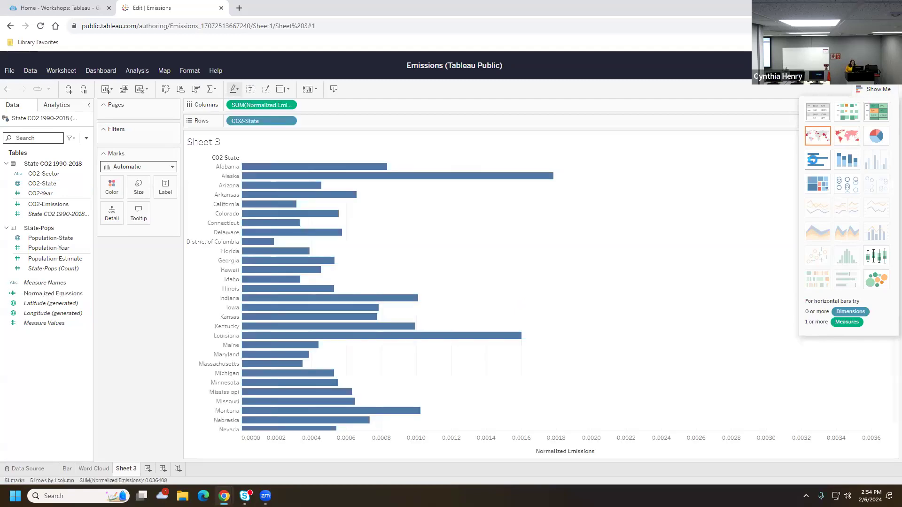
left_click(886, 91)
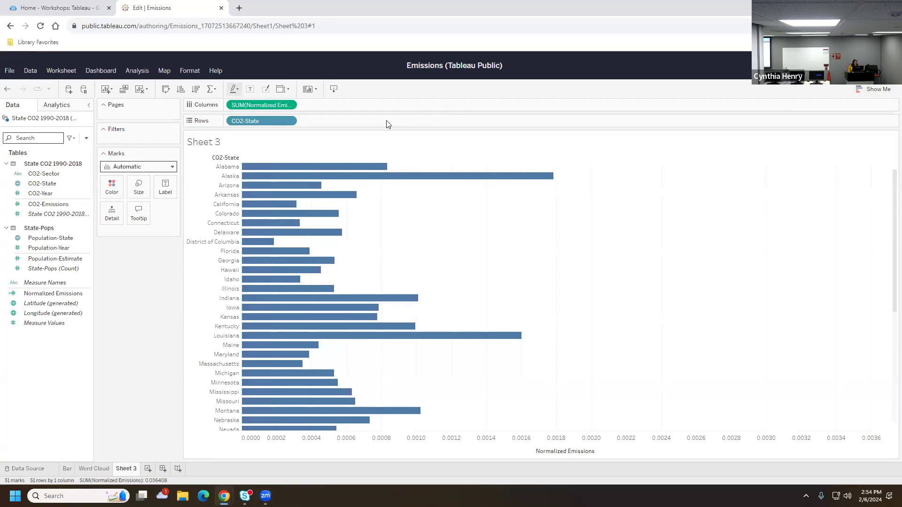
left_click(196, 89)
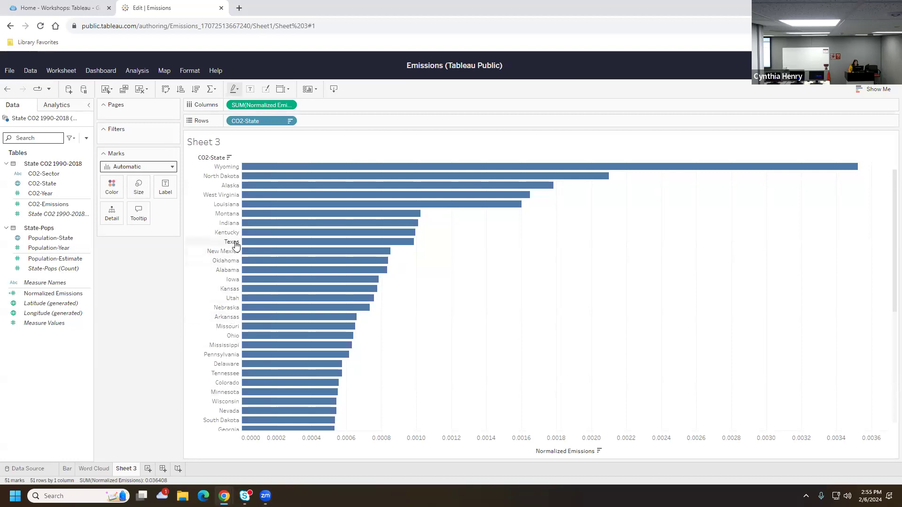
scroll(235, 245, "down", 1)
scroll(236, 245, "up", 1)
Colour each state's bar by CO2-Sector so the bars become stacked sector segments
left_click(35, 176)
left_click(35, 176)
left_click_drag(35, 177, 171, 323)
Rename Sheet 3 to 'Stacked'
right_click(123, 471)
mouse_move(148, 451)
left_click(143, 374)
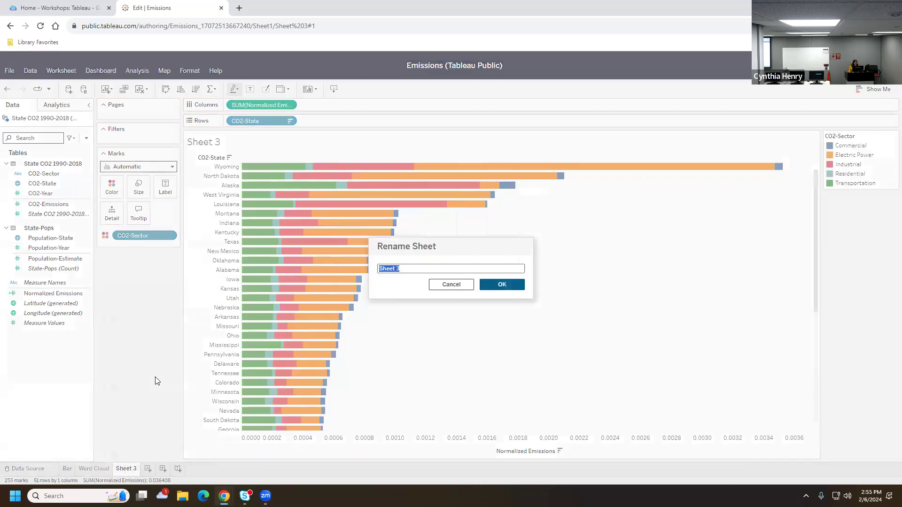
type("Stacked")
left_click(505, 285)
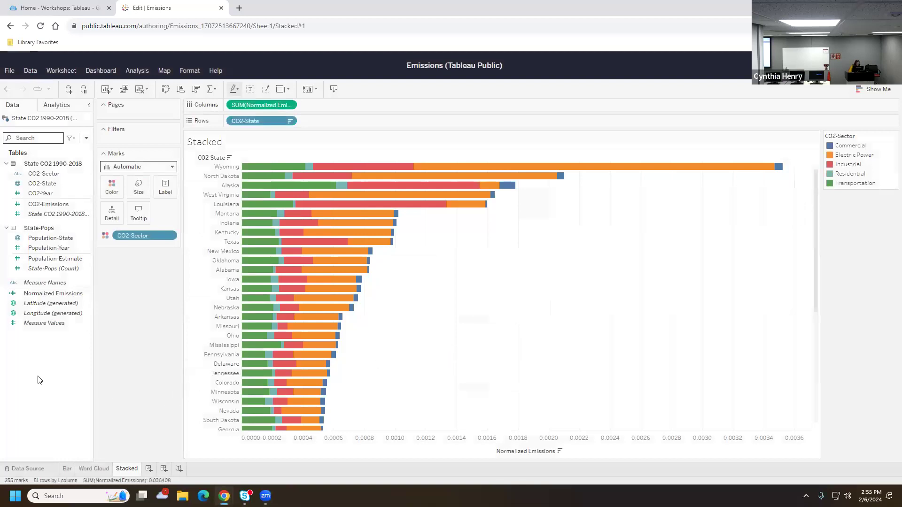
left_click(148, 469)
Rename the new Sheet 4 to 'Line'
right_click(148, 468)
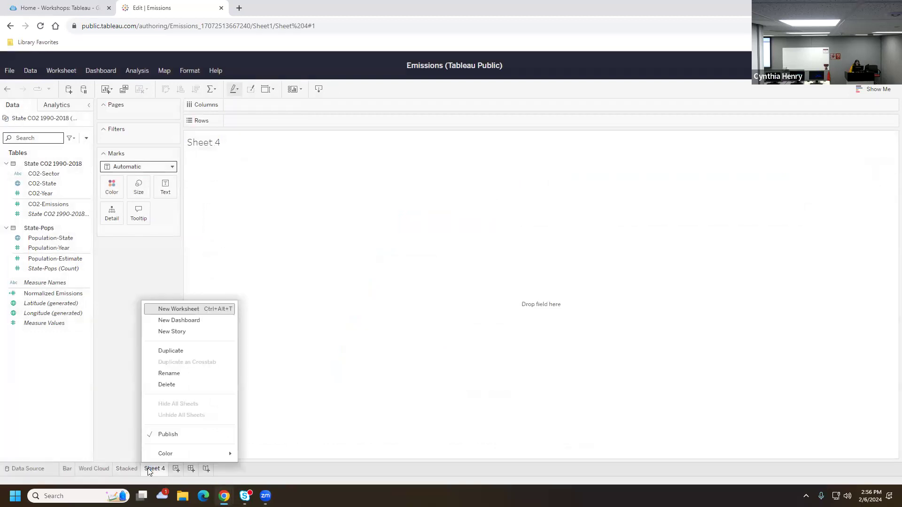
left_click(177, 374)
type("Line")
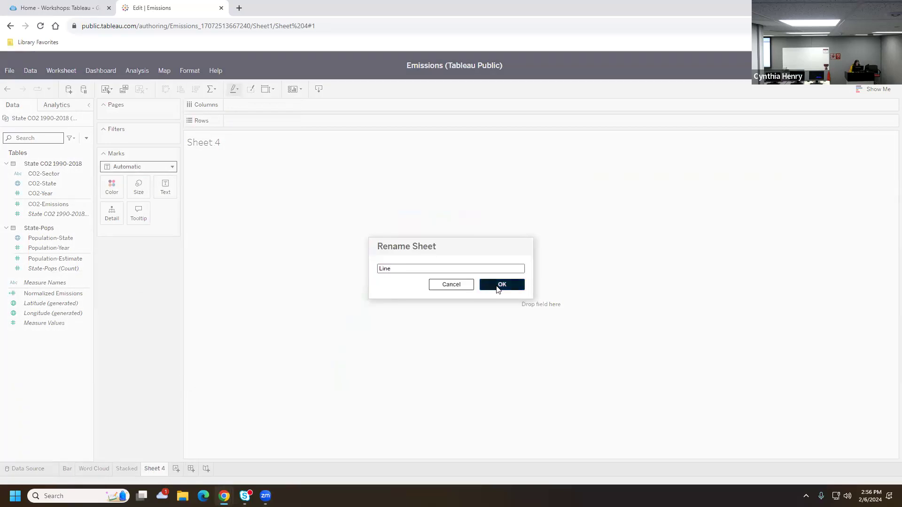
left_click(498, 288)
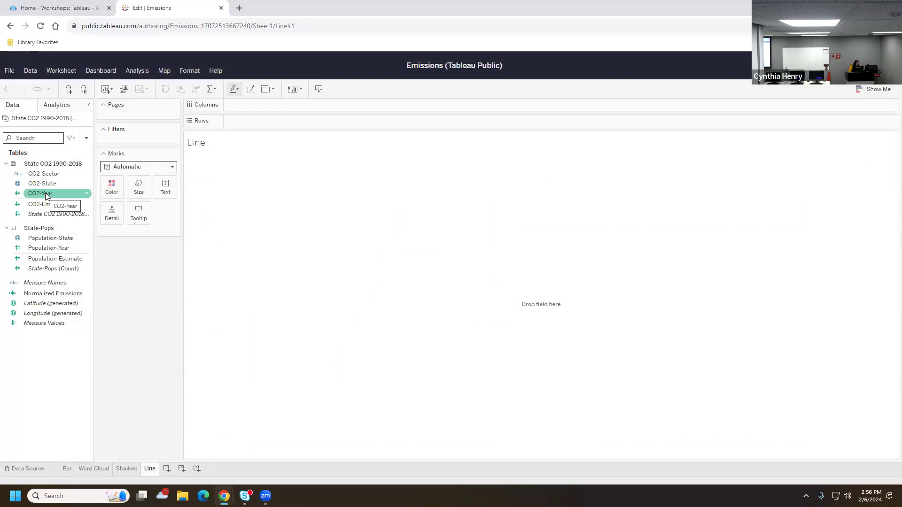
Plot Normalized Emissions over CO2-Year as one CO2-Sector-coloured line per sector, then add Sheet 5
left_click_drag(47, 197, 259, 106)
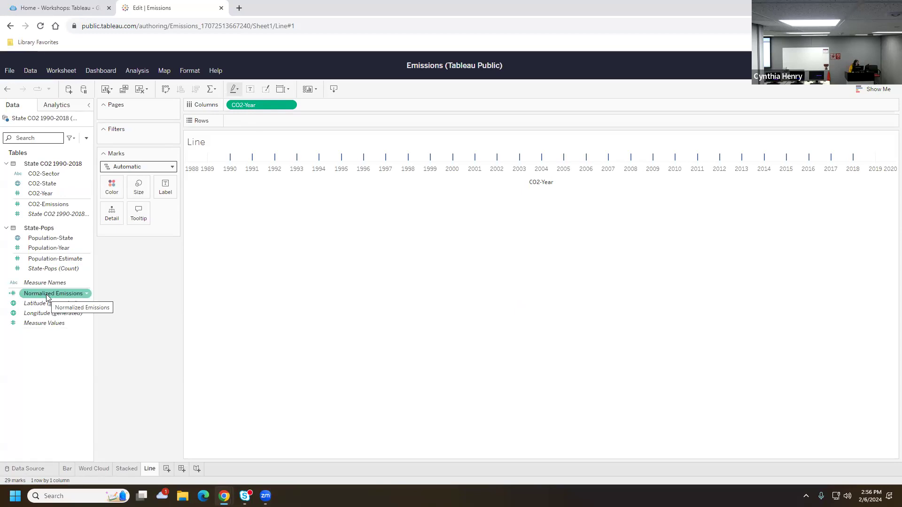
mouse_move(47, 296)
left_mouse_down()
mouse_move(246, 184)
mouse_move(293, 121)
left_mouse_up()
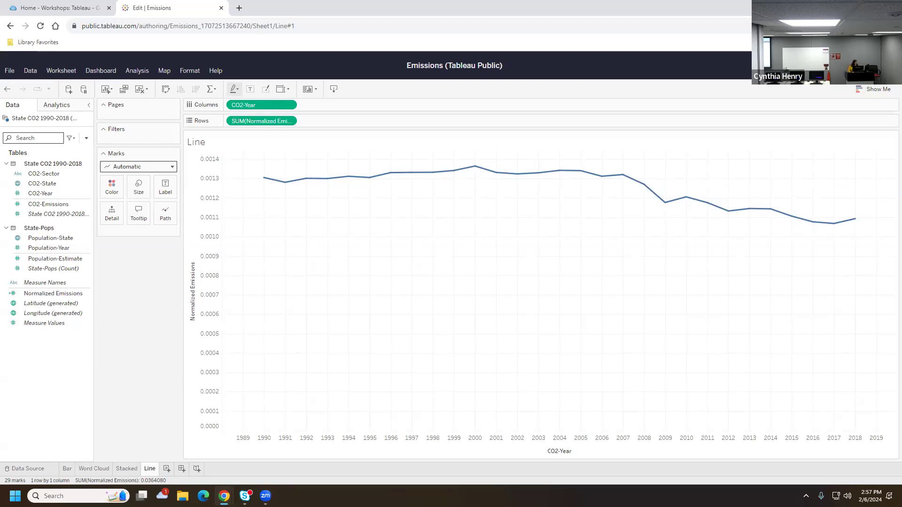
left_click_drag(52, 176, 332, 297)
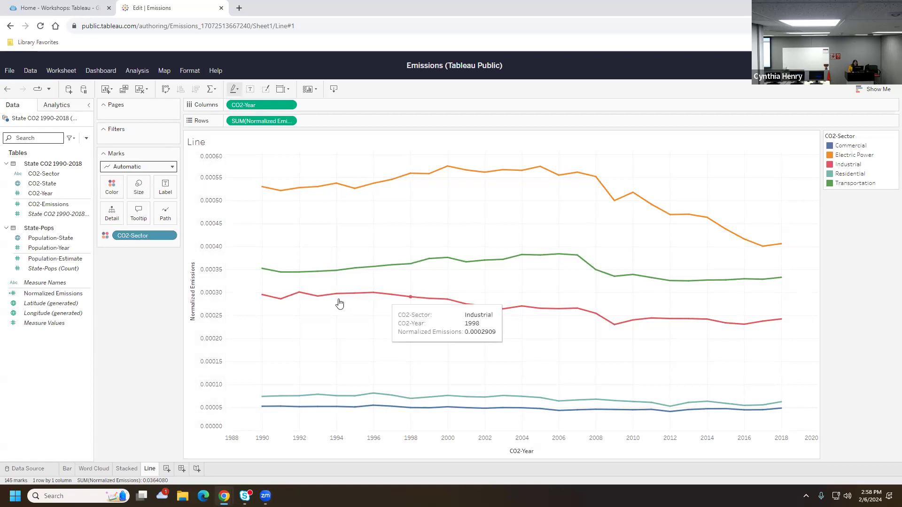
left_click_drag(134, 236, 117, 214)
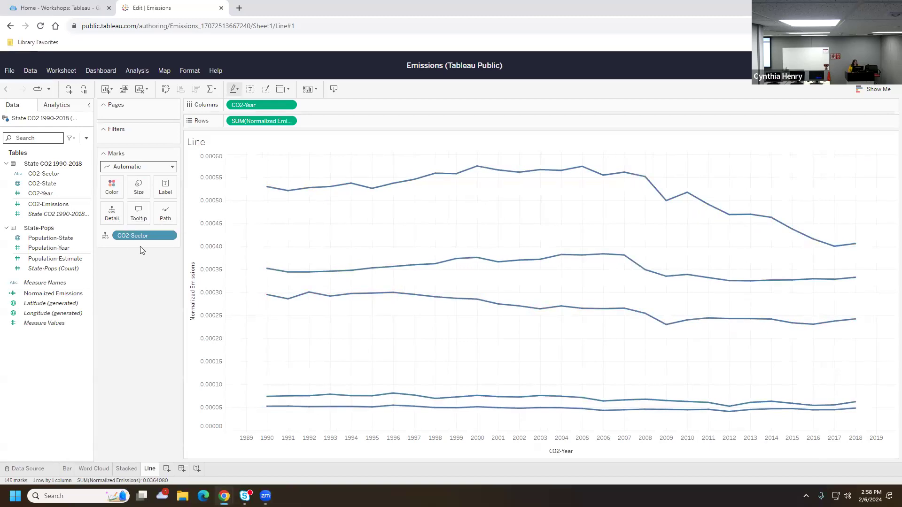
left_click_drag(49, 174, 104, 185)
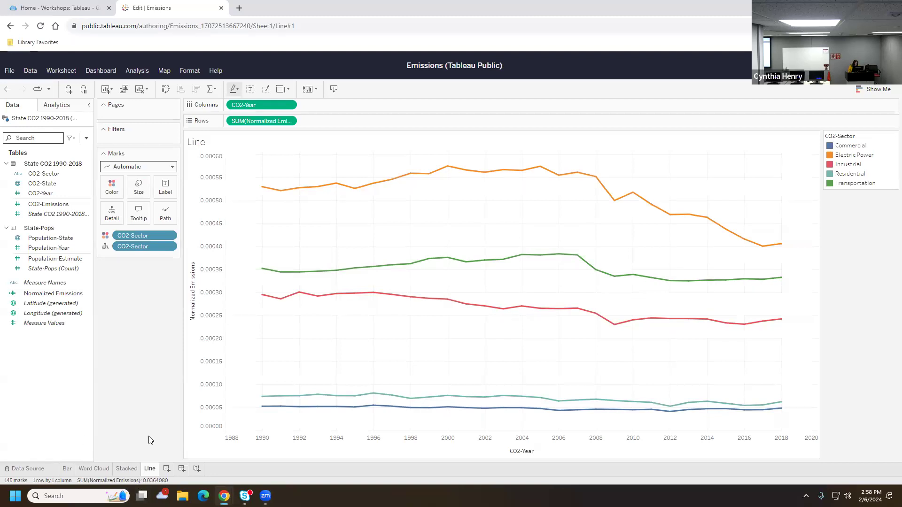
left_click(167, 468)
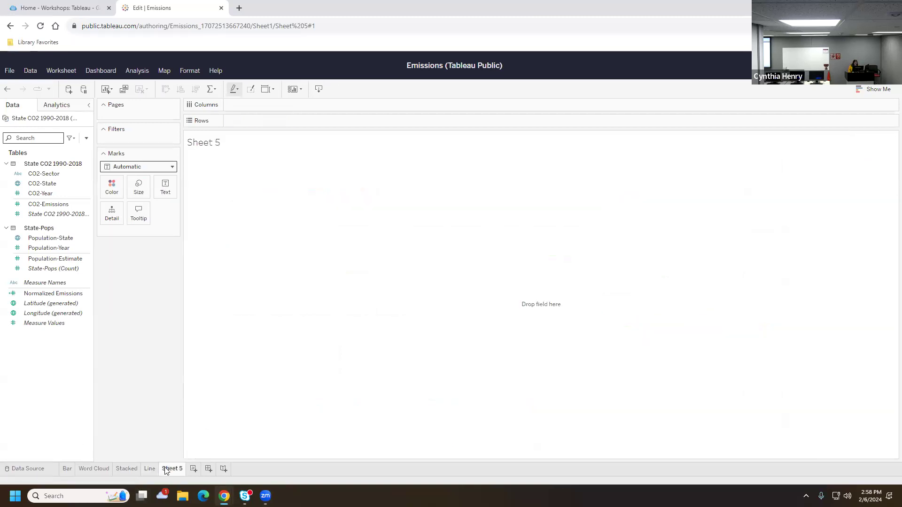
right_click(166, 470)
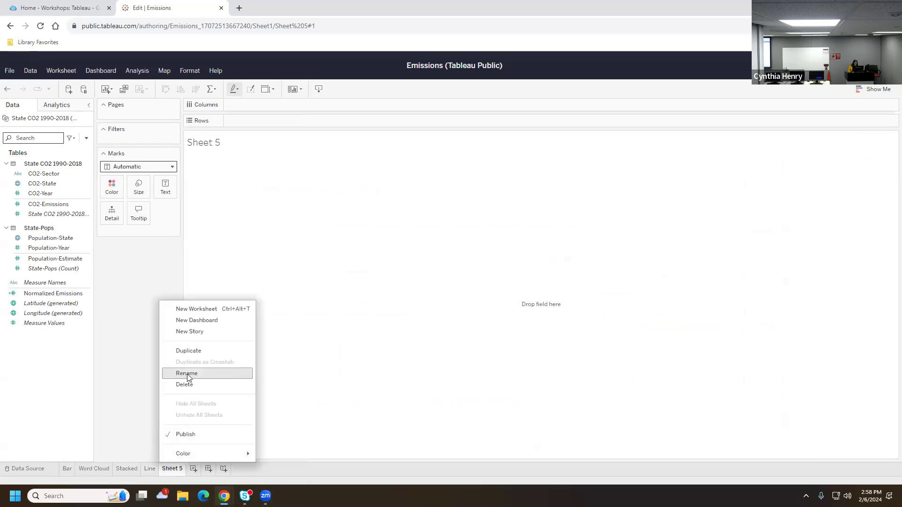
Rename Sheet 5 to 'Map'
left_click(186, 374)
type("Map")
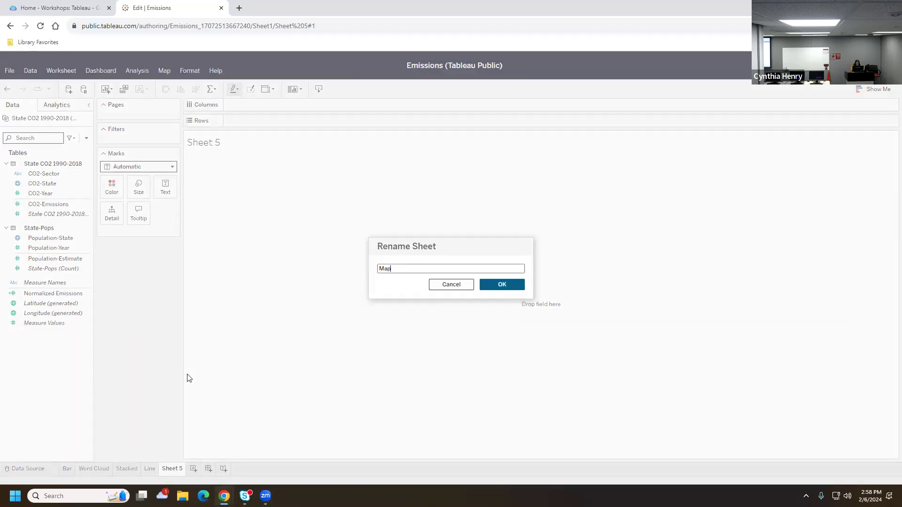
left_click(500, 291)
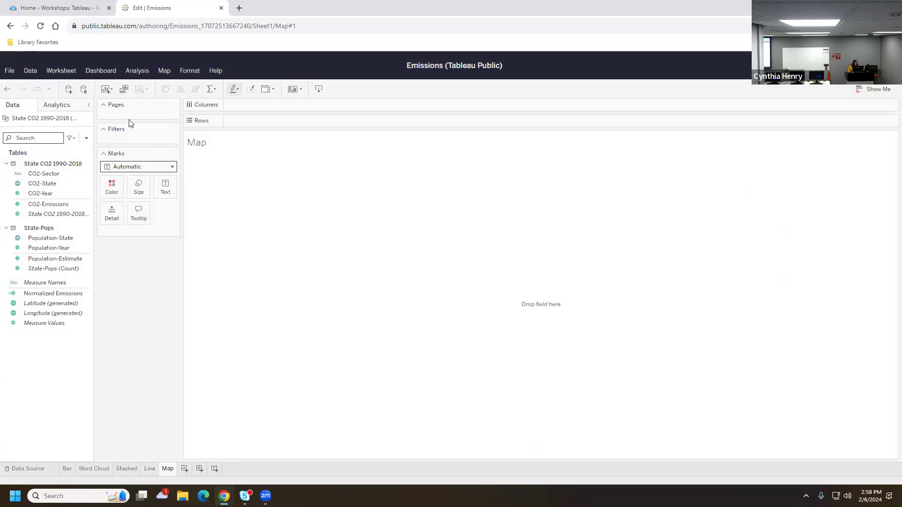
Show CO2-State as a filled map of US states and pan it to recenter the states
left_click_drag(40, 183, 449, 228)
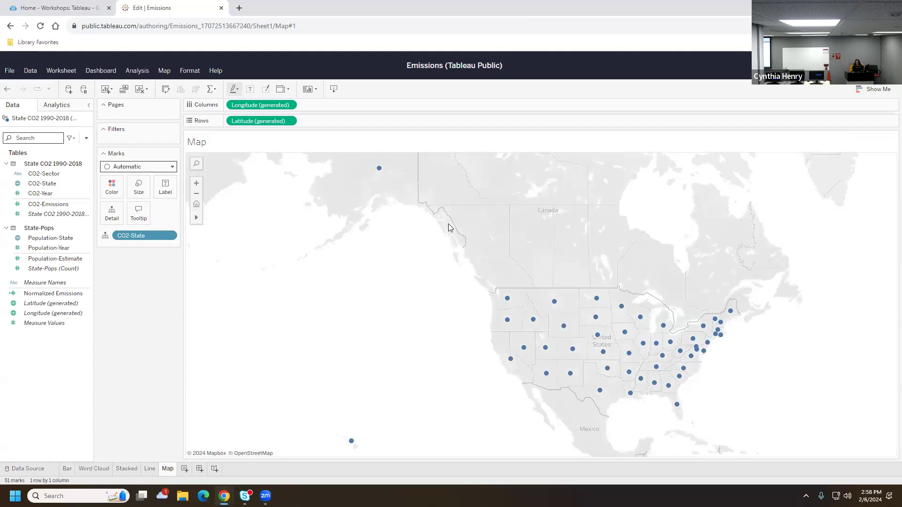
left_click(881, 94)
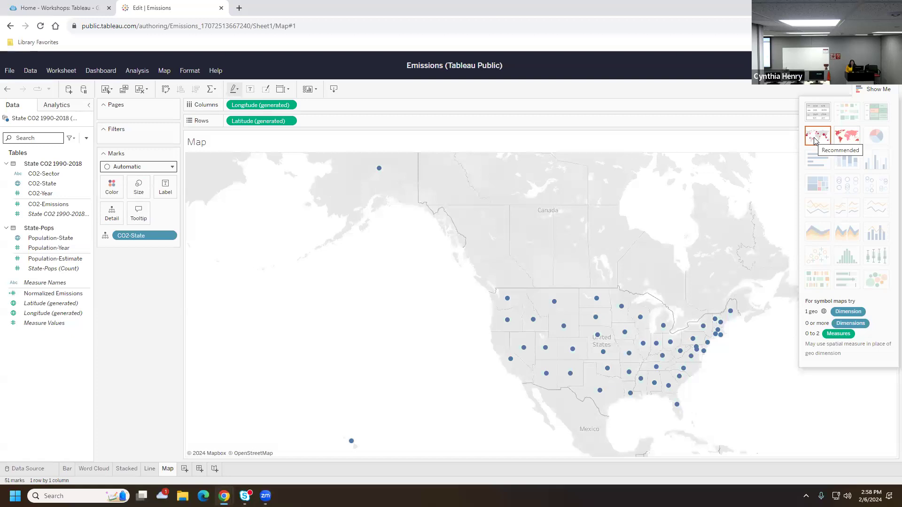
left_click(844, 141)
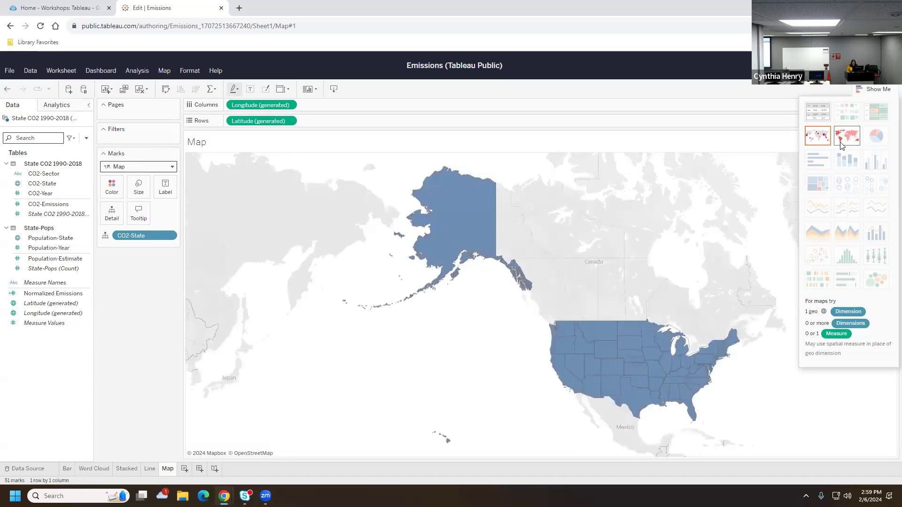
left_click(876, 90)
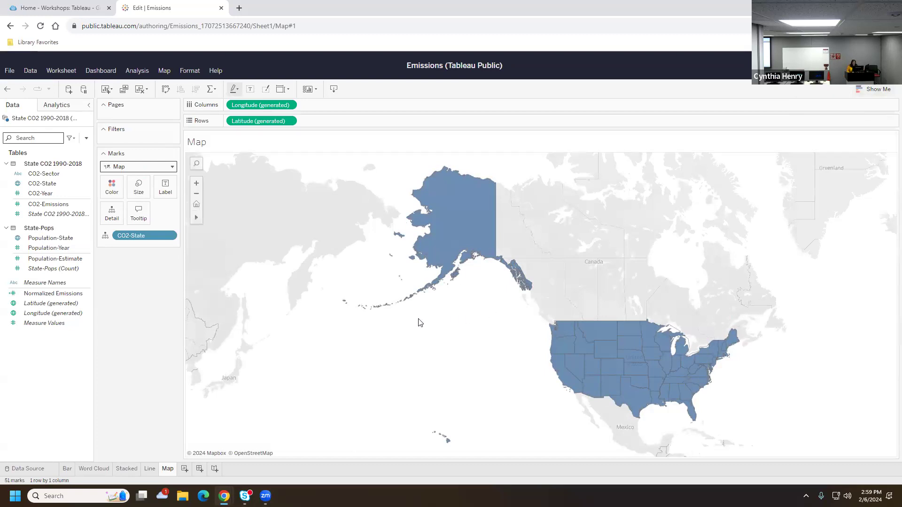
mouse_move(197, 218)
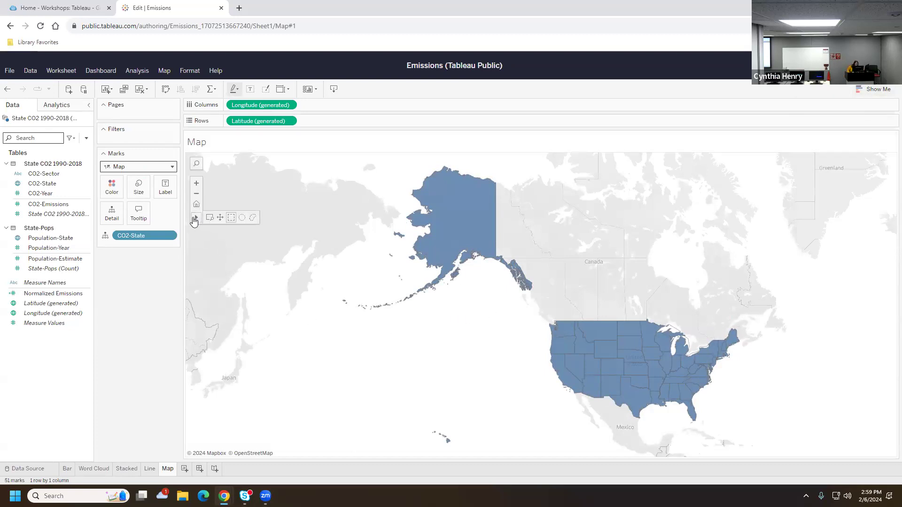
left_click(220, 218)
left_click_drag(544, 314, 435, 296)
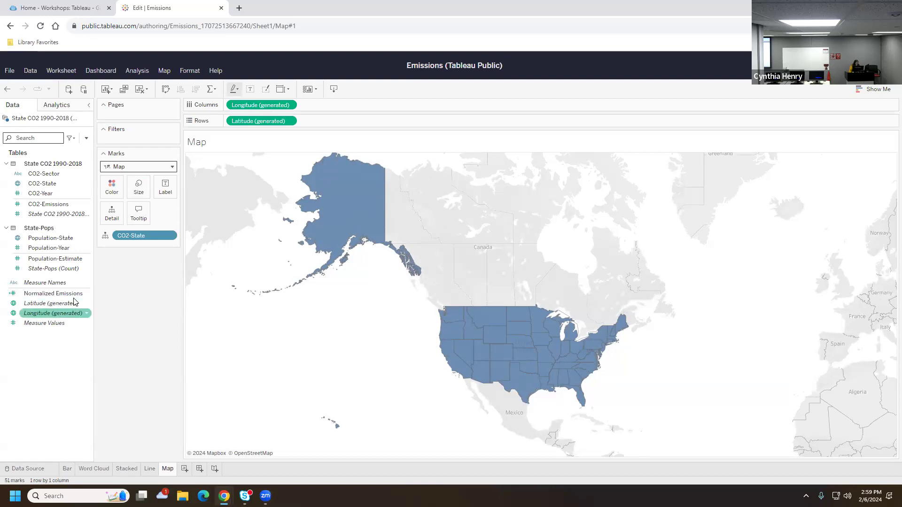
Colour the map's states by Normalized Emissions, ranging 0.000184 to 0.003524
left_click_drag(66, 294, 117, 194)
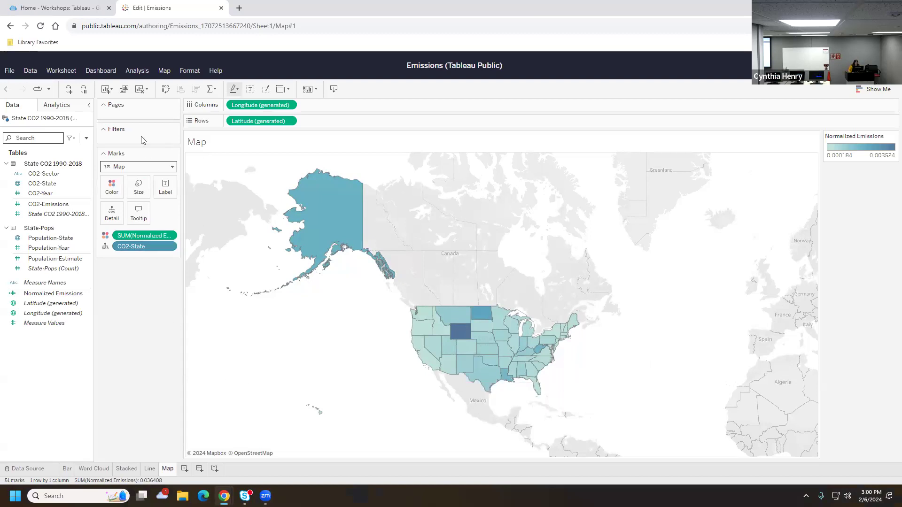
Duplicate the Map worksheet and rename the copy 'Symbols'
left_click(124, 90)
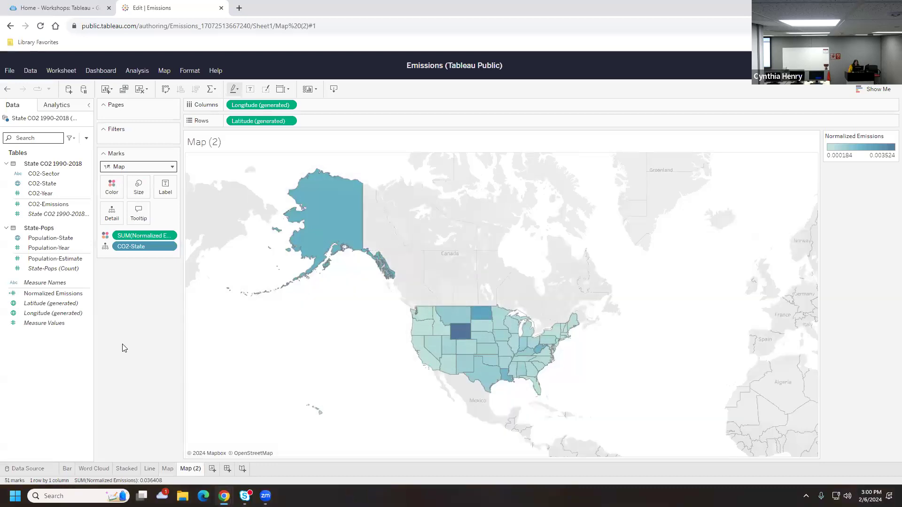
right_click(190, 472)
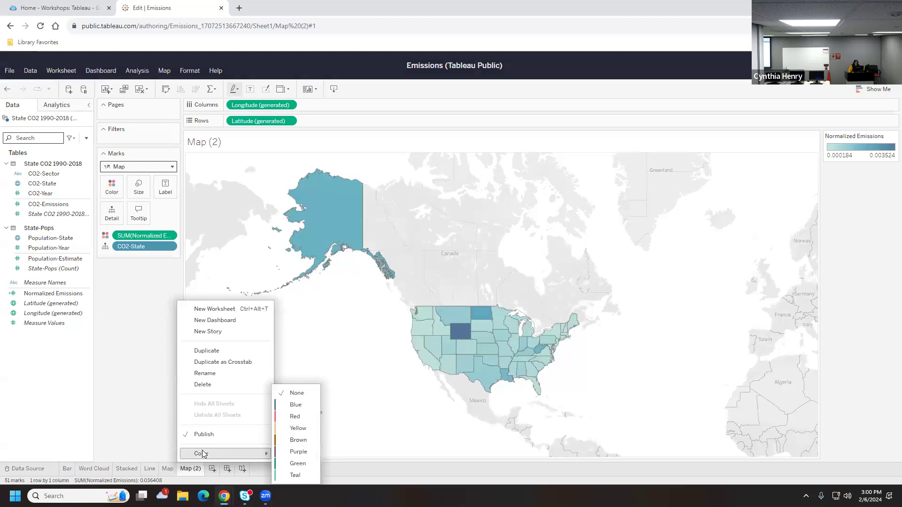
left_click(216, 374)
type("Symbols")
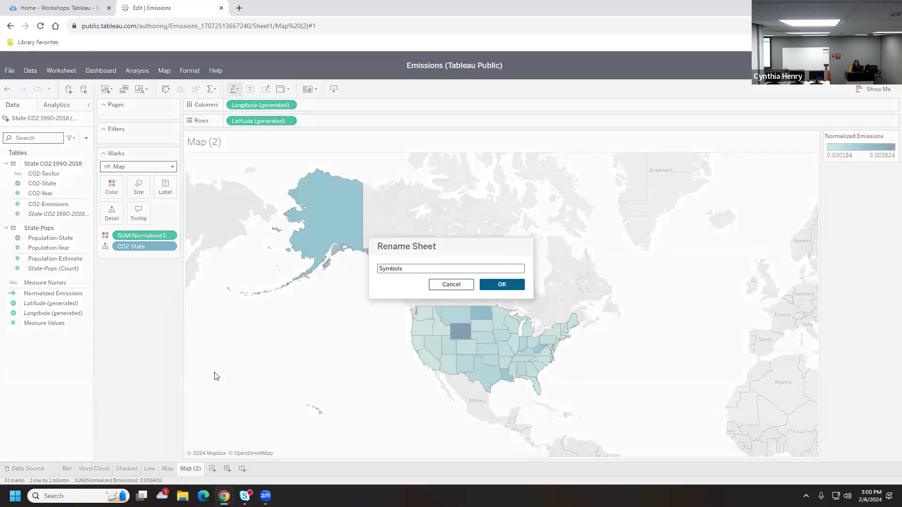
left_click(500, 287)
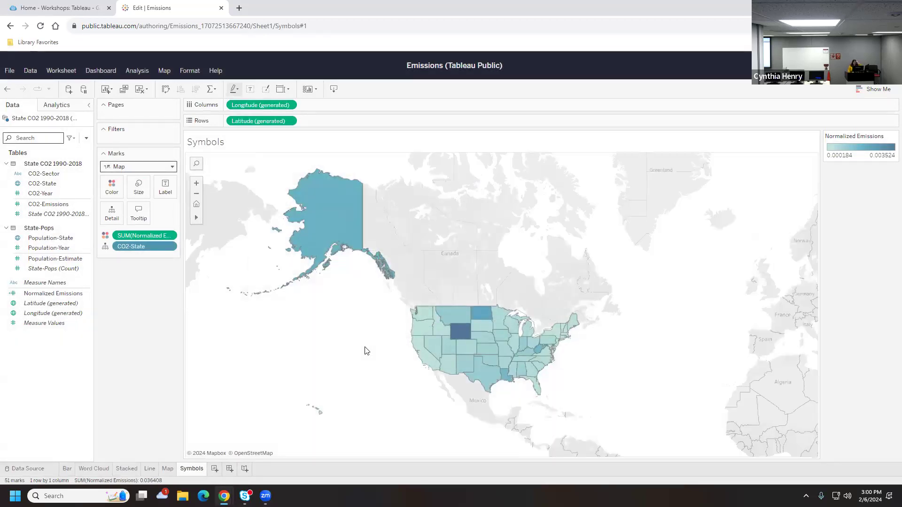
Switch the map to a symbol map and colour its circles by CO2-Sector
left_click(871, 93)
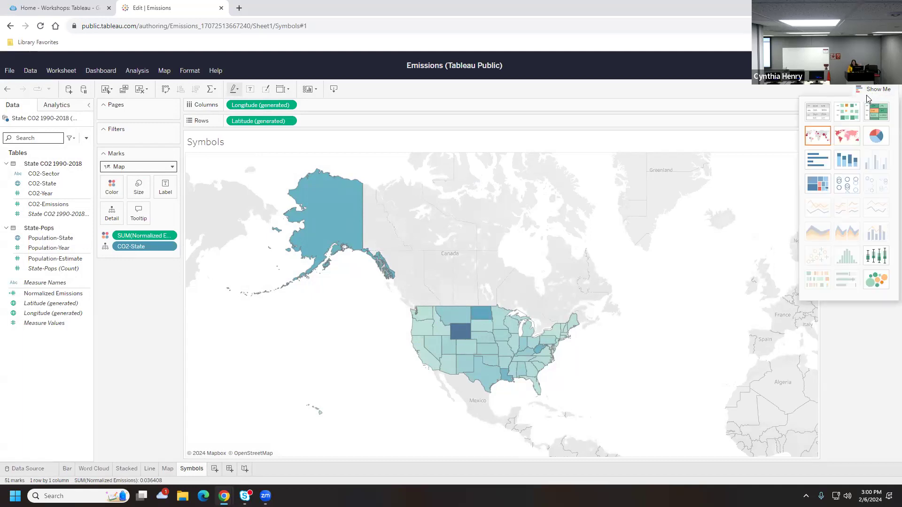
left_click(817, 136)
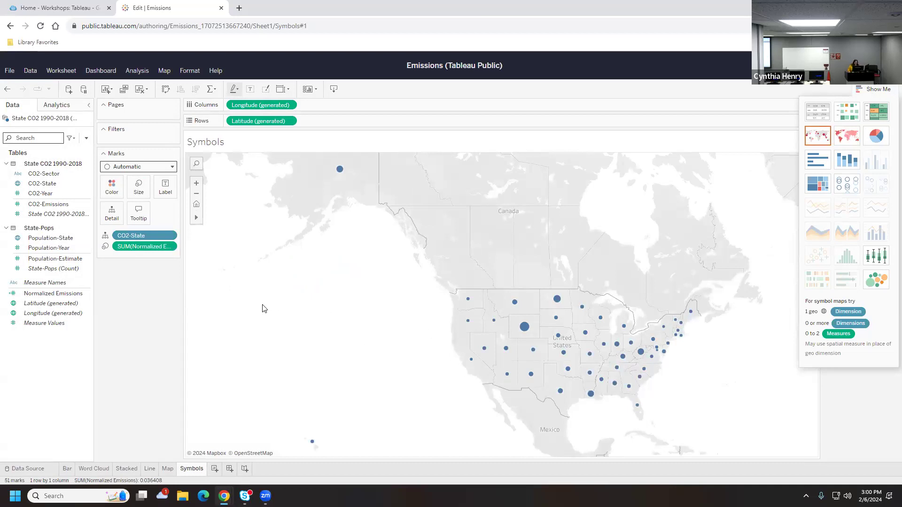
left_click(876, 89)
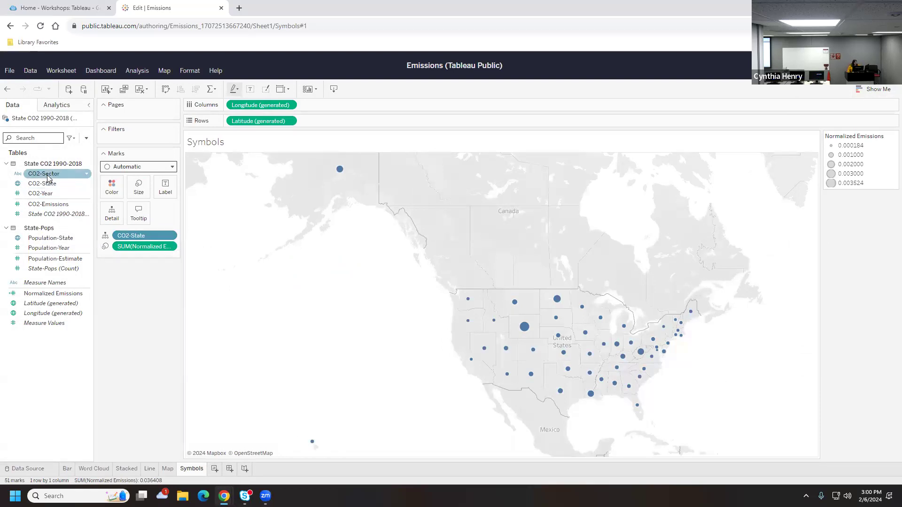
left_click_drag(47, 175, 115, 189)
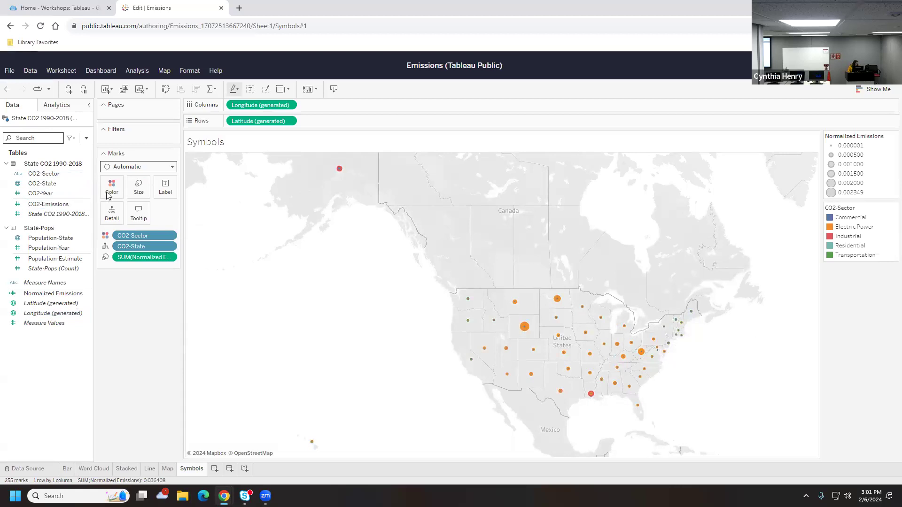
Increase the circle mark size from 25% to 60%
left_click(138, 187)
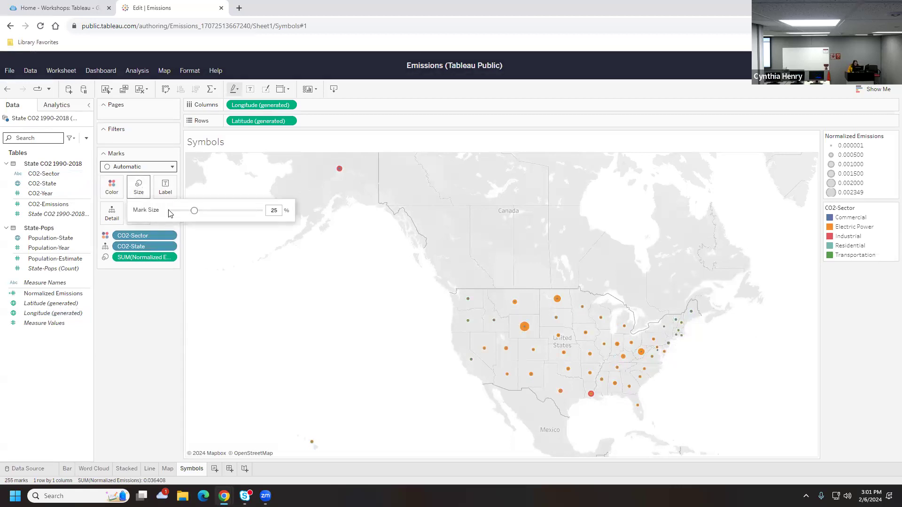
left_click_drag(194, 212, 226, 217)
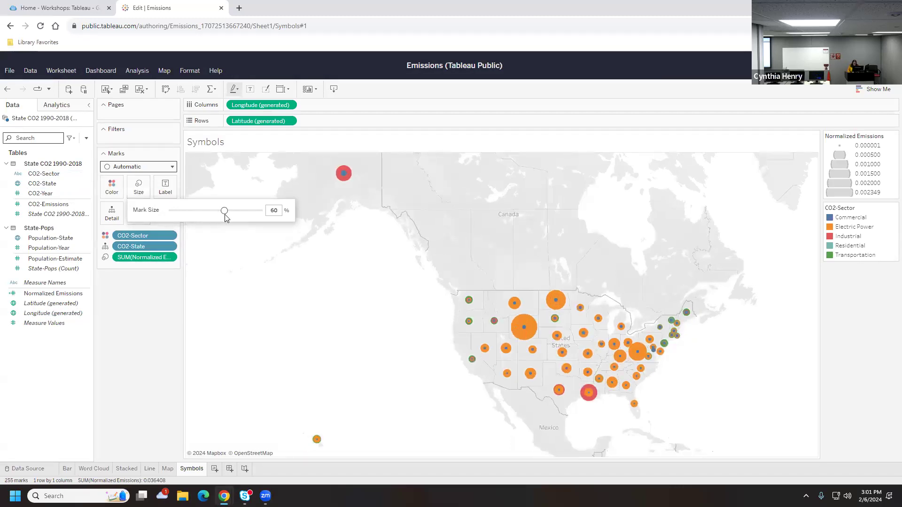
left_click(231, 303)
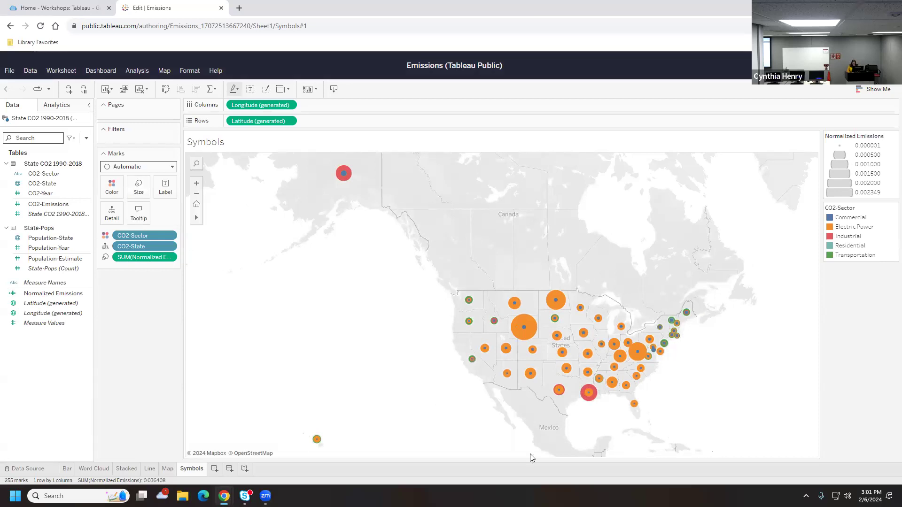
mouse_move(598, 406)
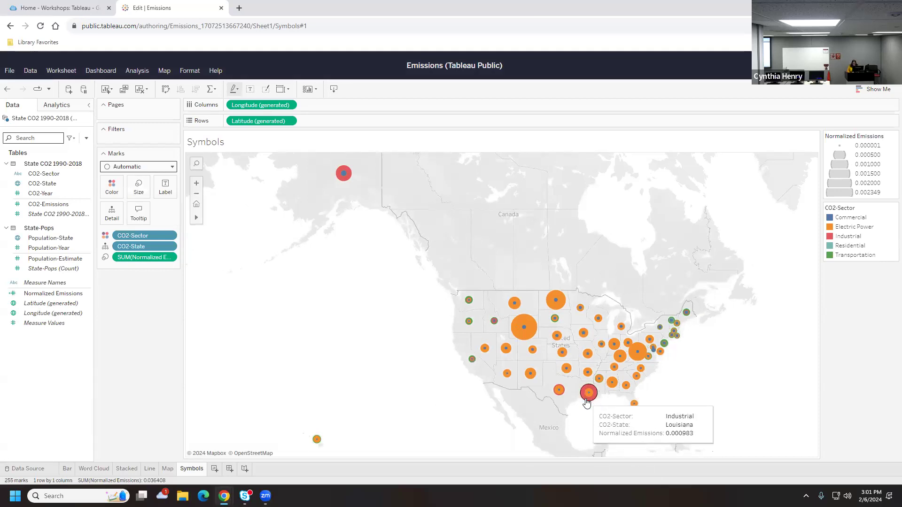
mouse_move(493, 323)
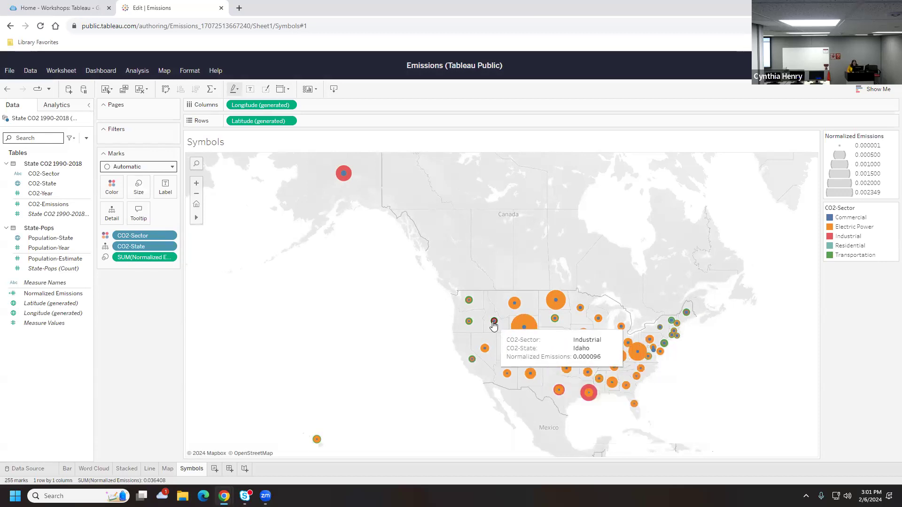
mouse_move(344, 183)
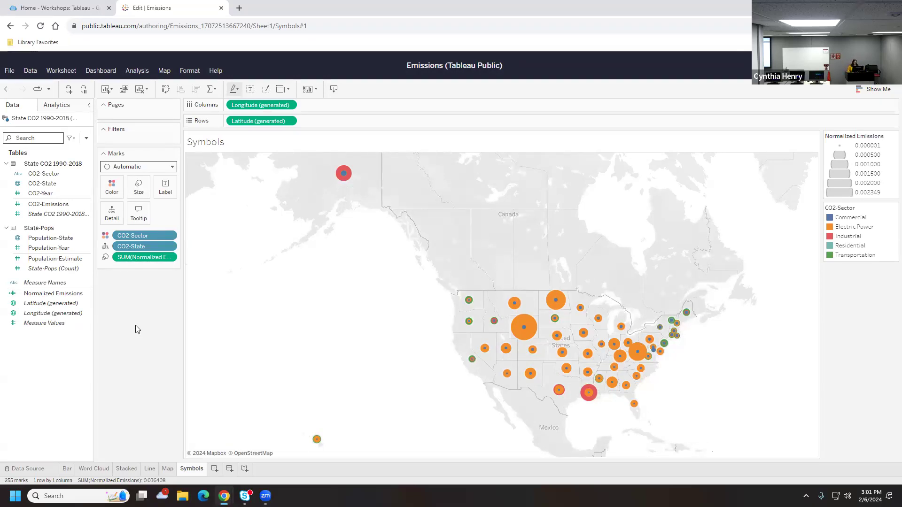
left_click(42, 184)
left_click(130, 169)
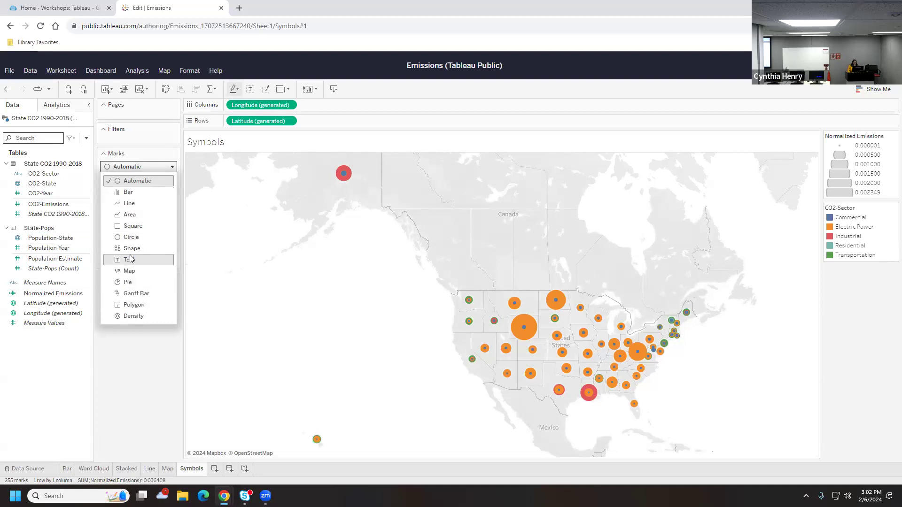
left_click(134, 340)
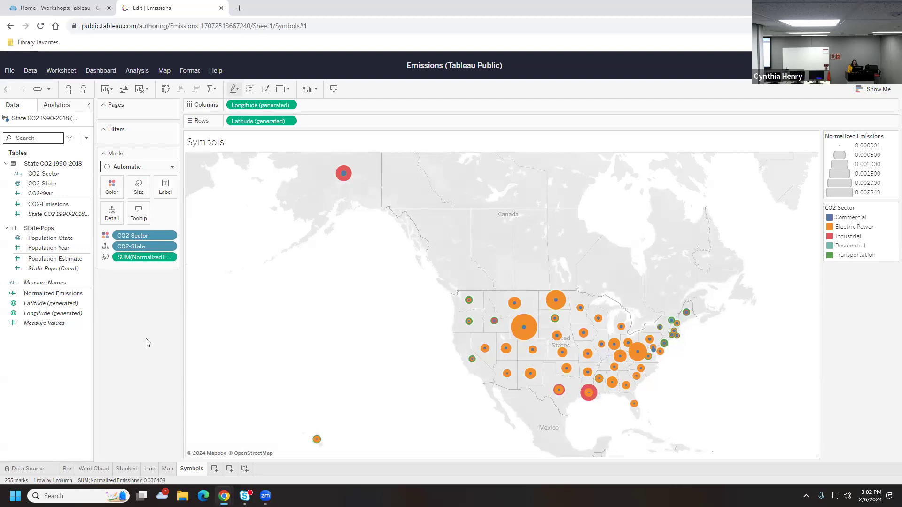
Create a new blank dashboard and set its size to Automatic
left_click(229, 470)
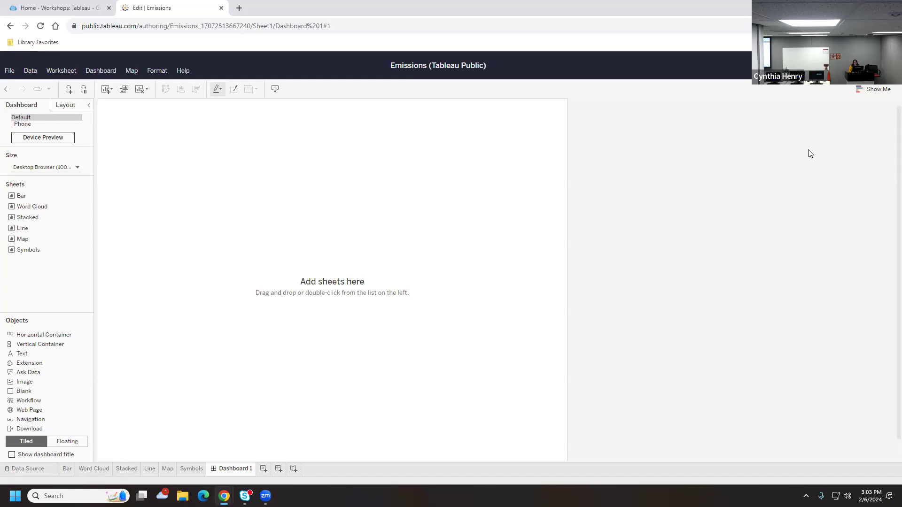
left_click(55, 169)
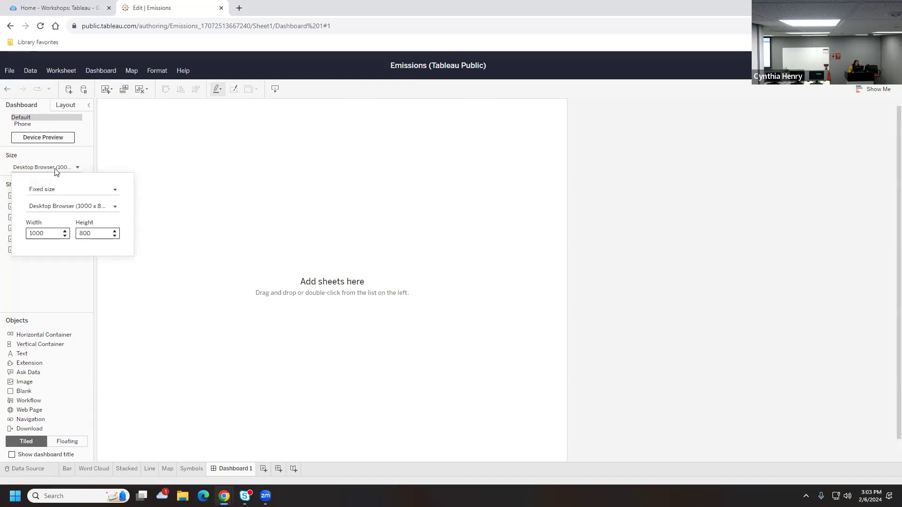
left_click(65, 194)
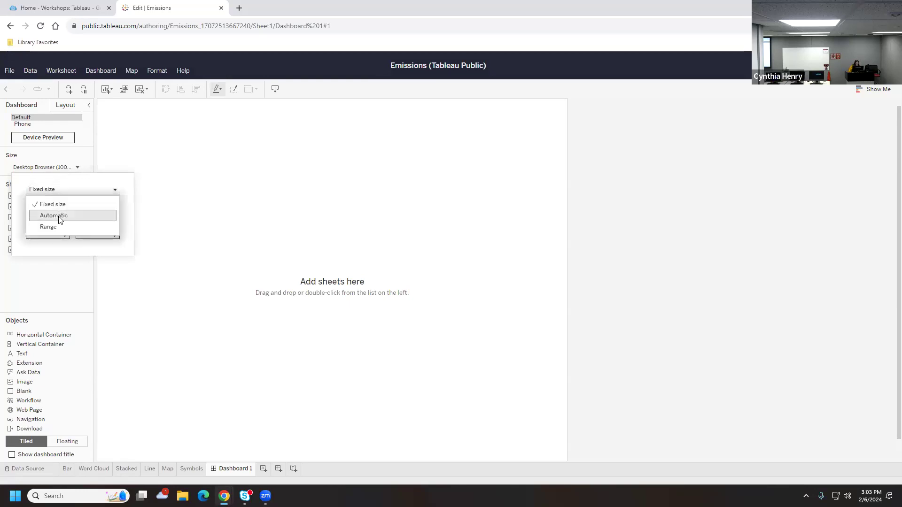
left_click(58, 216)
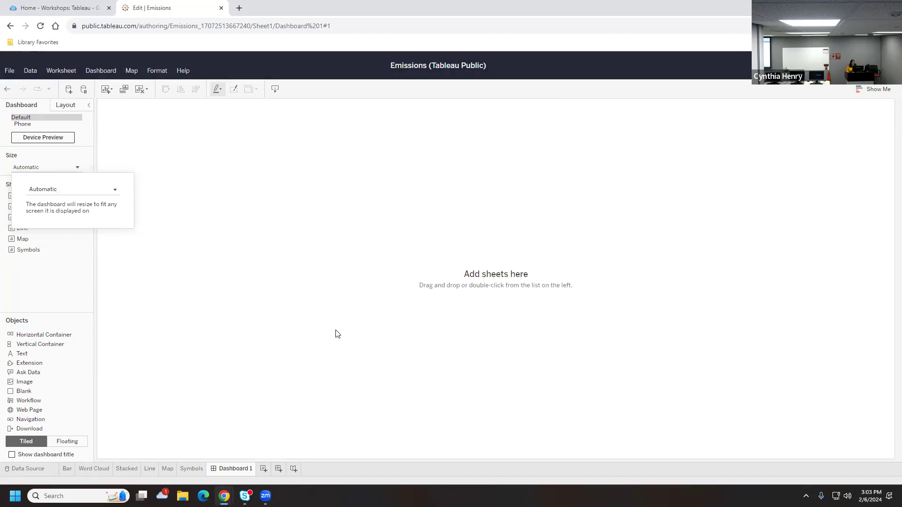
left_click(55, 171)
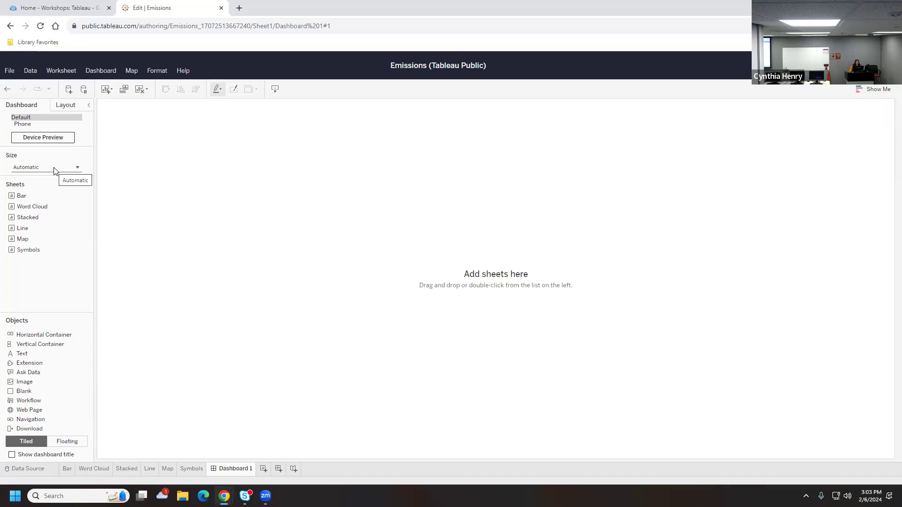
Try the Fixed size presets, then switch the dashboard size back to Automatic
left_click(54, 169)
left_click(50, 192)
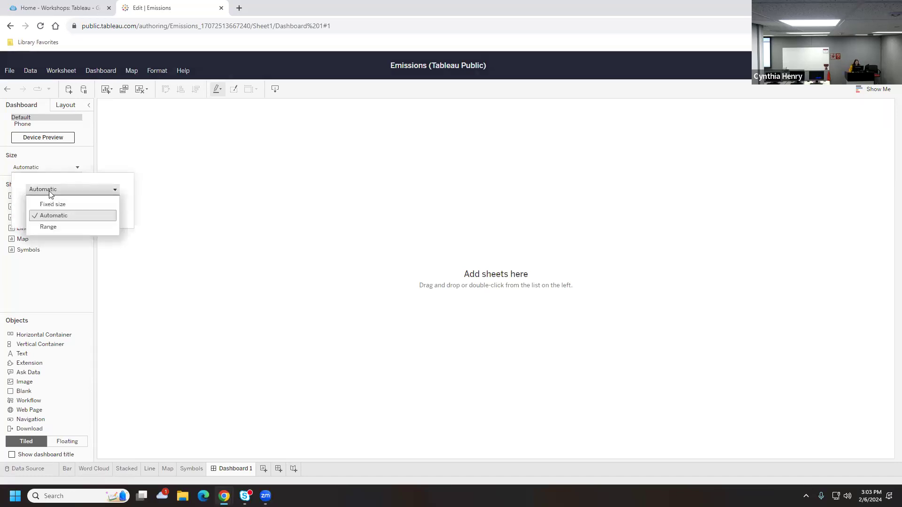
left_click(58, 205)
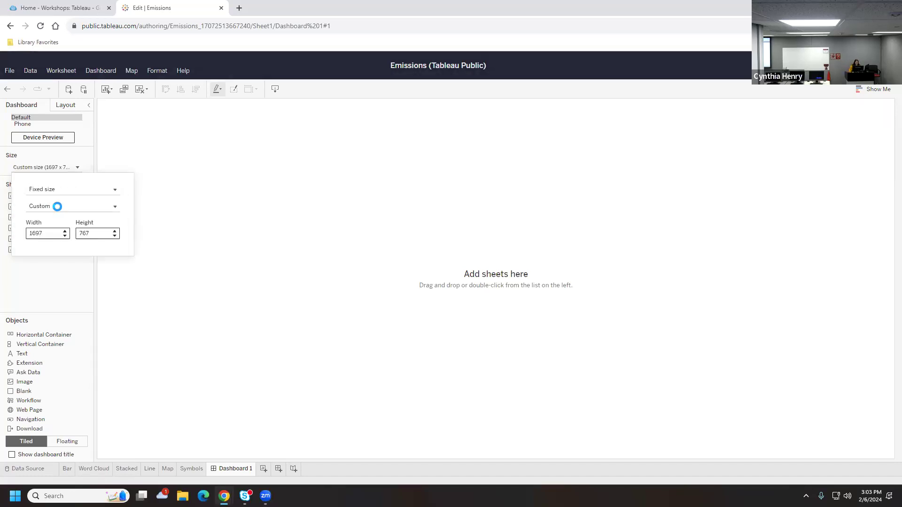
left_click(51, 207)
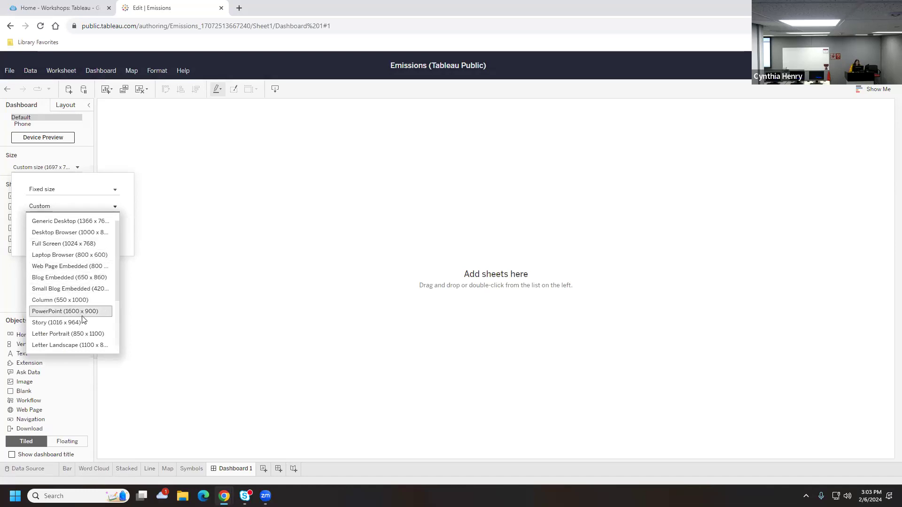
scroll(87, 319, "down", 3)
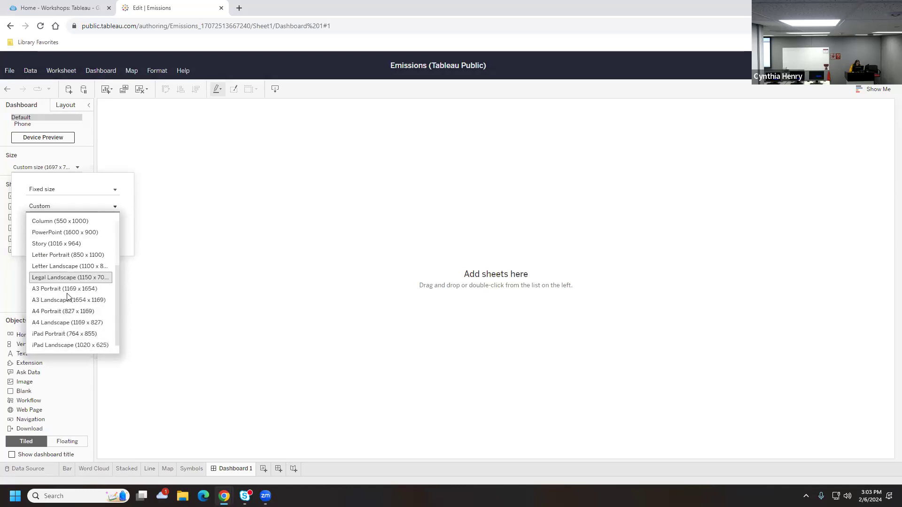
scroll(61, 324, "up", 2)
scroll(60, 324, "up", 1)
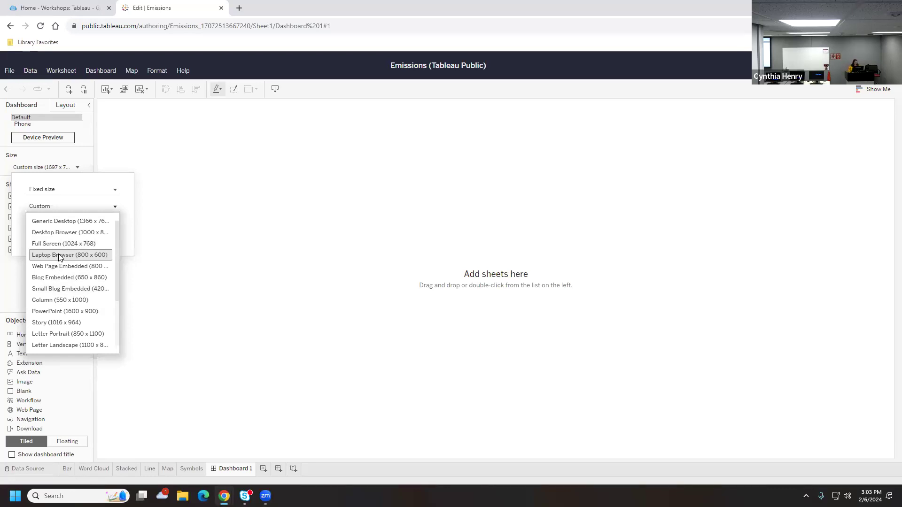
left_click(43, 189)
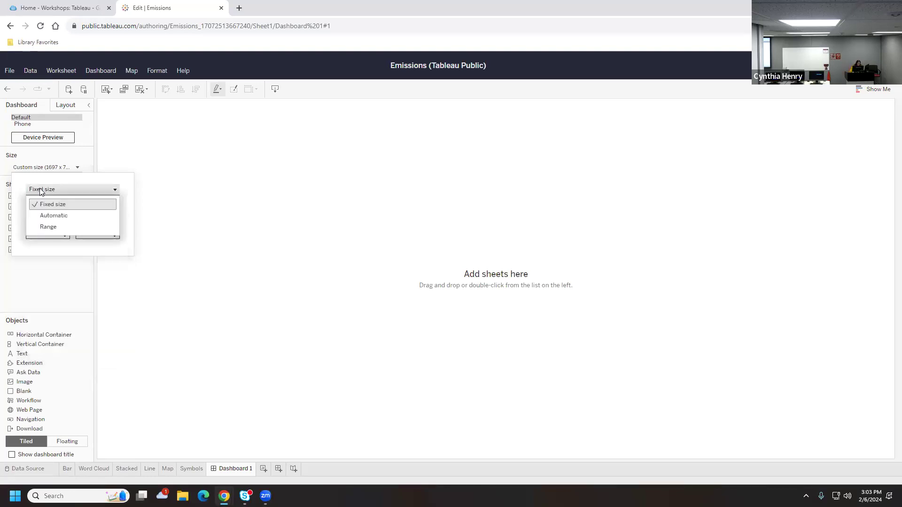
left_click(45, 215)
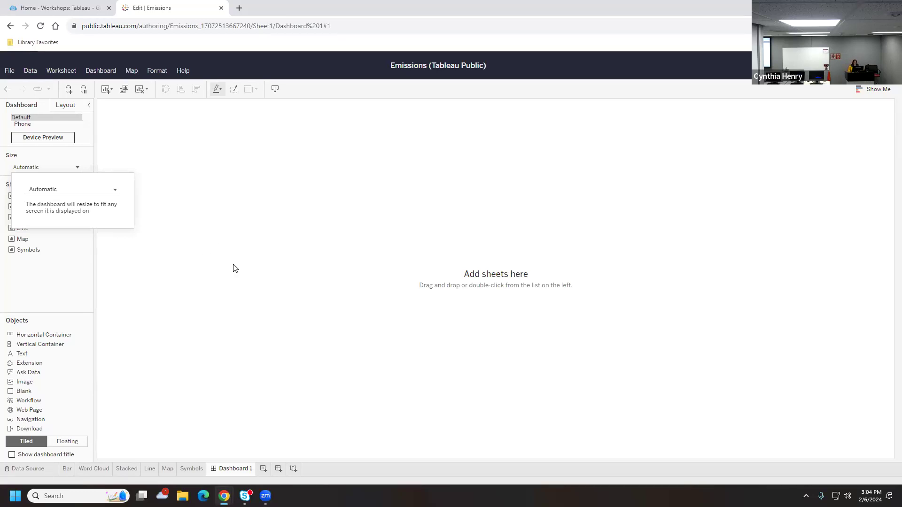
left_click(234, 277)
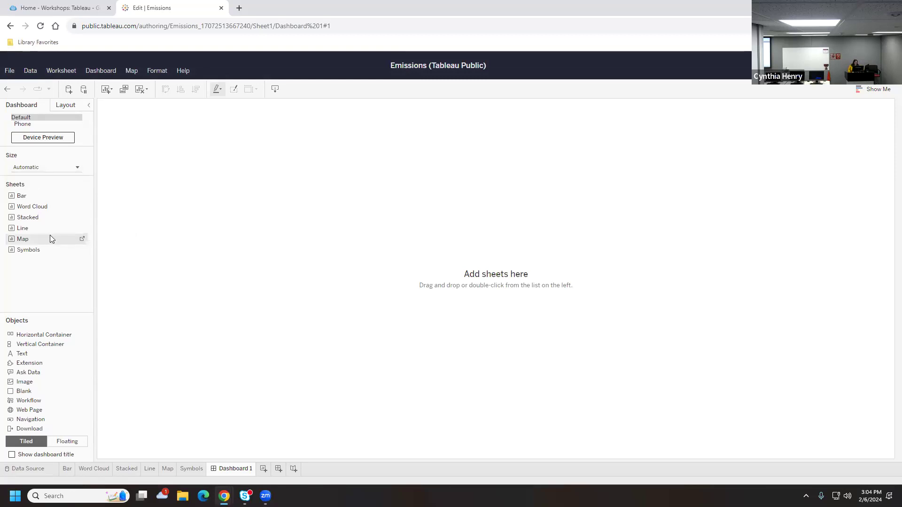
Place the Line chart, the Map below it, and the Stacked chart left of Line
left_click_drag(29, 228, 164, 234)
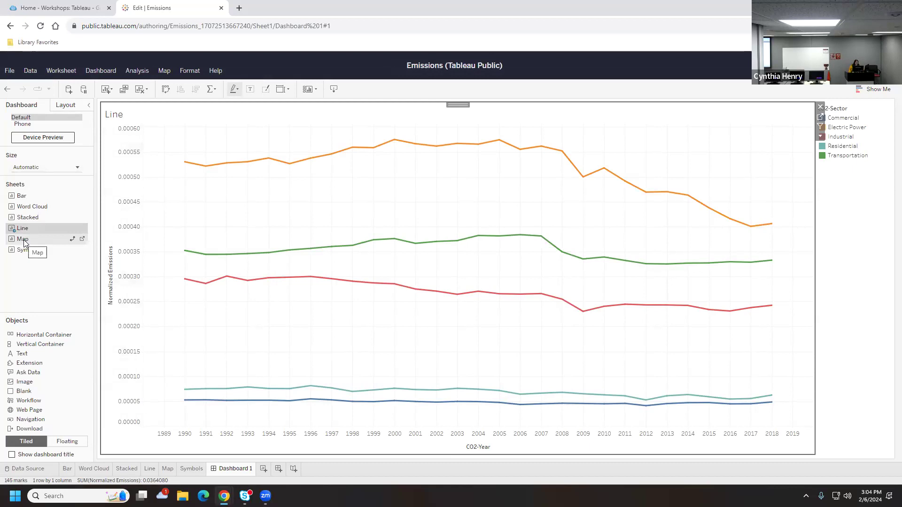
mouse_move(23, 242)
left_mouse_down()
mouse_move(177, 291)
mouse_move(483, 347)
mouse_move(479, 336)
left_mouse_up()
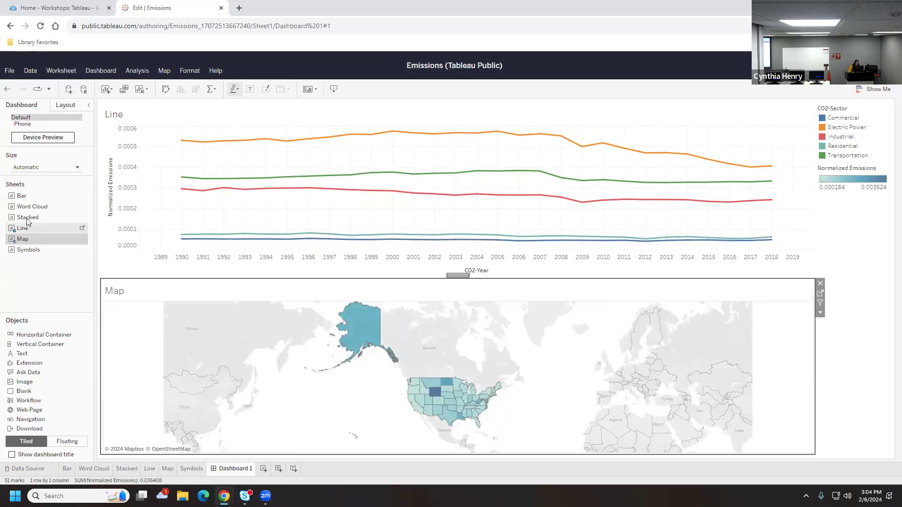
left_click_drag(26, 221, 197, 197)
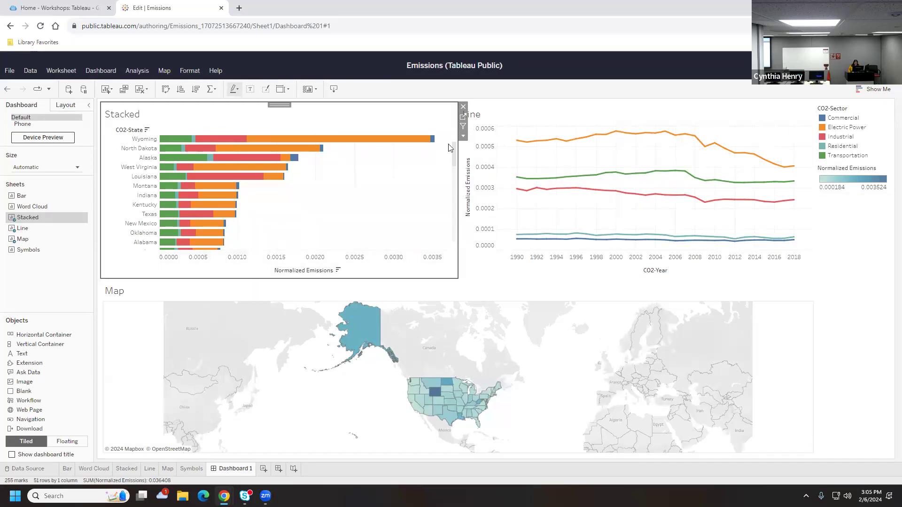
left_click(558, 361)
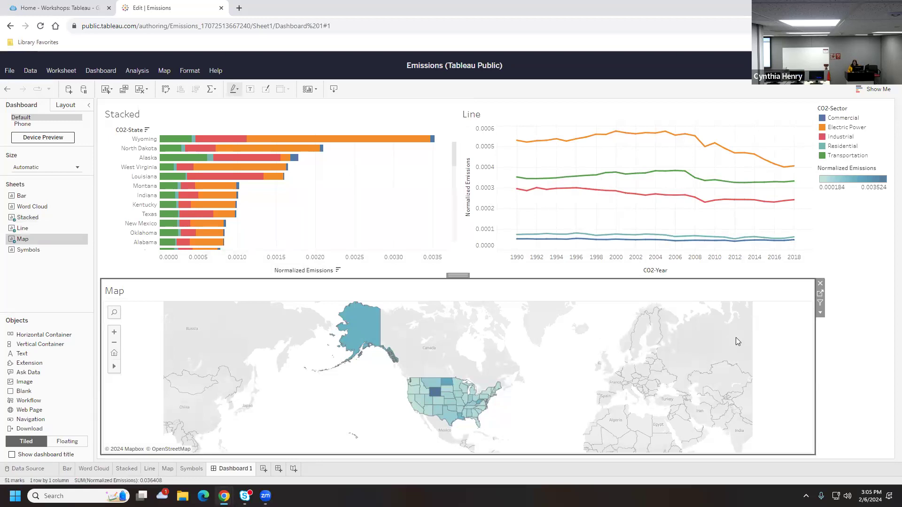
Use the map as a filter and filter the dashboard charts to Texas
left_click(820, 305)
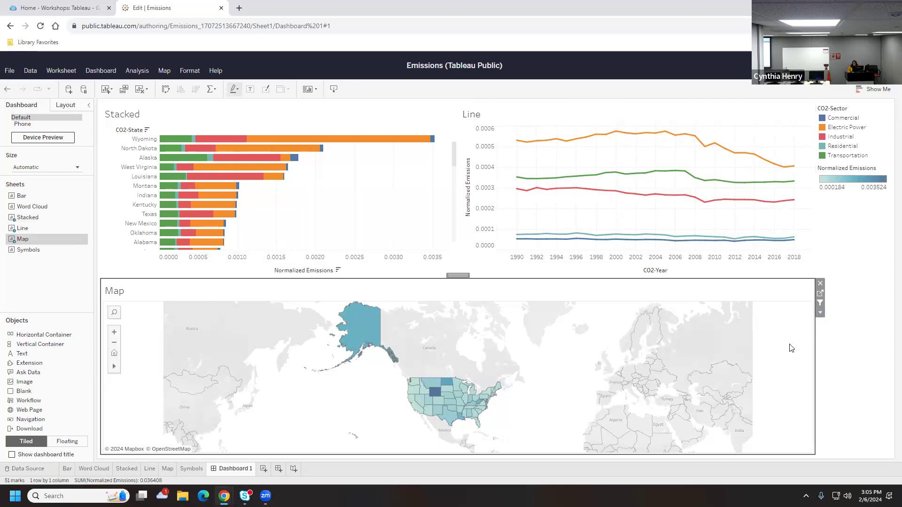
left_click(404, 207)
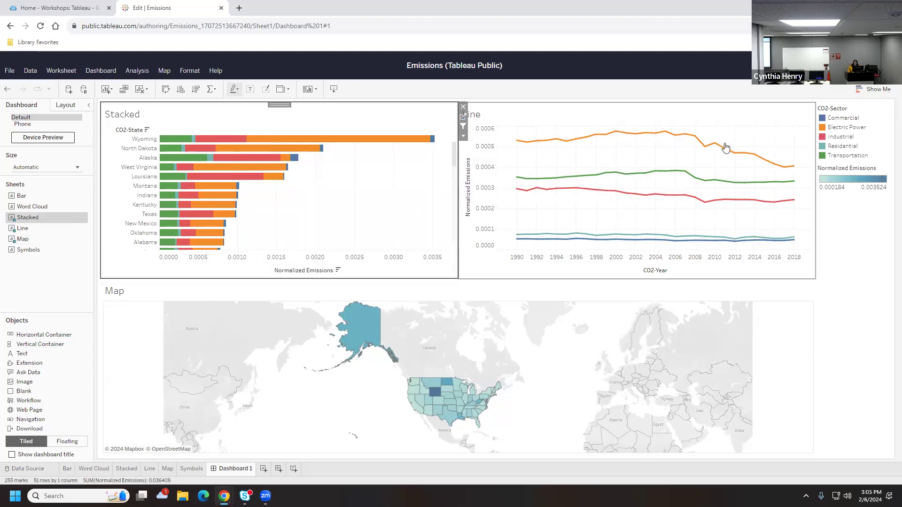
left_click(767, 131)
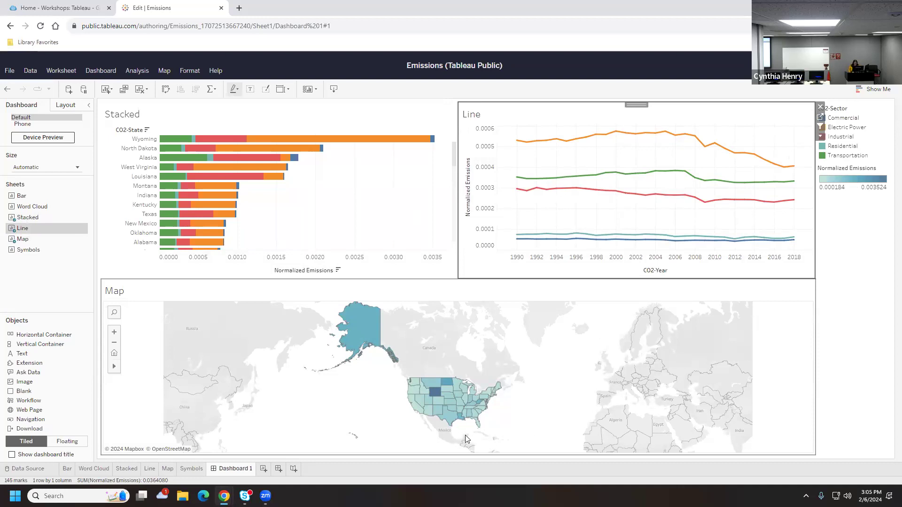
left_click(451, 419)
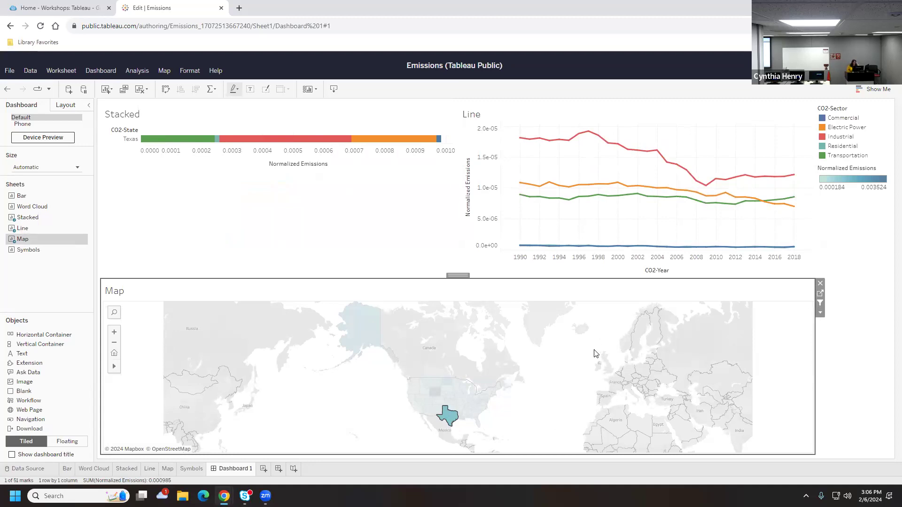
Swap the Stacked chart into the Line chart's position on the dashboard
left_click(303, 224)
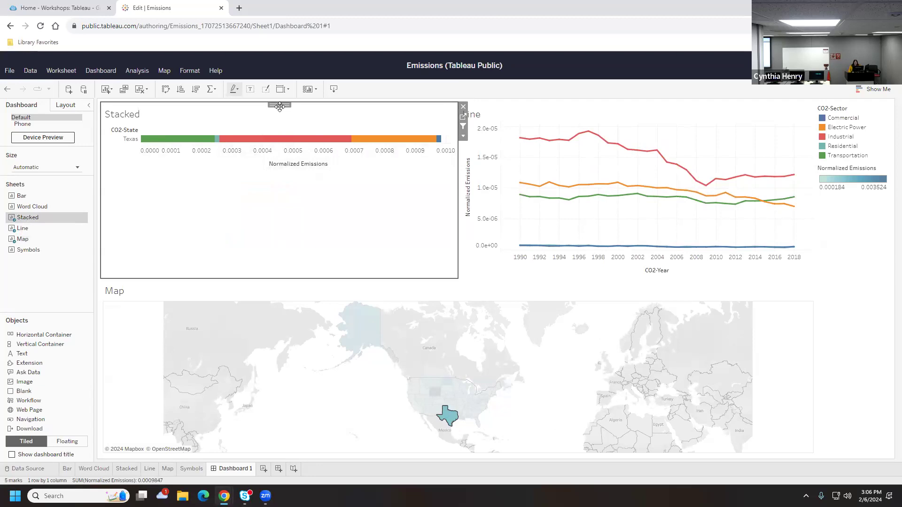
left_click_drag(280, 107, 686, 209)
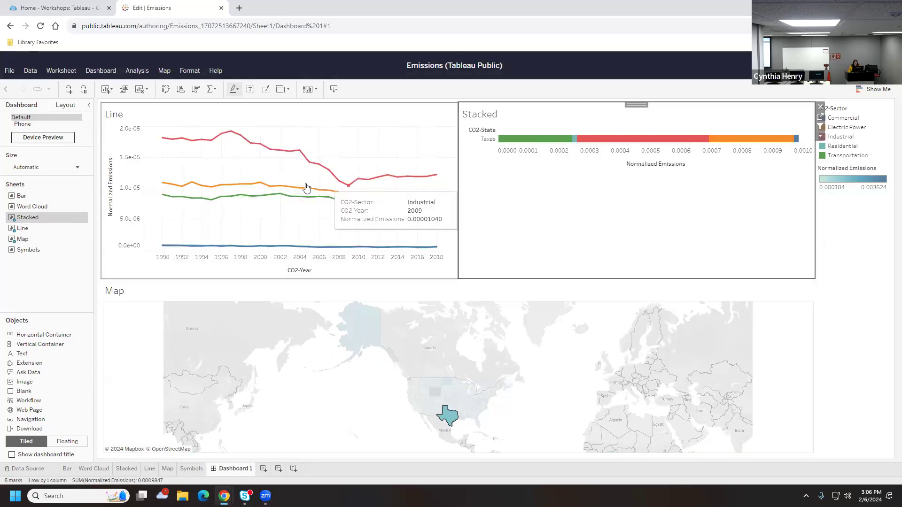
left_click(433, 357)
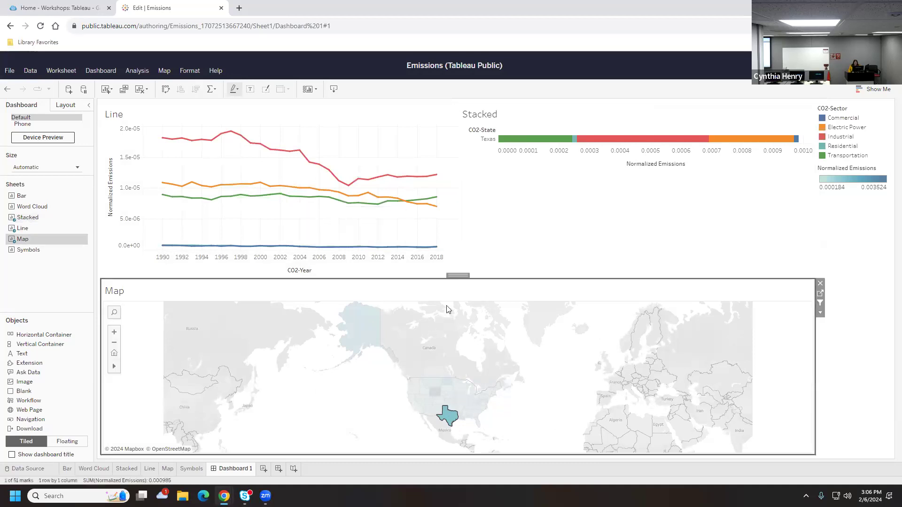
Undo the map move and chart swap, restoring Stacked to the left of Line
left_click_drag(441, 291, 410, 359)
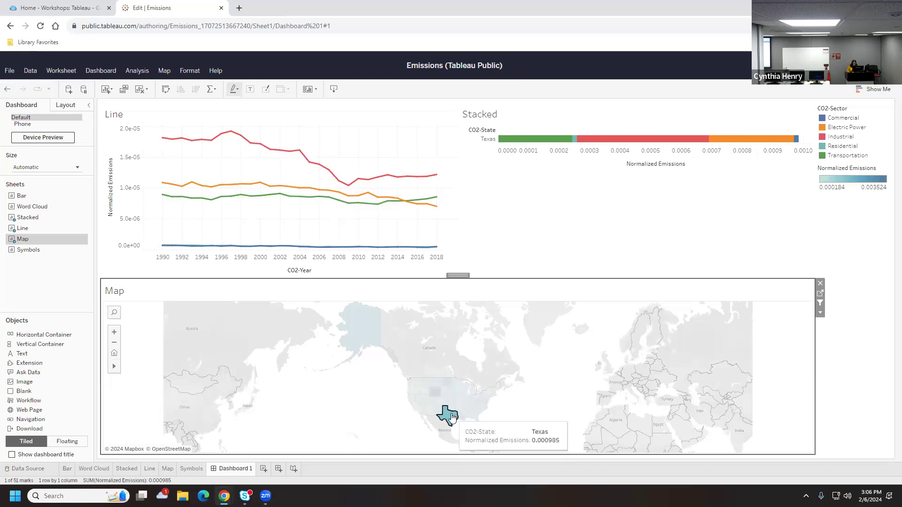
left_click(7, 87)
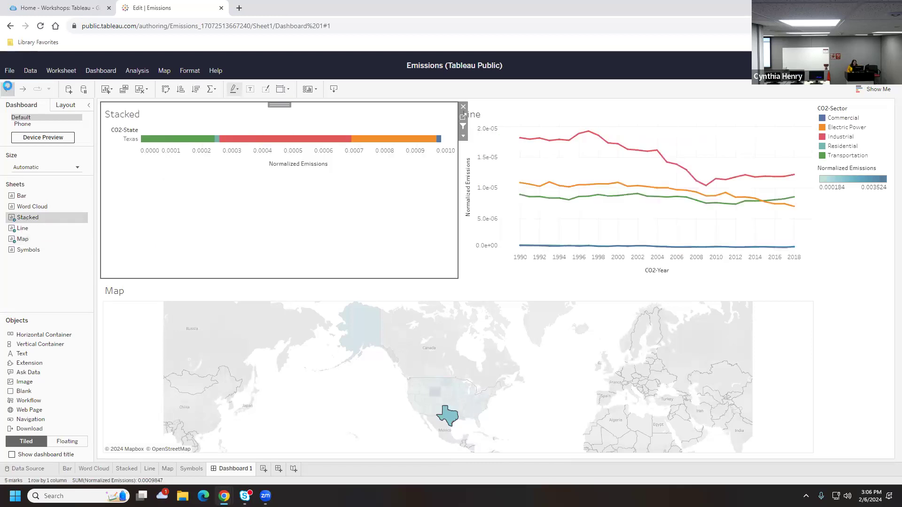
left_click(7, 87)
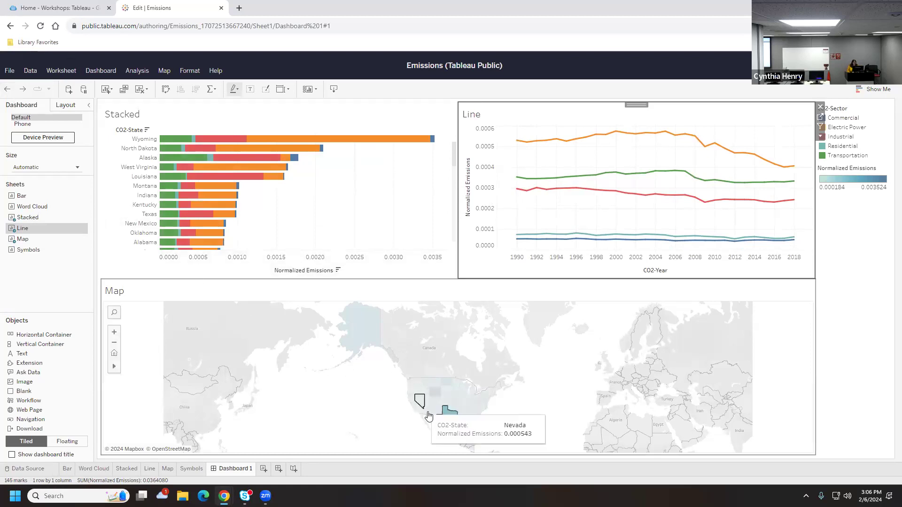
Clear the Texas selection and set both the map and Stacked chart as filters
left_click(447, 415)
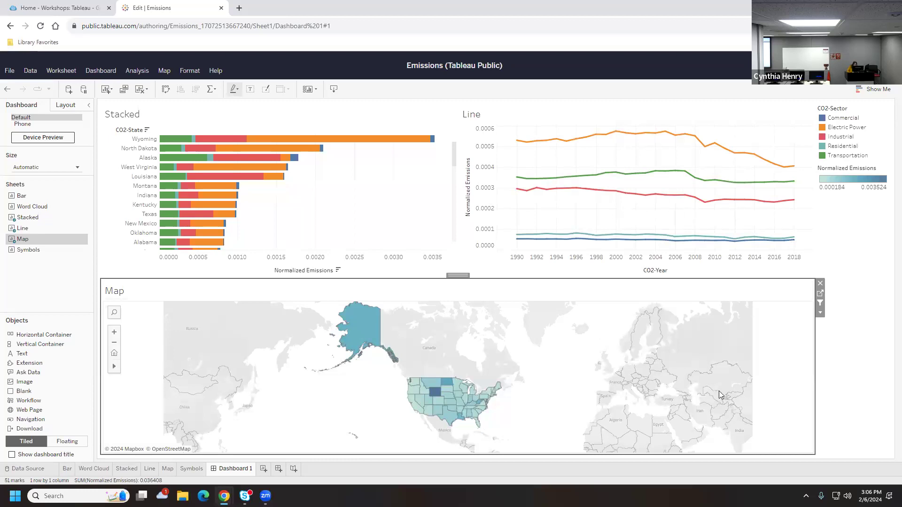
left_click(821, 303)
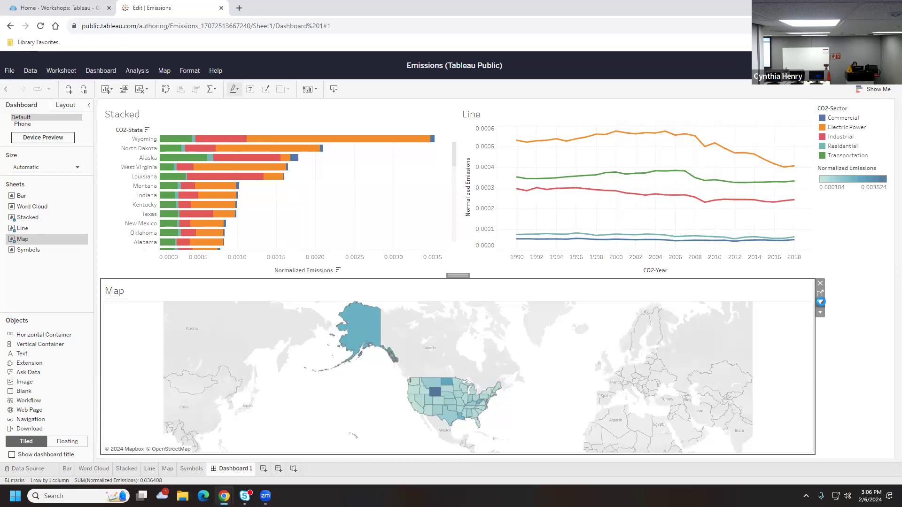
left_click(821, 303)
left_click(373, 180)
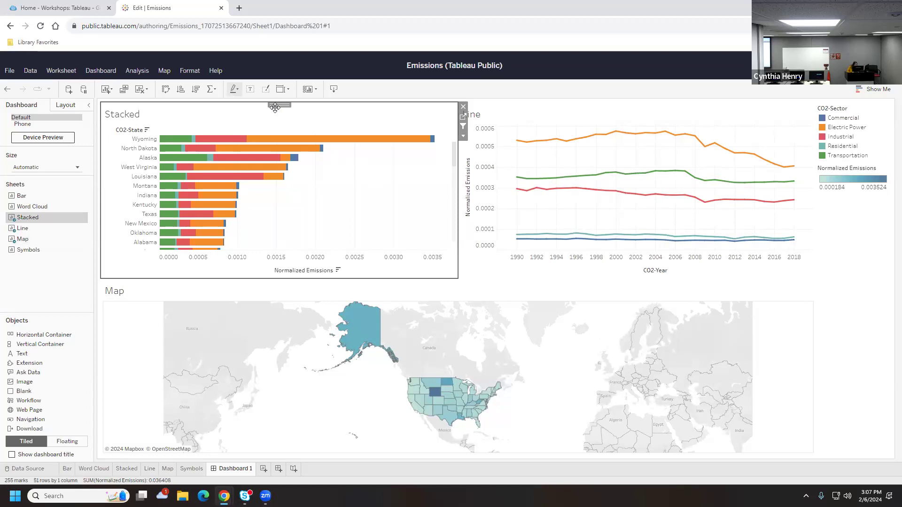
left_click(462, 126)
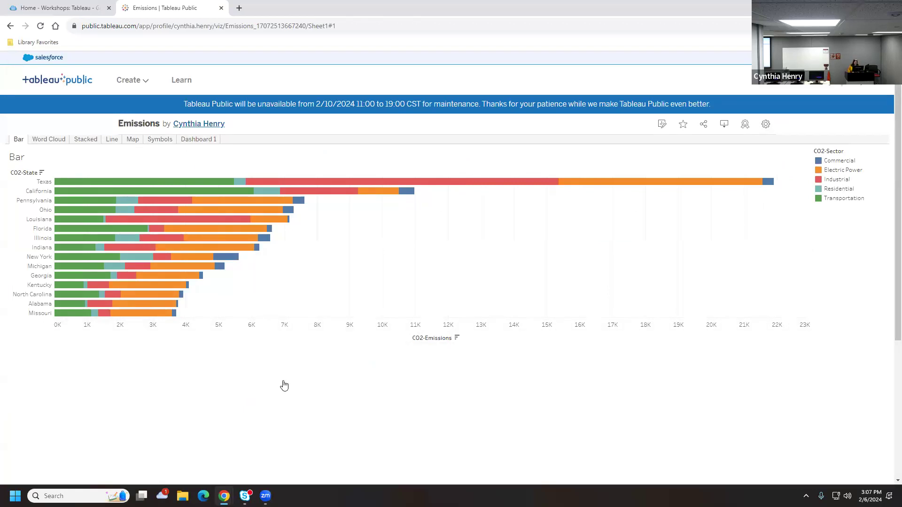
View the published Word Cloud, Stacked, Line and Dashboard 1 sheets in turn
left_click(48, 139)
left_click(85, 139)
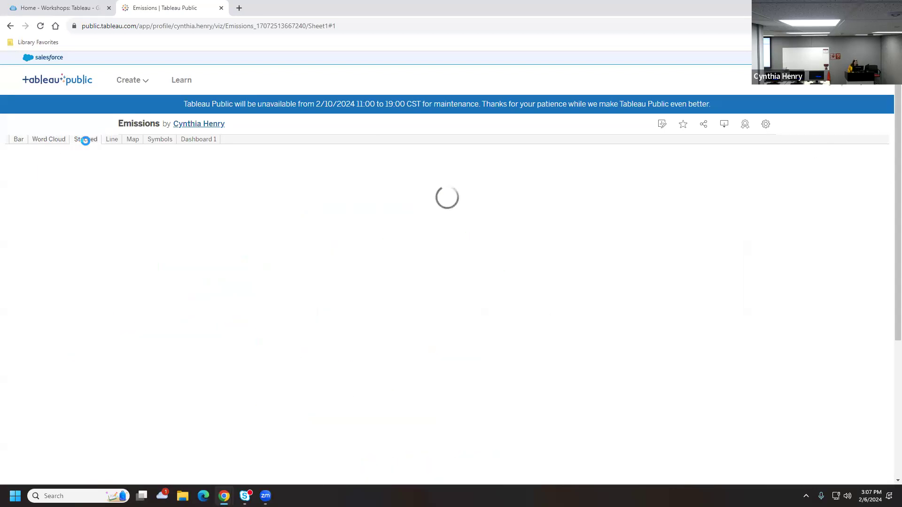
left_click(116, 140)
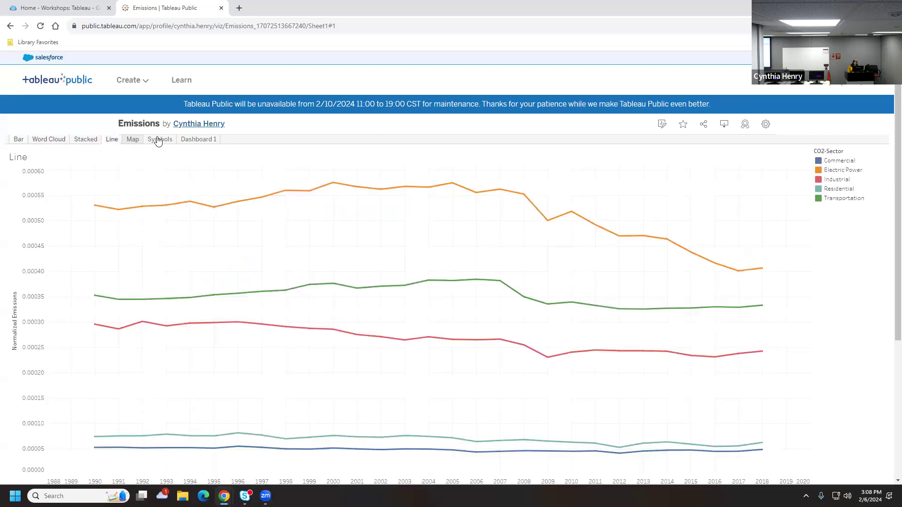
left_click(199, 140)
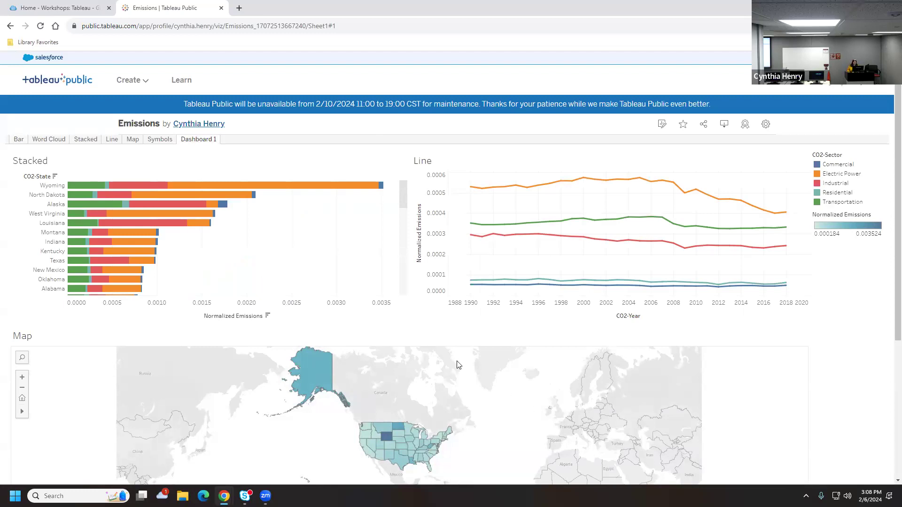
Filter the dashboard's stacked and line charts to Alaska via the map
mouse_move(311, 374)
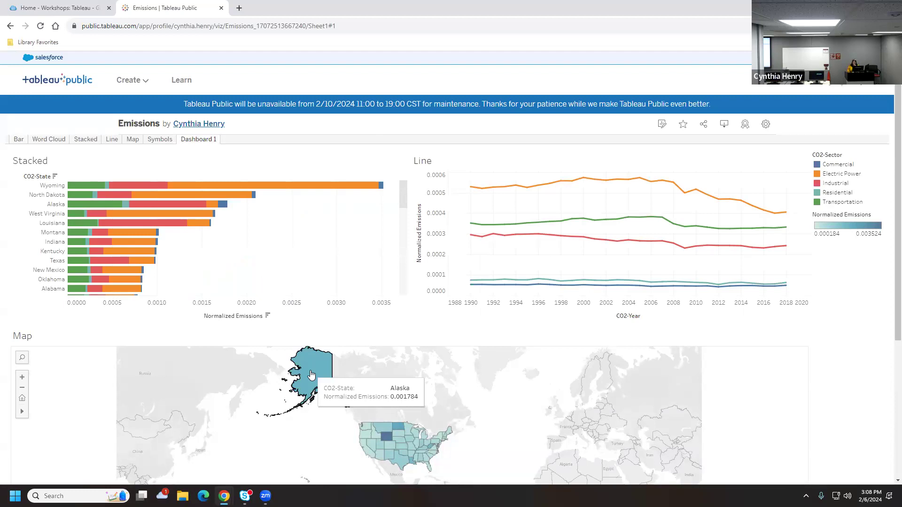
left_click(311, 375)
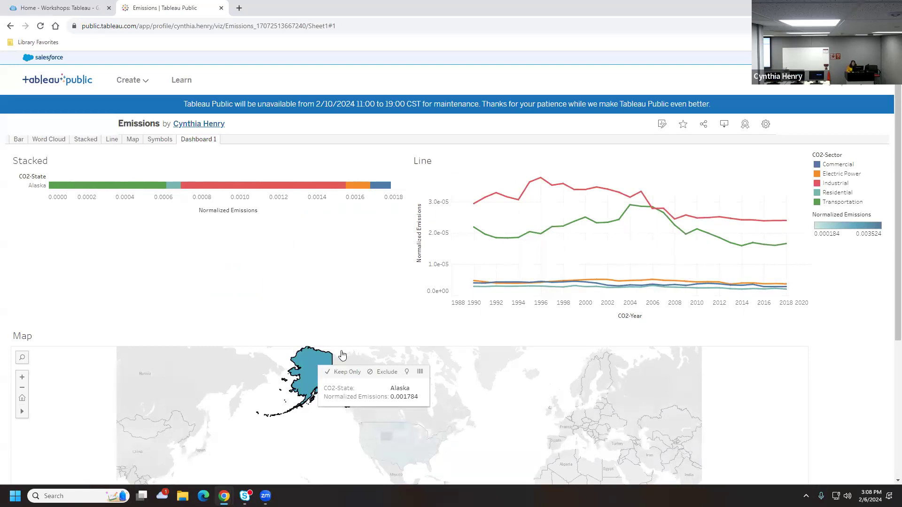
left_click_drag(897, 237, 897, 379)
Undo the Alaska filter so all states show, then scroll down to Details
left_click(760, 318)
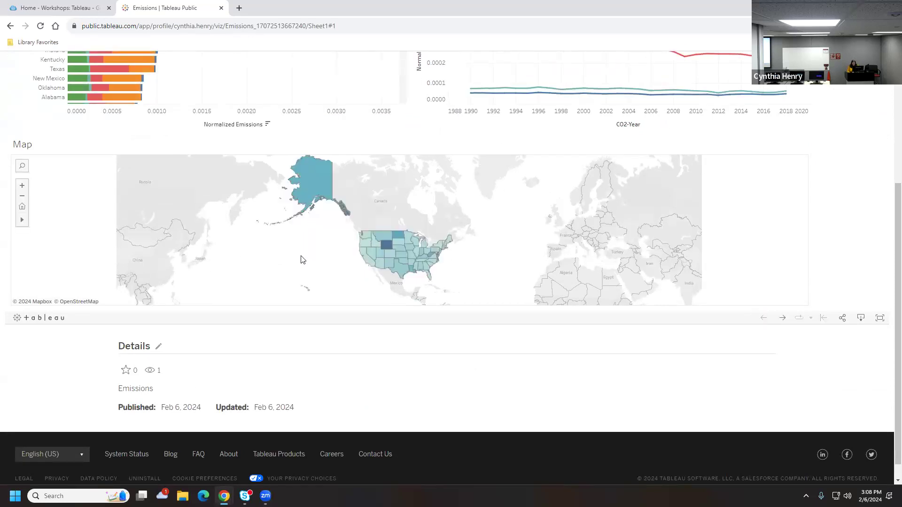
scroll(631, 286, "up", 1)
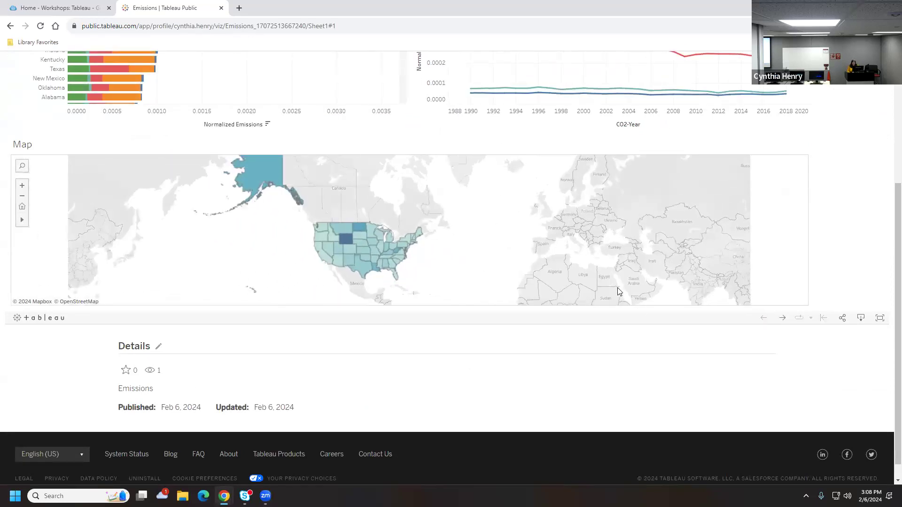
scroll(889, 245, "up", 3)
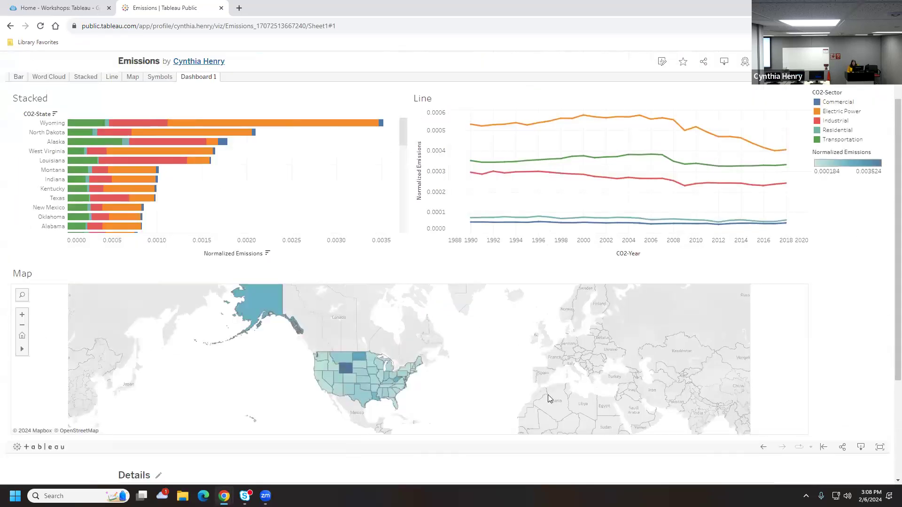
scroll(548, 385, "down", 1)
scroll(548, 384, "up", 1)
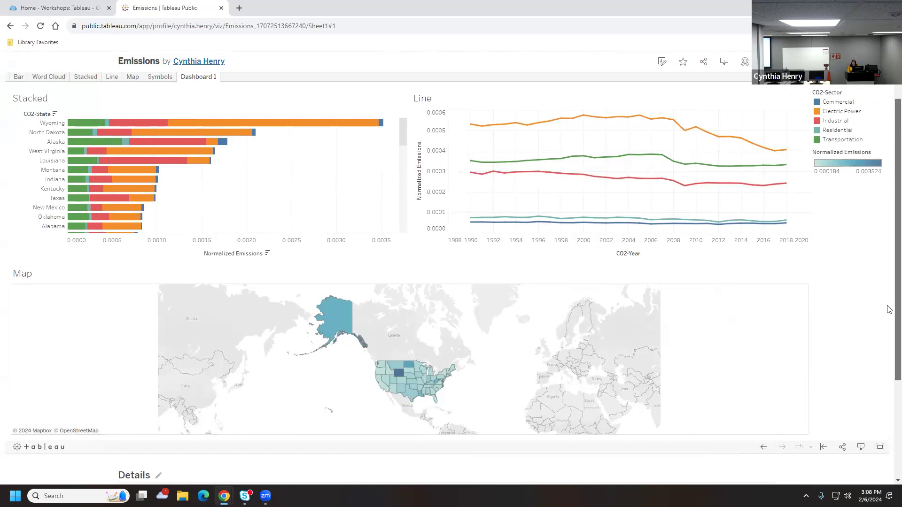
scroll(867, 249, "up", 2)
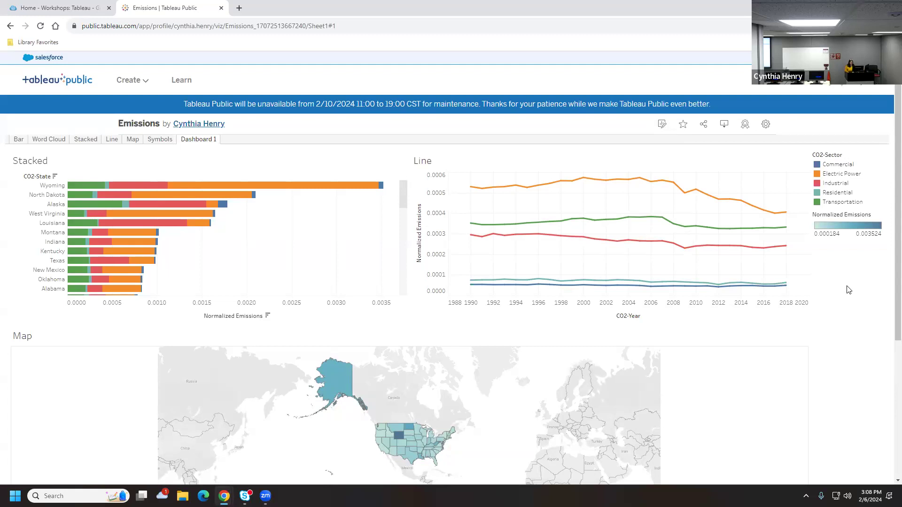
scroll(690, 197, "down", 1)
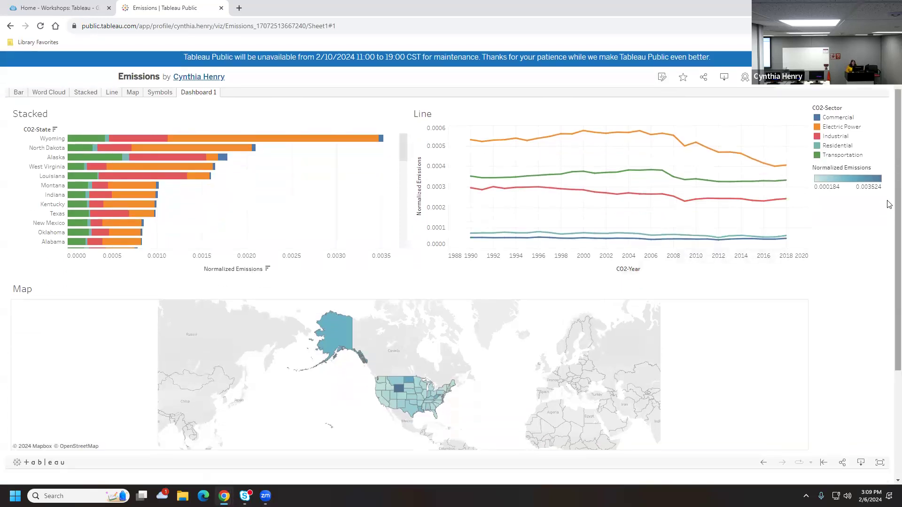
scroll(883, 263, "down", 4)
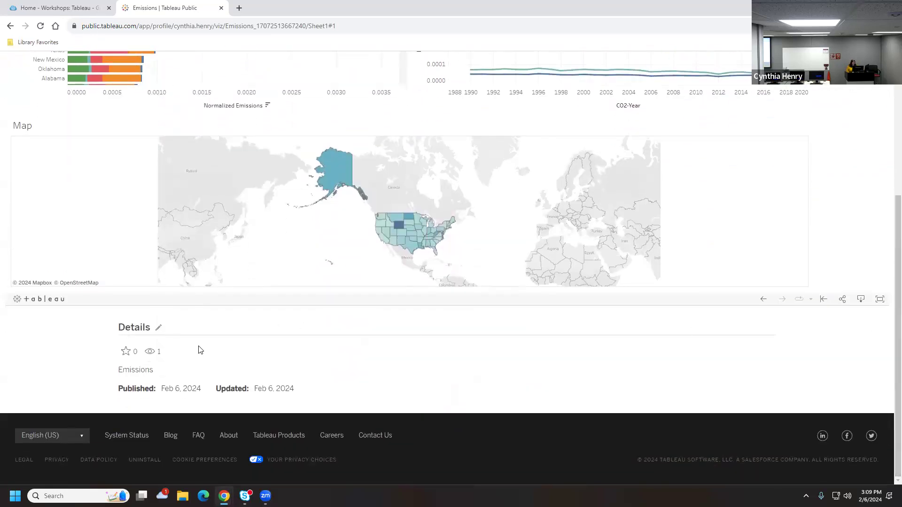
In Edit Details, append 'Spring 2024' to the Emissions viz title
left_click(159, 327)
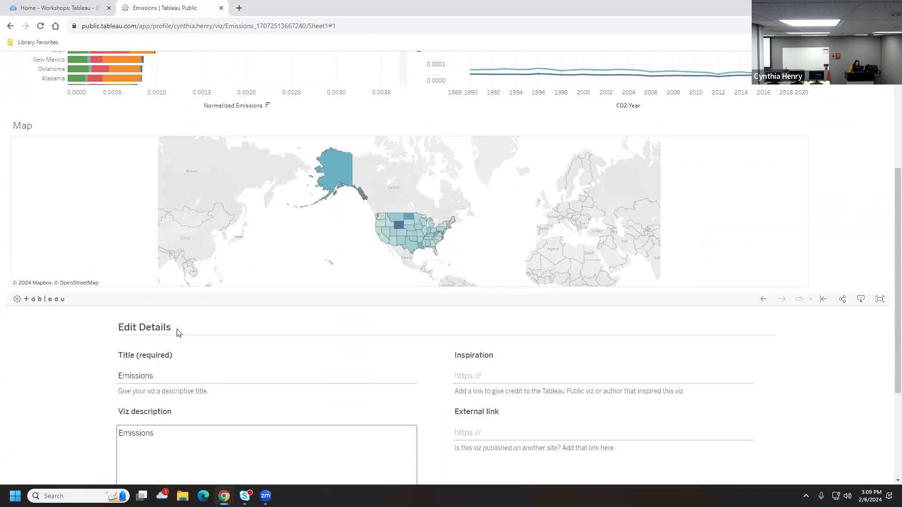
left_click(171, 373)
type("Spring 2024")
left_click(176, 459)
left_click(214, 455)
scroll(226, 439, "down", 1)
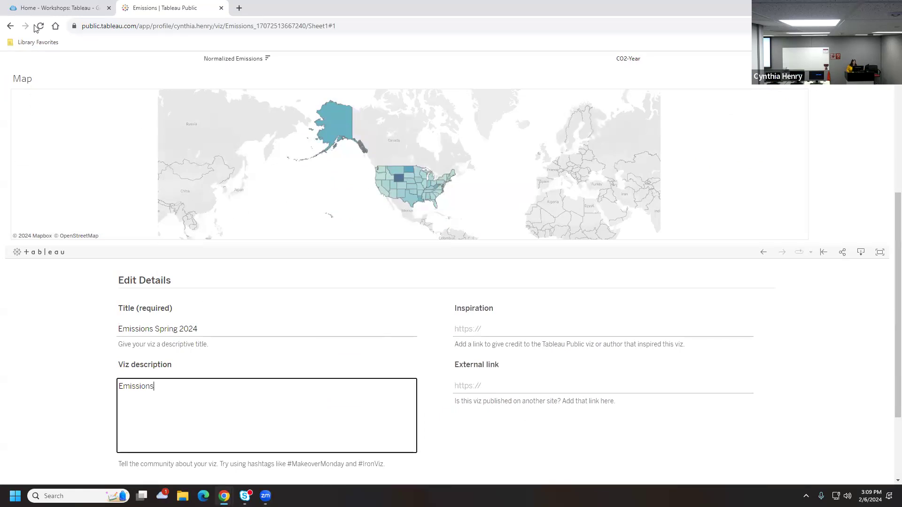
left_click(39, 10)
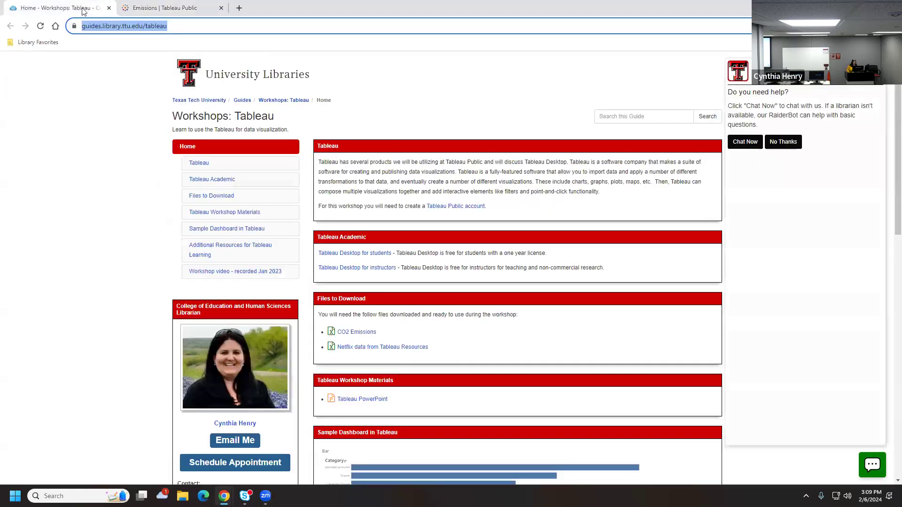
left_click(132, 10)
left_click(480, 386)
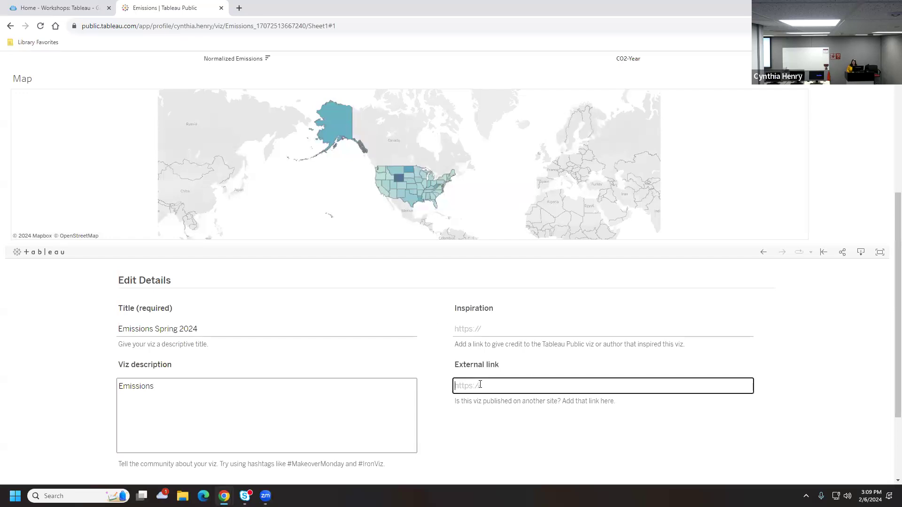
left_click(79, 10)
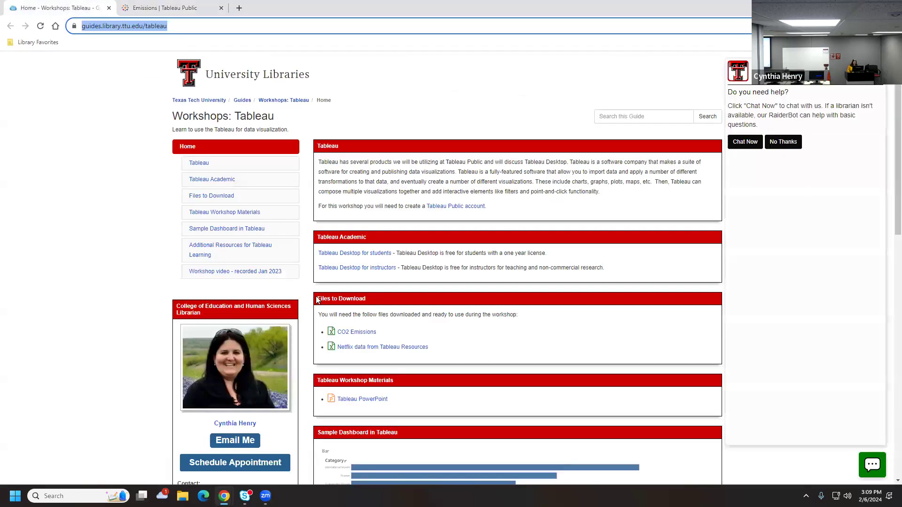
scroll(317, 300, "down", 6)
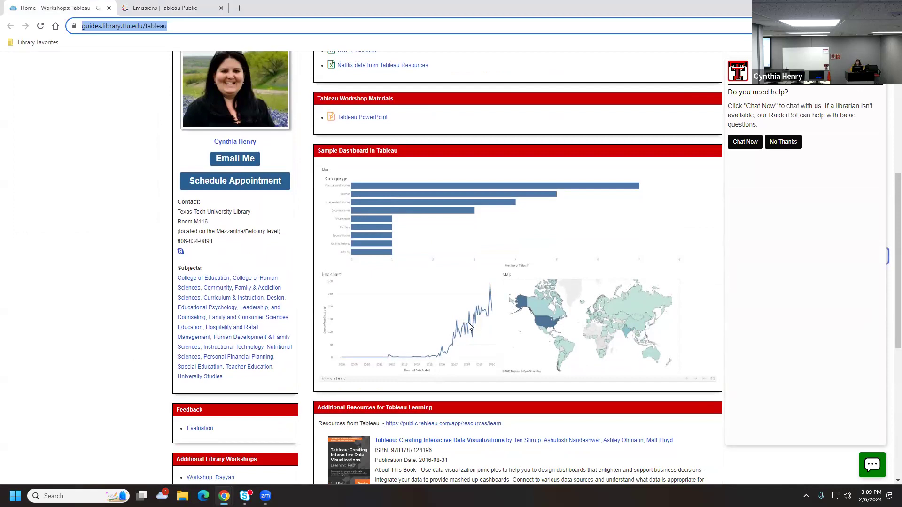
left_click(173, 5)
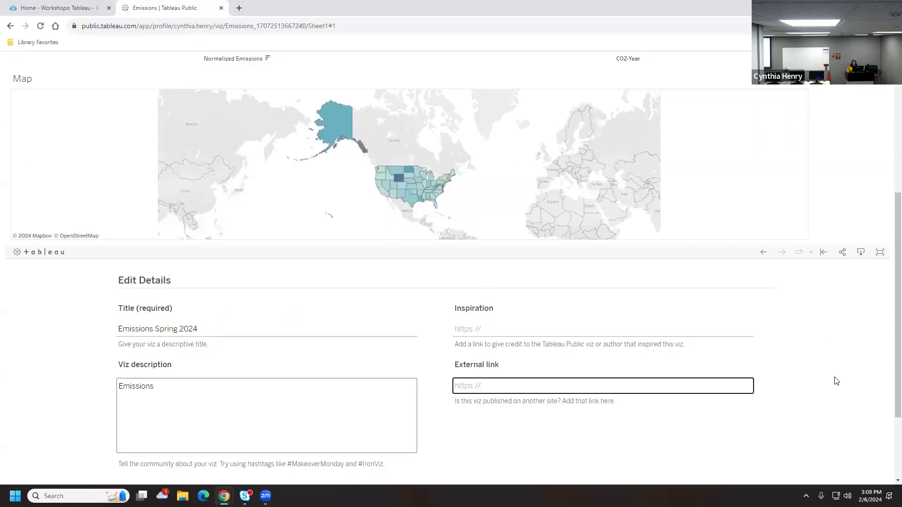
Save the edited viz details with Save Changes
scroll(761, 409, "down", 2)
left_click(760, 408)
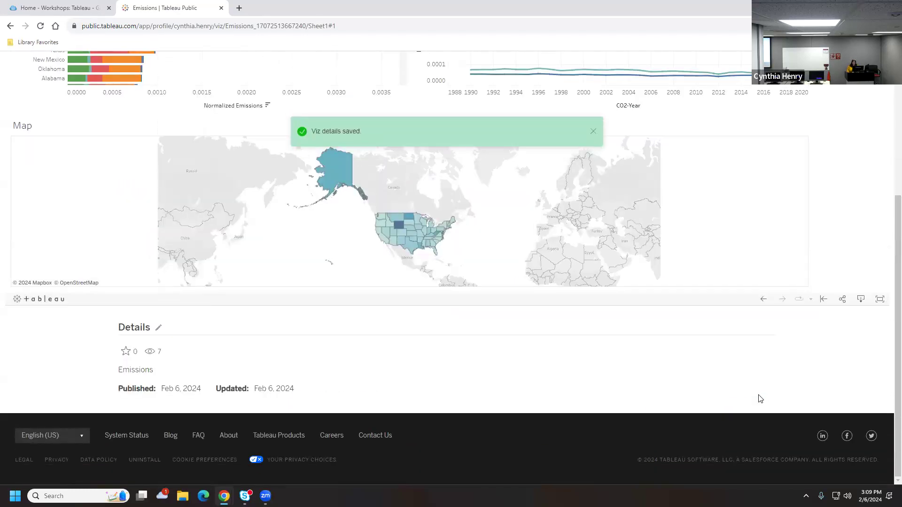
scroll(610, 369, "up", 4)
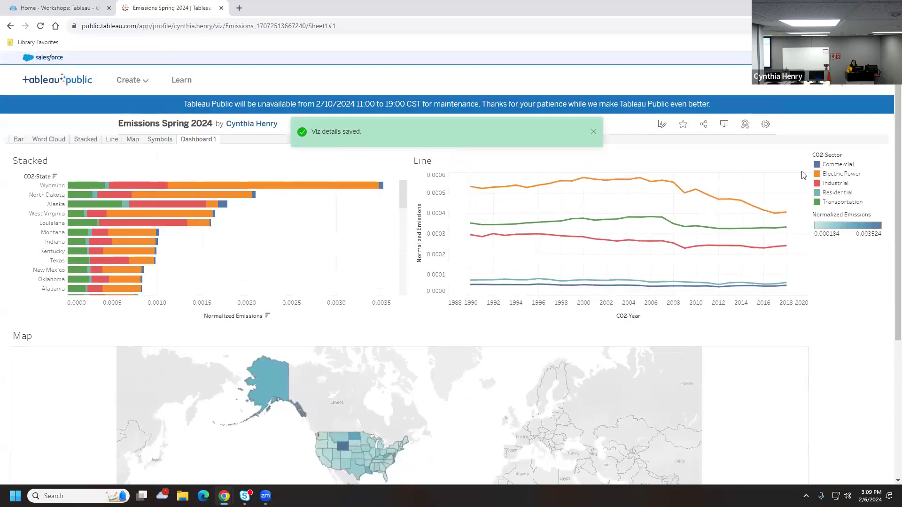
left_click(766, 125)
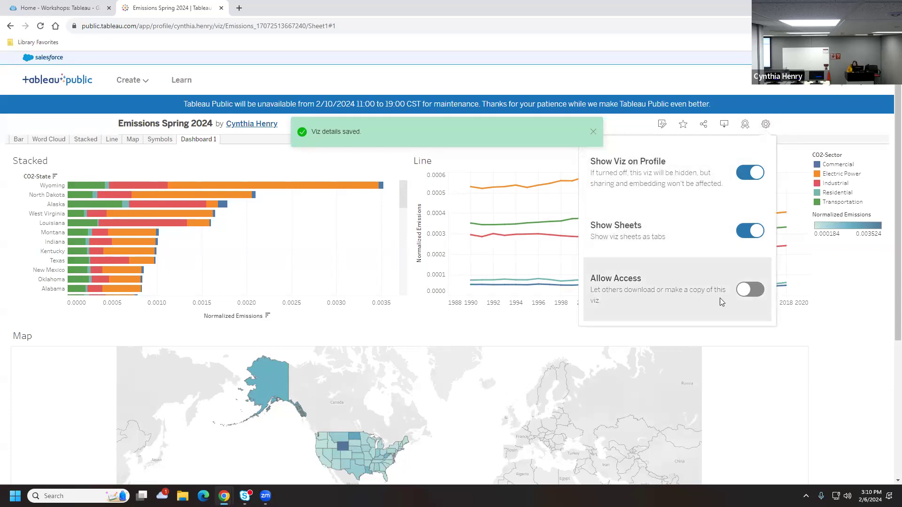
left_click(747, 291)
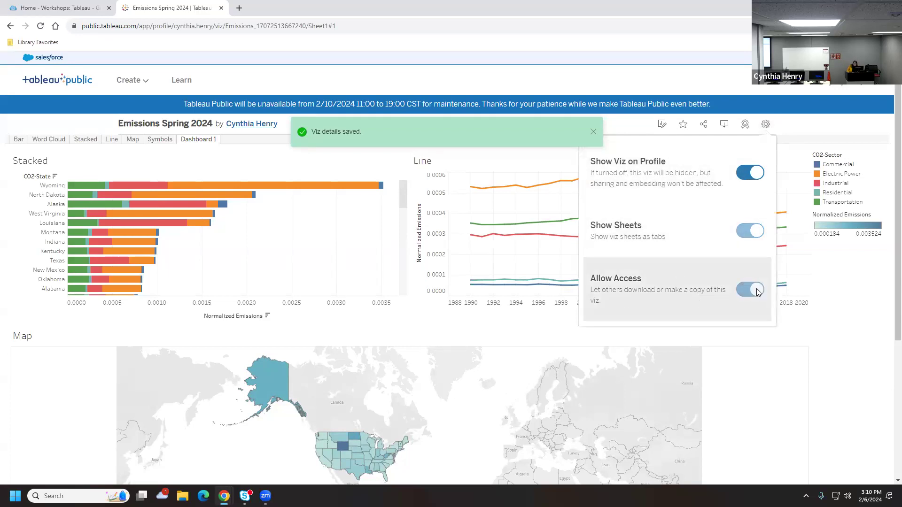
left_click(756, 291)
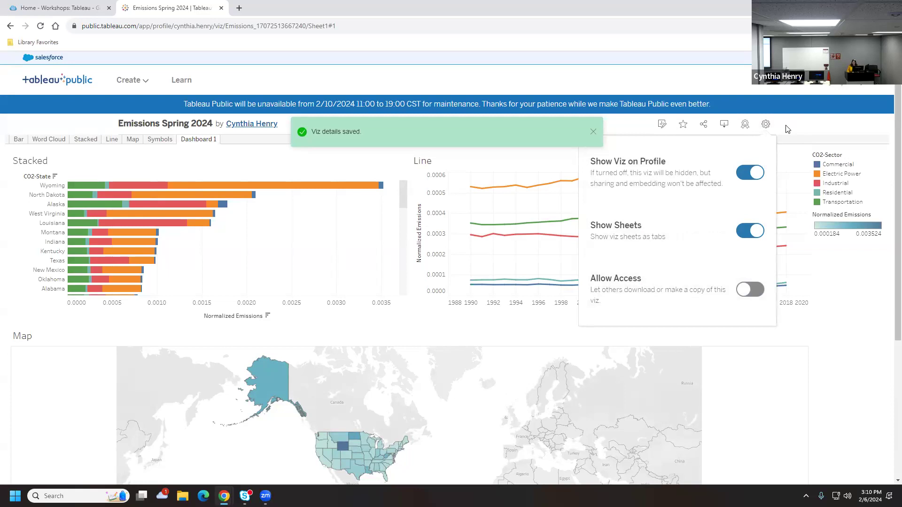
left_click(766, 124)
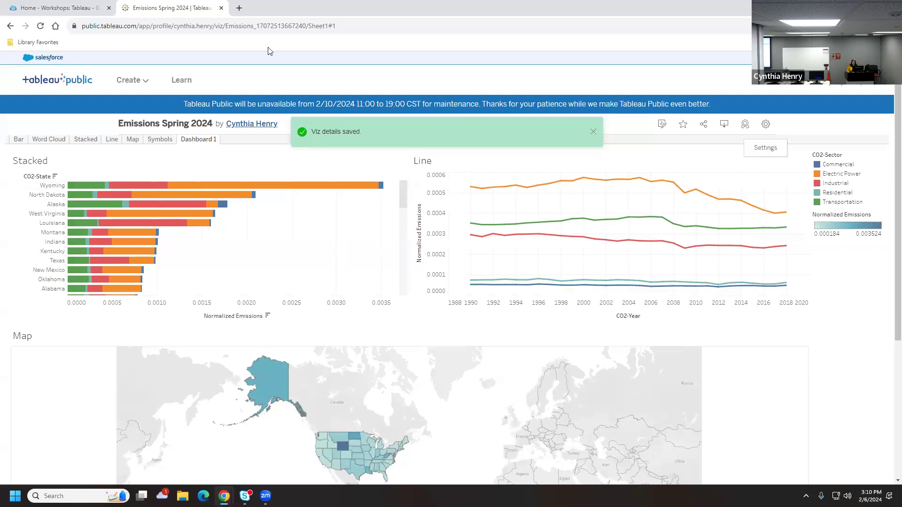
Open My Profile from the avatar menu and scroll to the Vizzes gallery
left_click(832, 81)
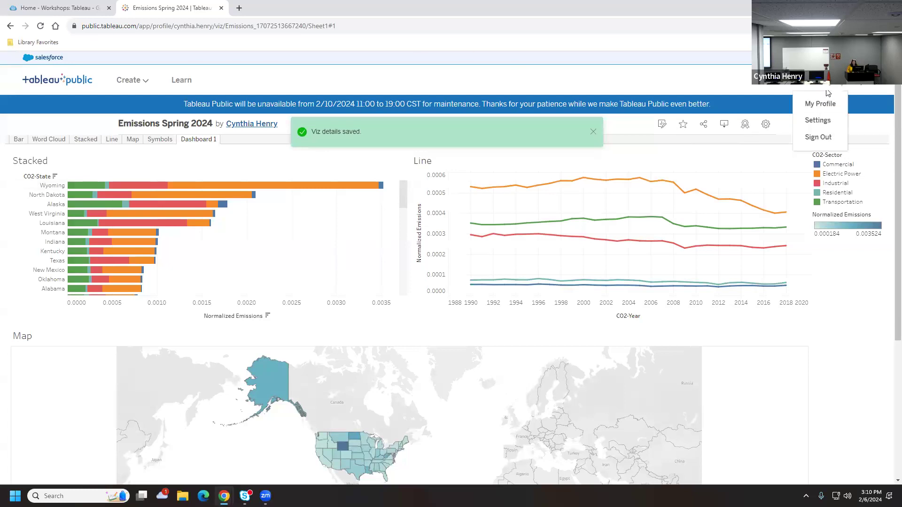
left_click(820, 105)
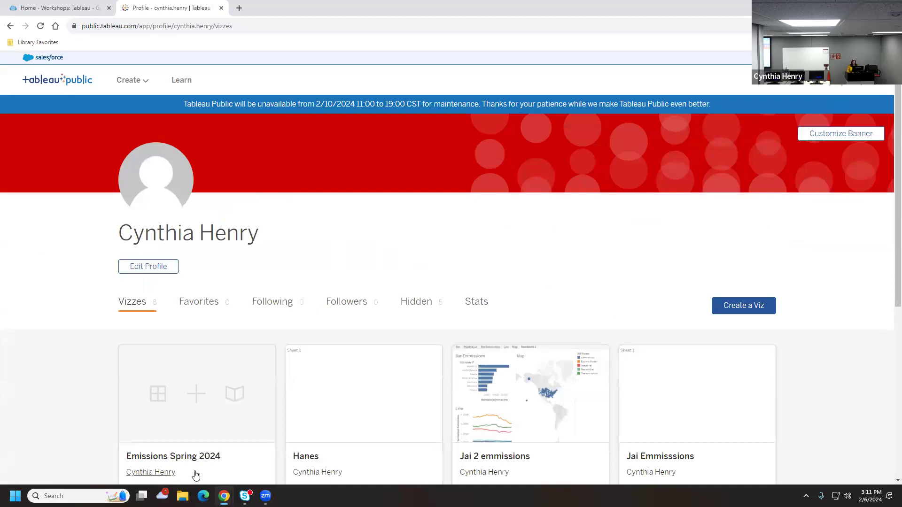
scroll(211, 451, "down", 1)
scroll(217, 442, "down", 1)
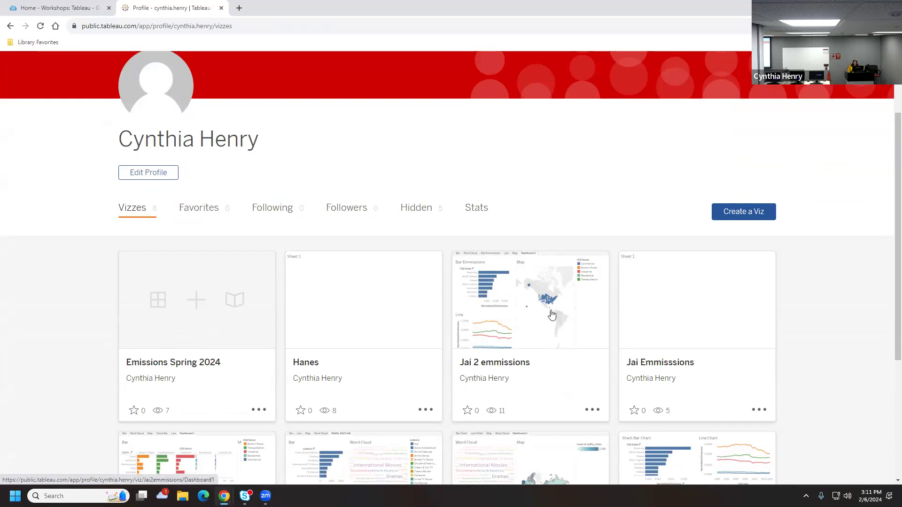
scroll(543, 411, "down", 1)
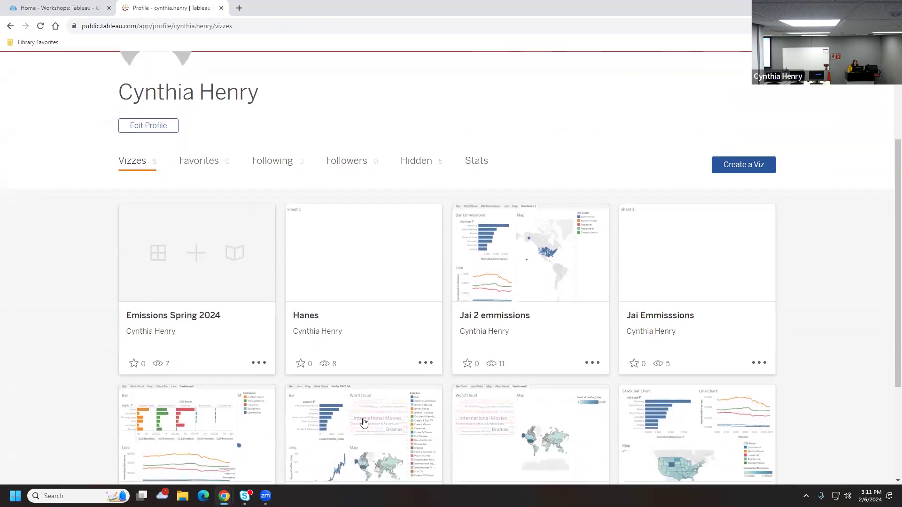
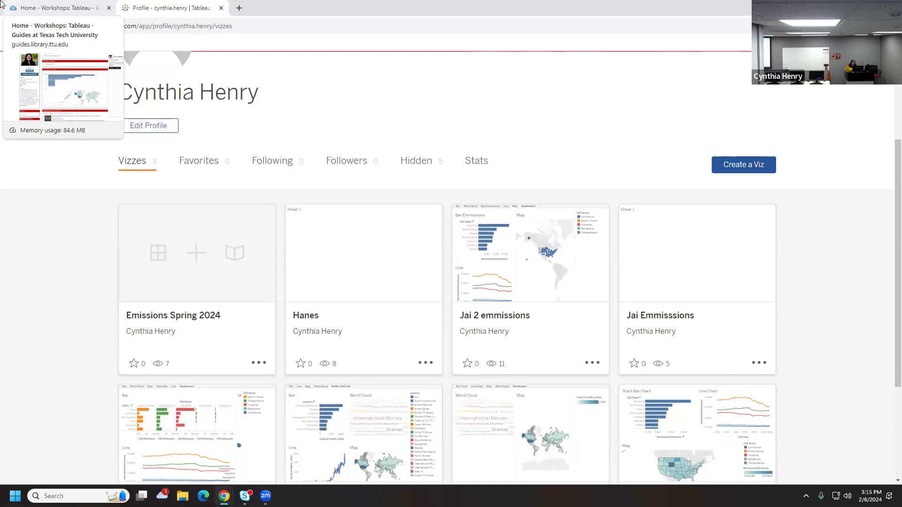
Start a new workbook and upload netflix_titles (1).xlsx from recent downloads as its data source
left_click(745, 167)
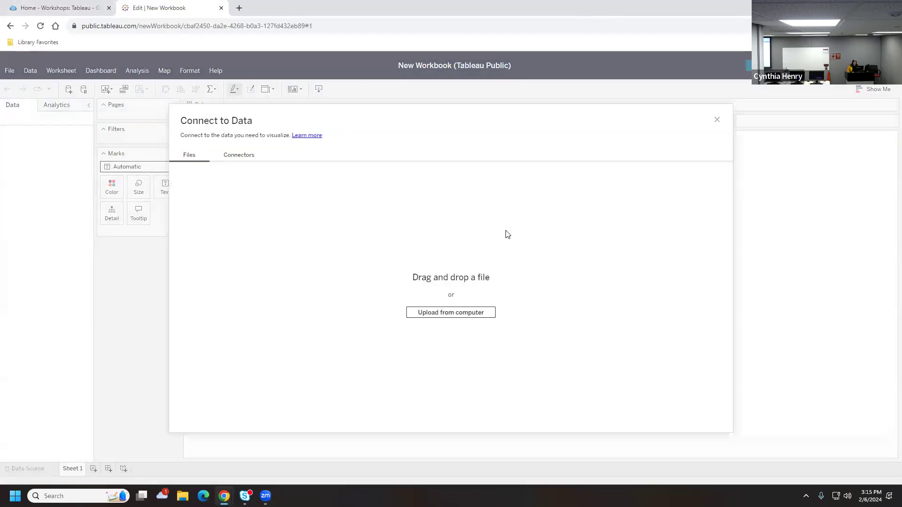
left_click(826, 26)
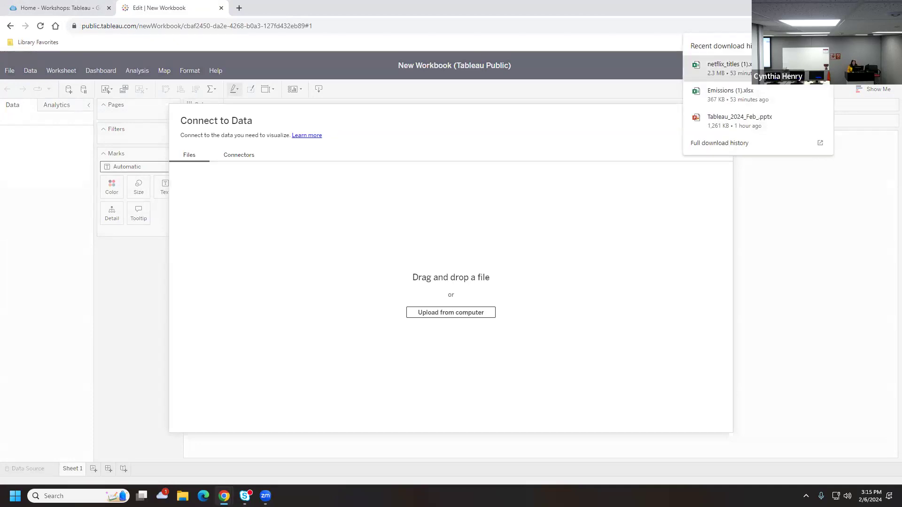
left_click_drag(717, 71, 474, 256)
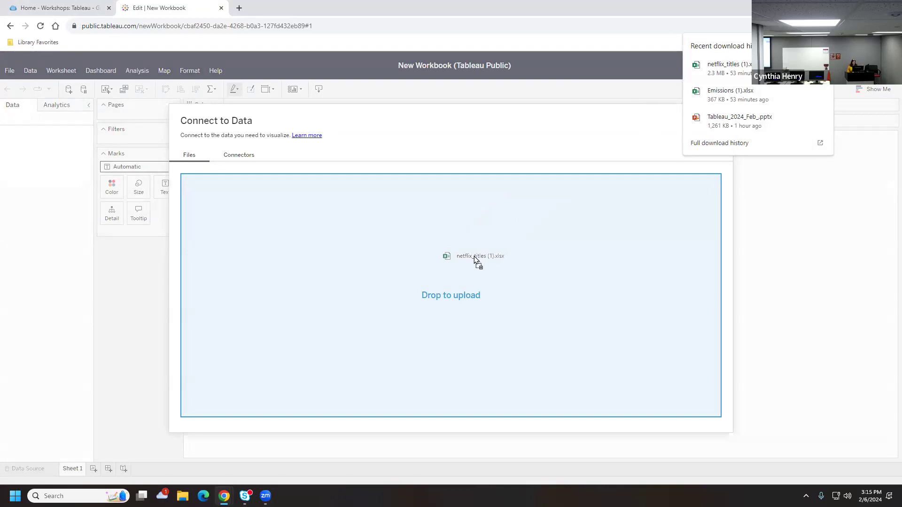
left_click_drag(474, 255, 475, 256)
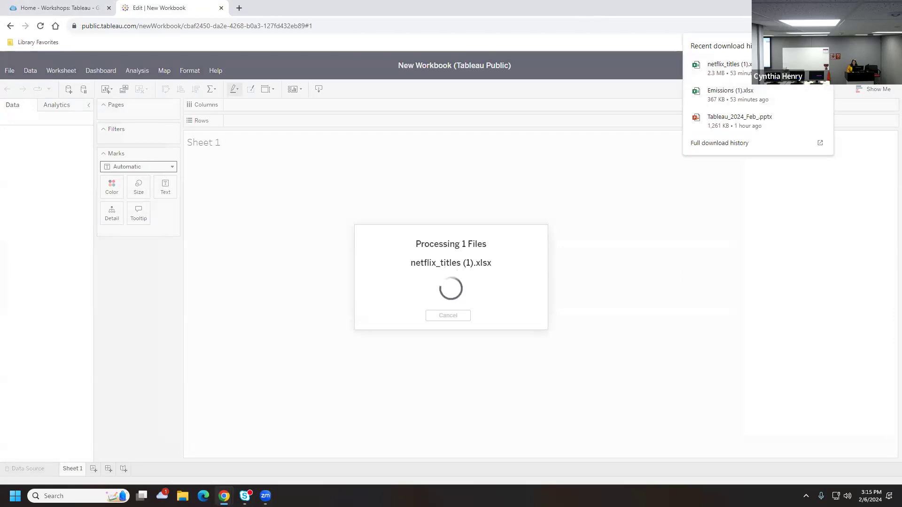
left_click(820, 46)
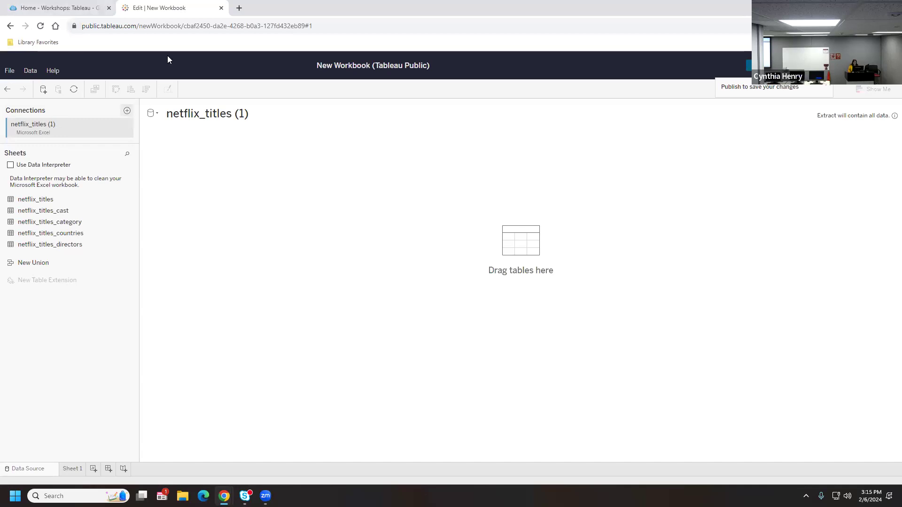
left_click(239, 9)
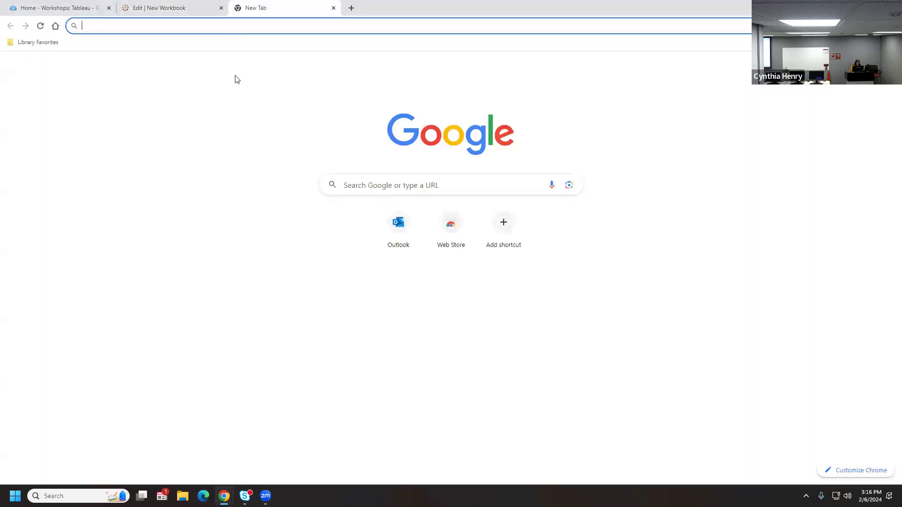
left_click(49, 8)
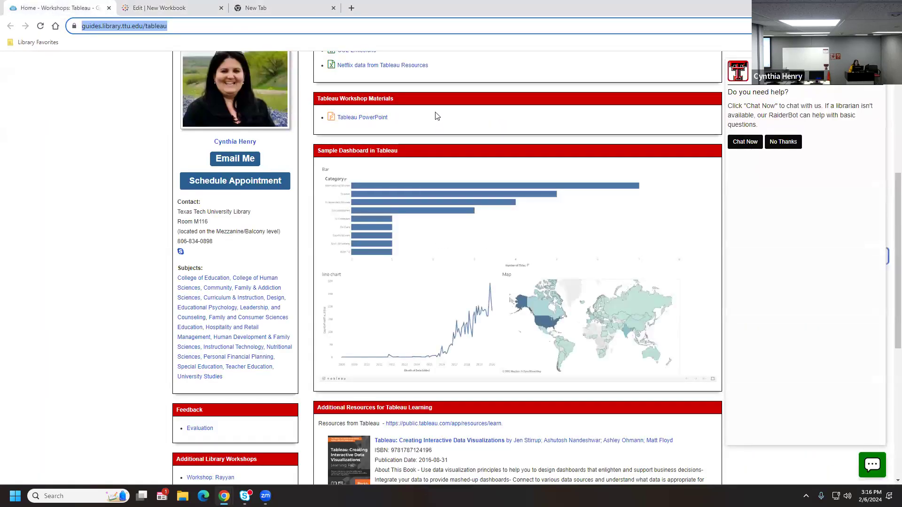
scroll(437, 147, "up", 3)
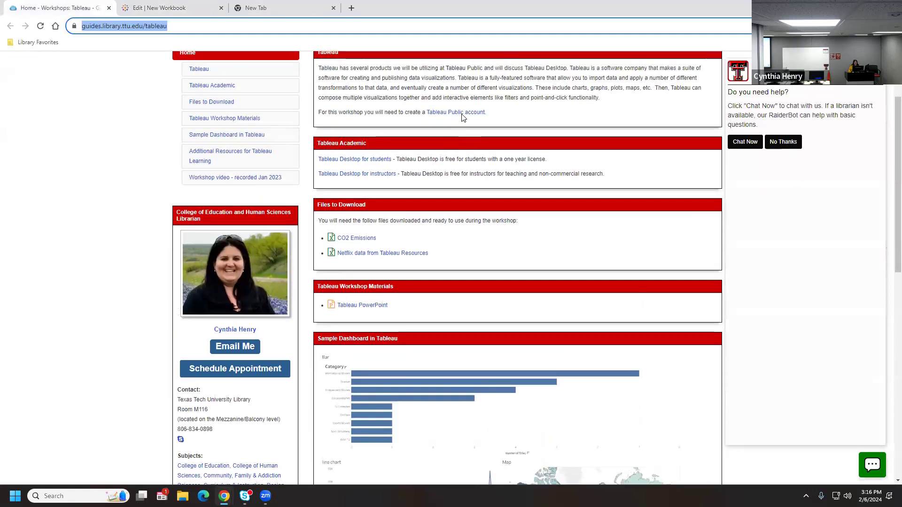
left_click(463, 113)
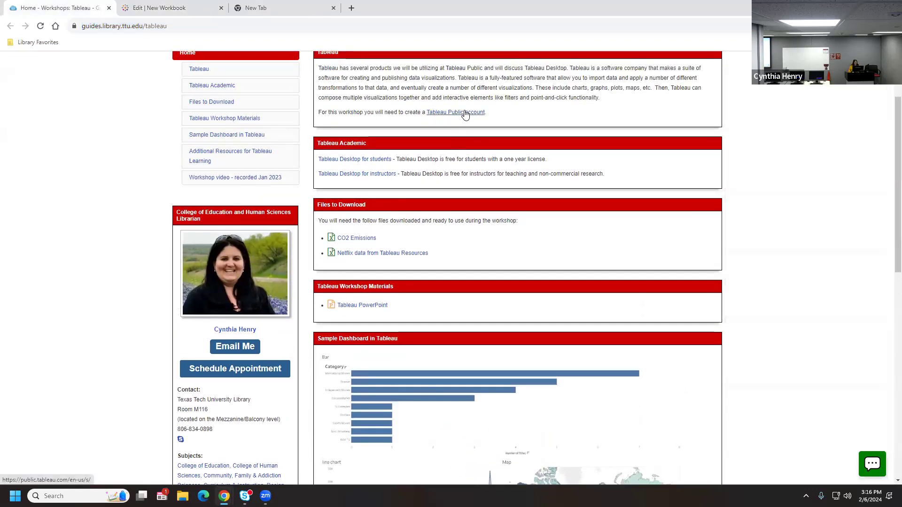
left_click(465, 113)
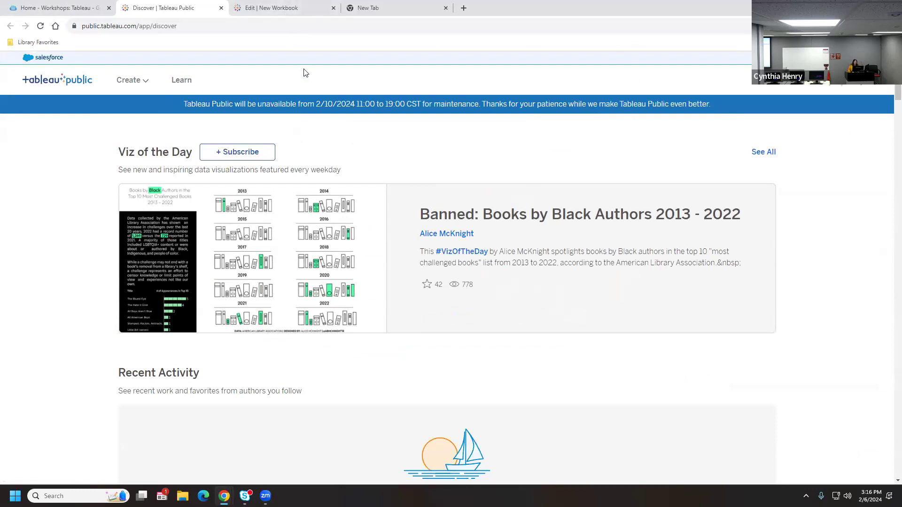
left_click(186, 81)
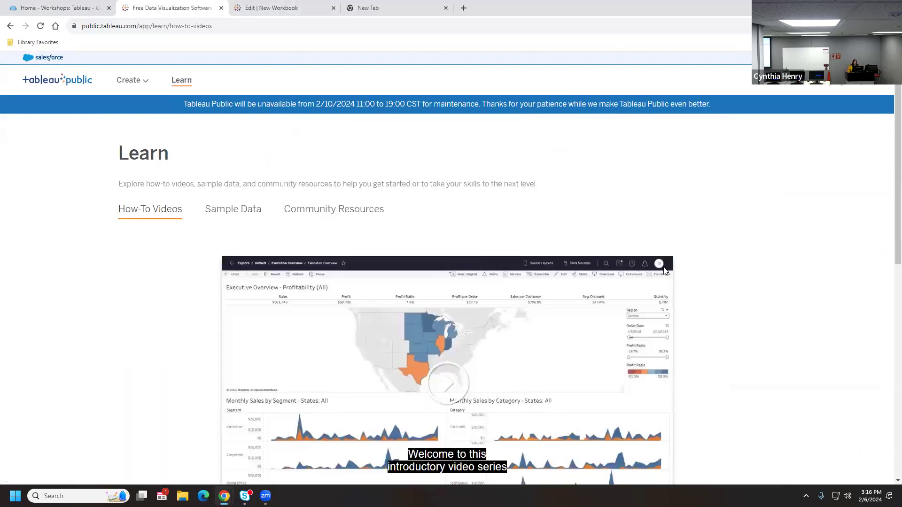
scroll(724, 276, "down", 5)
scroll(726, 276, "up", 5)
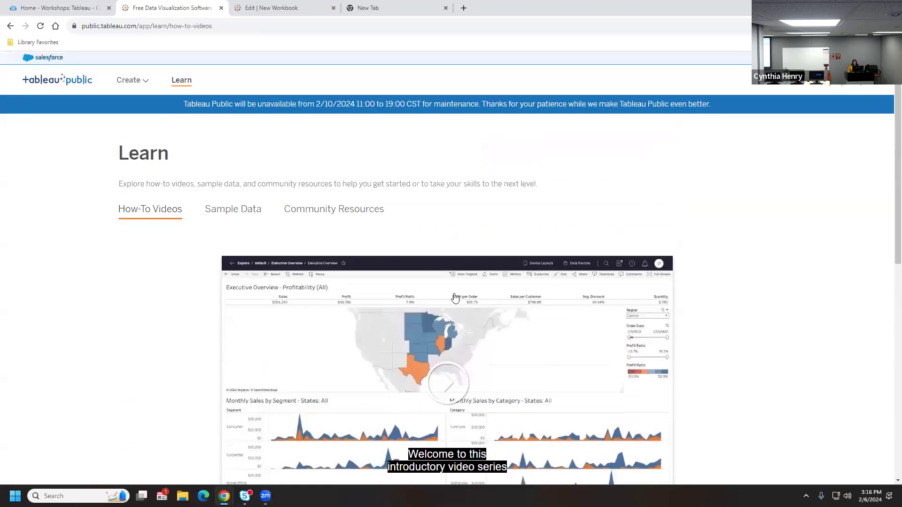
left_click(229, 216)
scroll(440, 308, "down", 6)
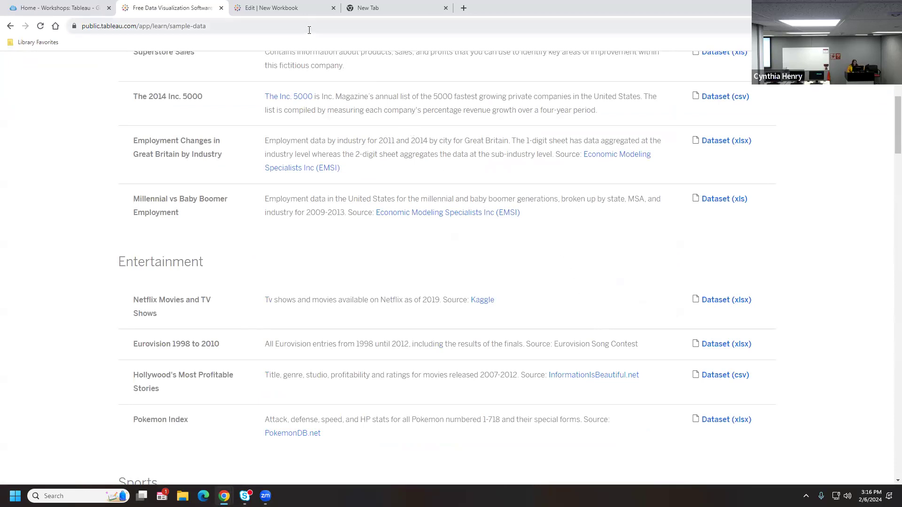
left_click(308, 8)
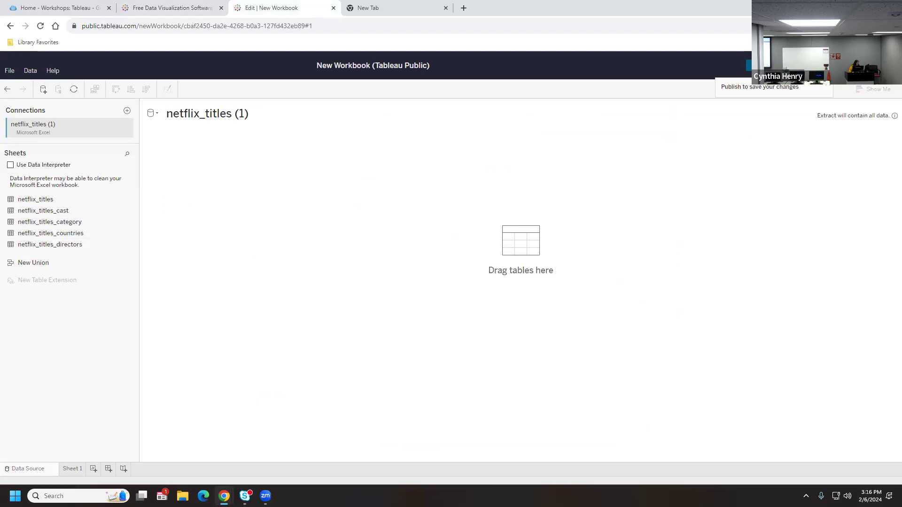
Place netflix_titles on the canvas and load its preview of 9 fields and 6236 rows
left_click_drag(70, 201, 255, 184)
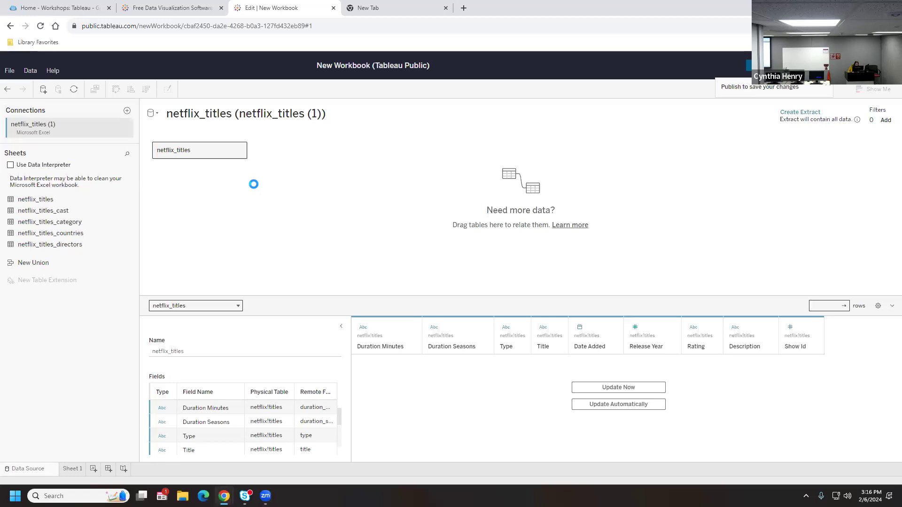
right_click(222, 154)
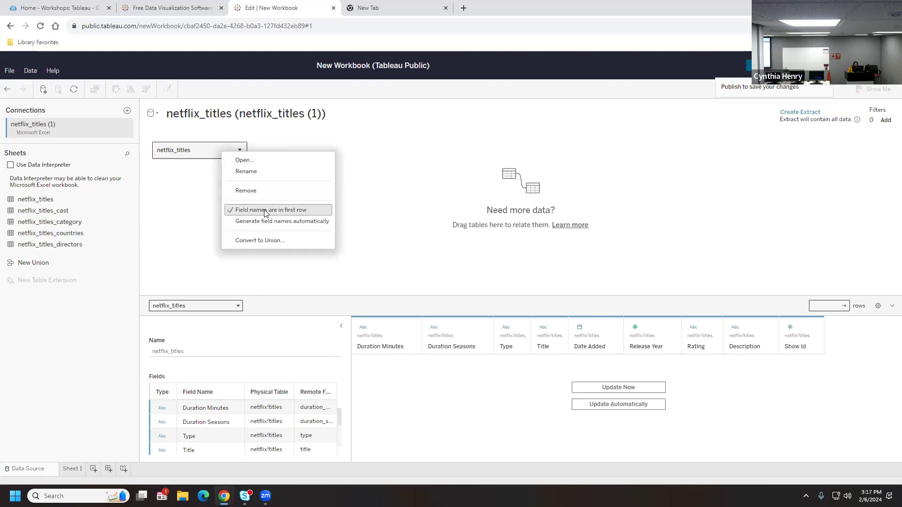
left_click(364, 207)
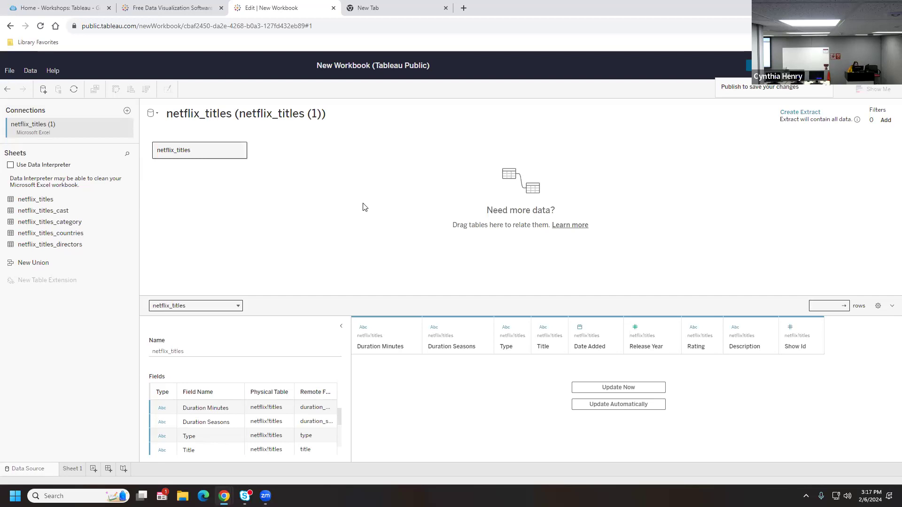
left_click(619, 386)
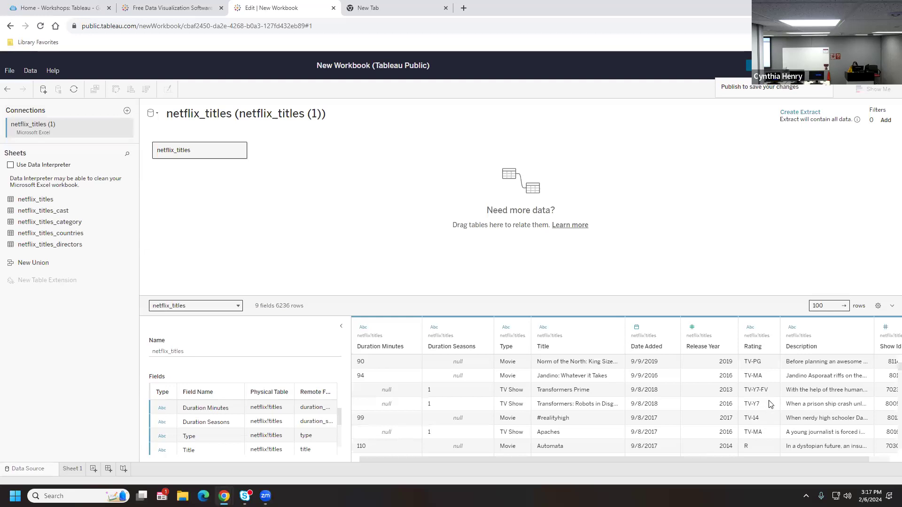
left_click_drag(494, 460, 610, 468)
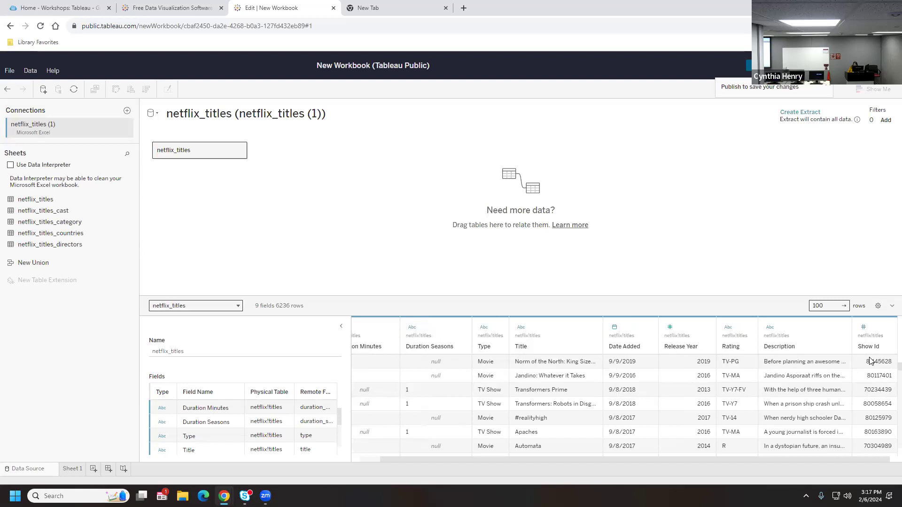
left_click_drag(728, 456, 655, 468)
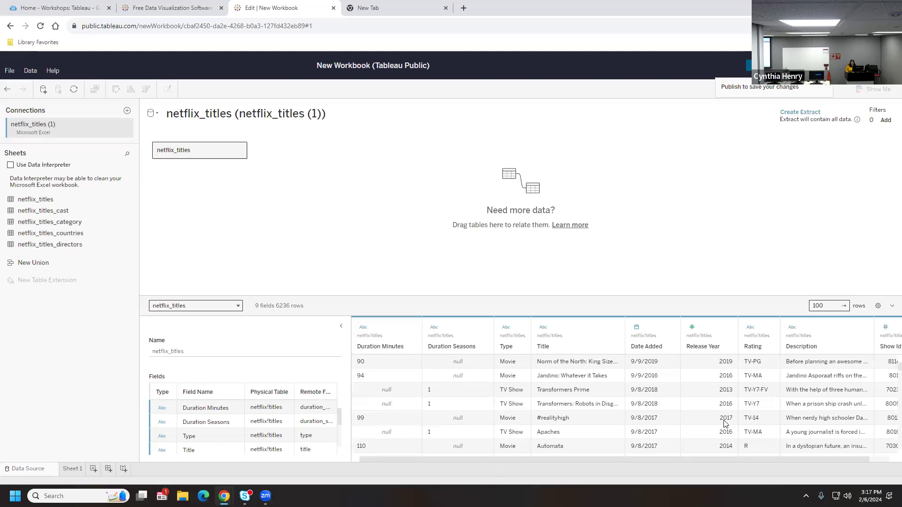
scroll(804, 431, "down", 5)
scroll(803, 431, "up", 5)
Relate netflix_titles_cast, netflix_titles_category and netflix_titles_countries to netflix_titles on Show Id
left_click_drag(60, 214, 323, 152)
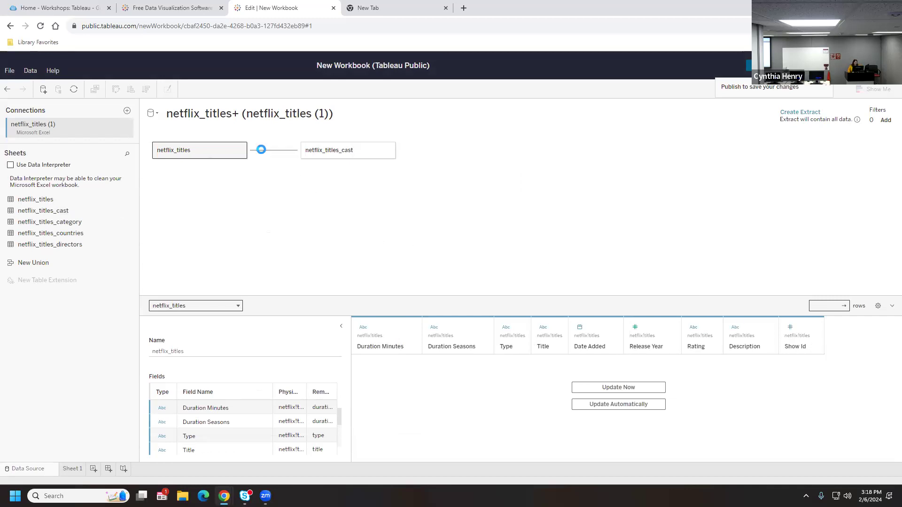
left_click(261, 149)
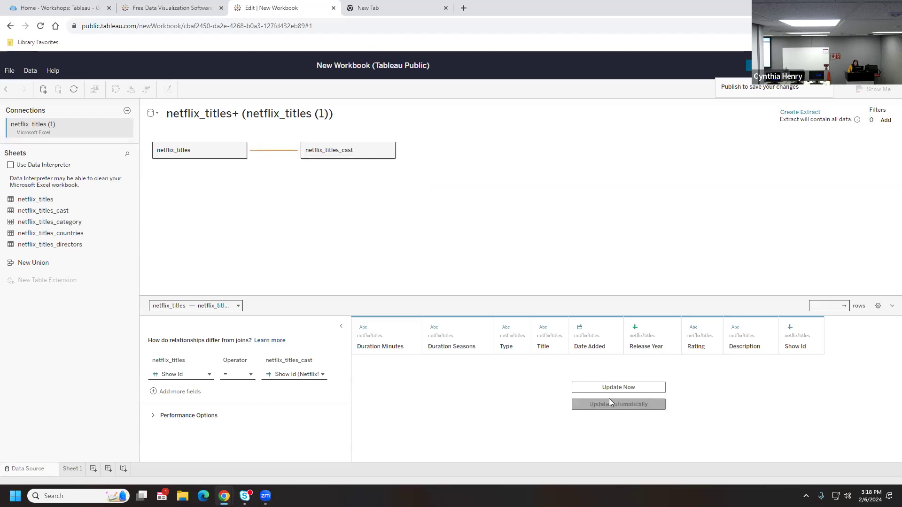
left_click(605, 387)
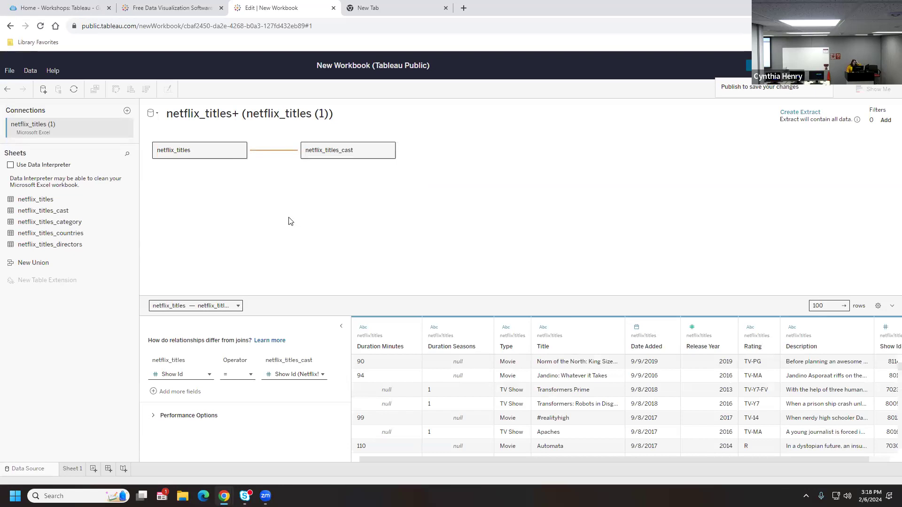
left_click_drag(41, 226, 322, 217)
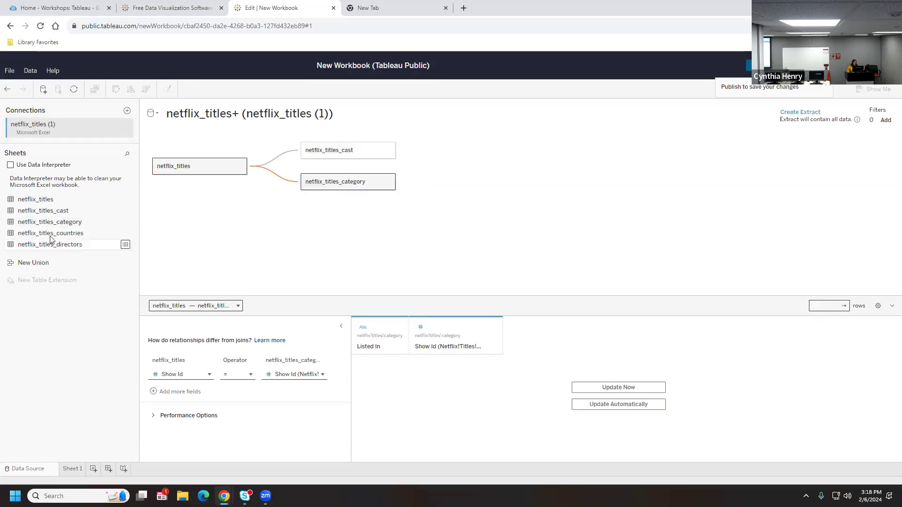
left_click_drag(50, 235, 340, 228)
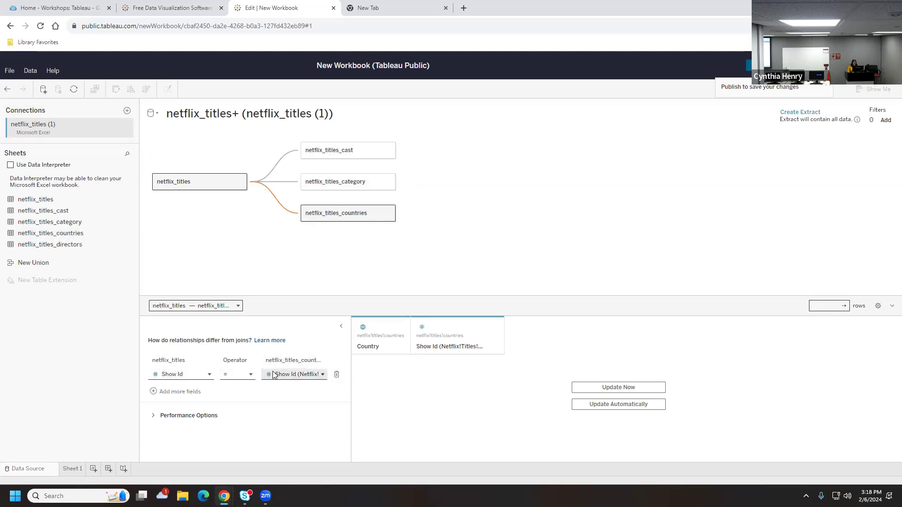
Relate netflix_titles_directors to netflix_titles on Show Id
left_click_drag(52, 244, 275, 265)
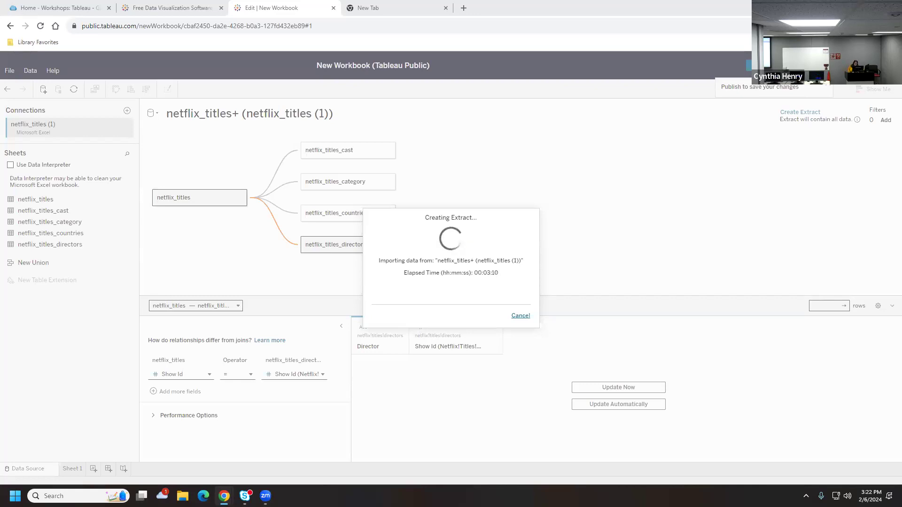
Cancel the stalled extract, reload the workbook page, and start Create Extract again
left_click(521, 318)
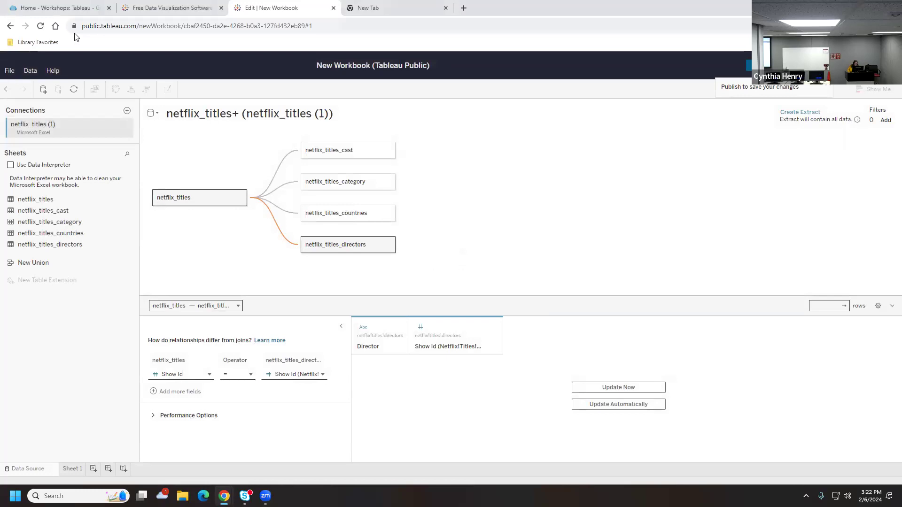
left_click(41, 26)
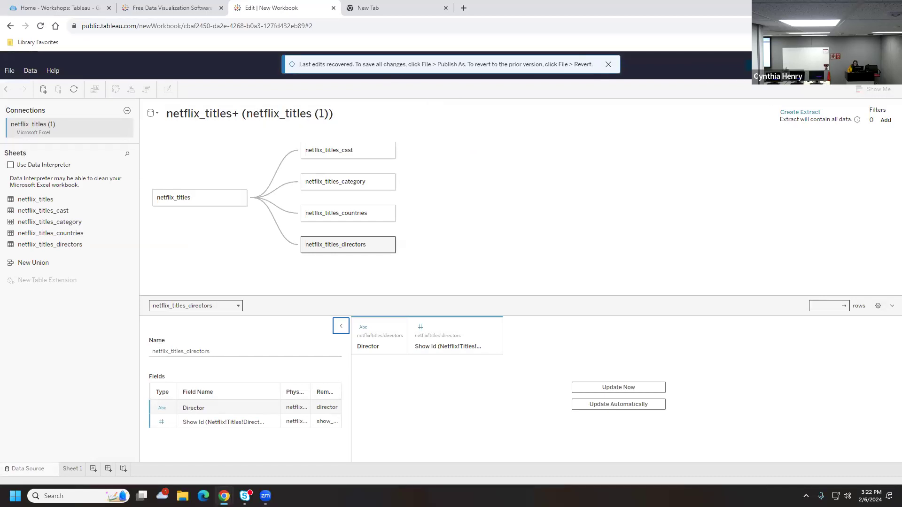
left_click(770, 66)
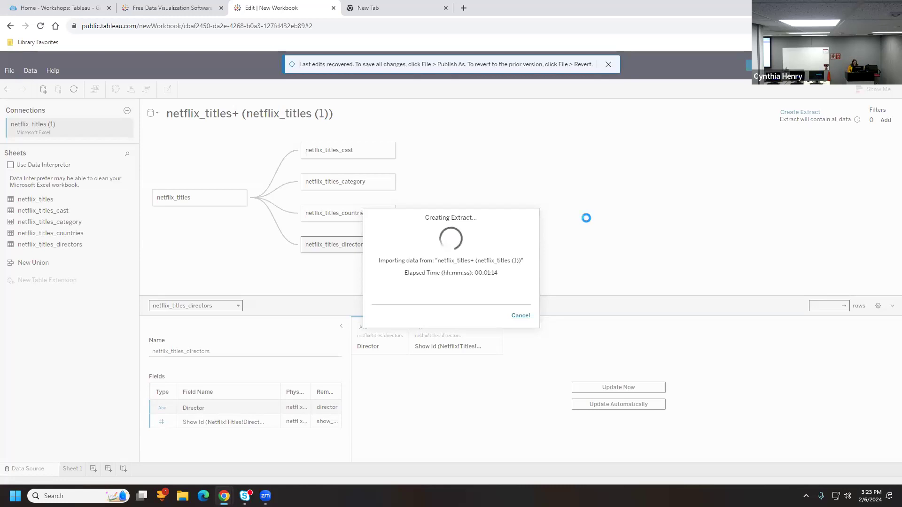
Dismiss the recovered-edits notice while the netflix_titles+ extract keeps importing
left_click(608, 64)
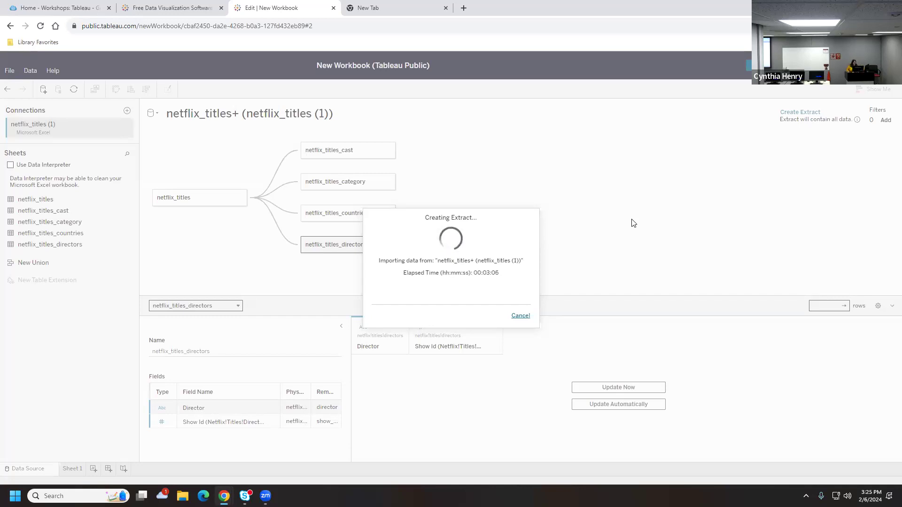
On the sample-data tab, bring up the account menu, then glance at the extract progress
left_click(146, 8)
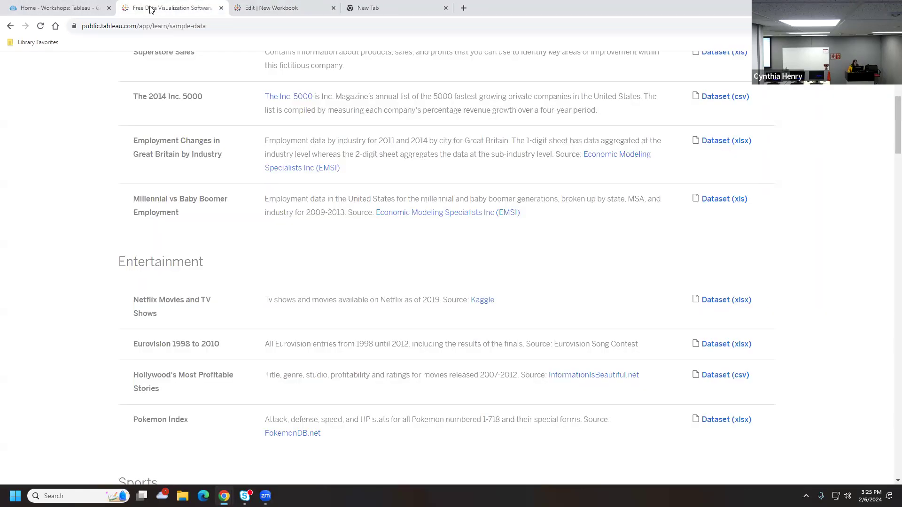
scroll(410, 132, "up", 2)
scroll(835, 90, "up", 4)
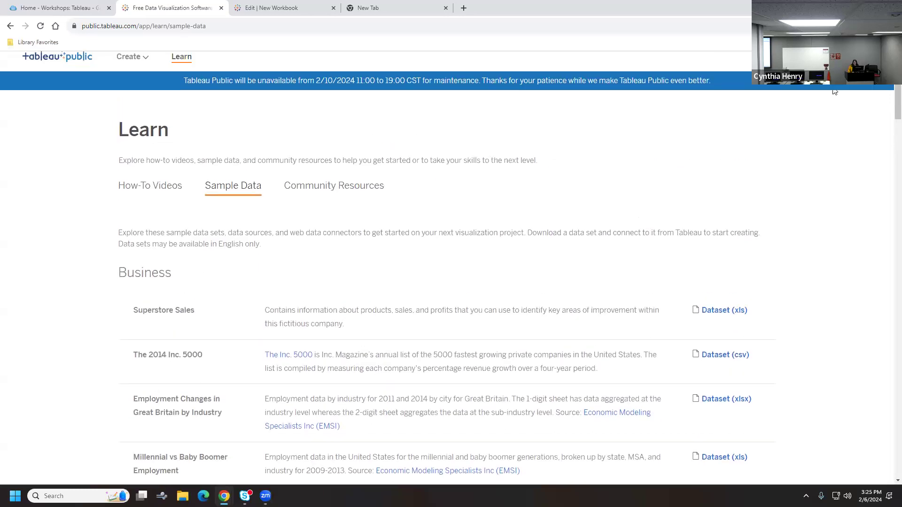
left_click(838, 79)
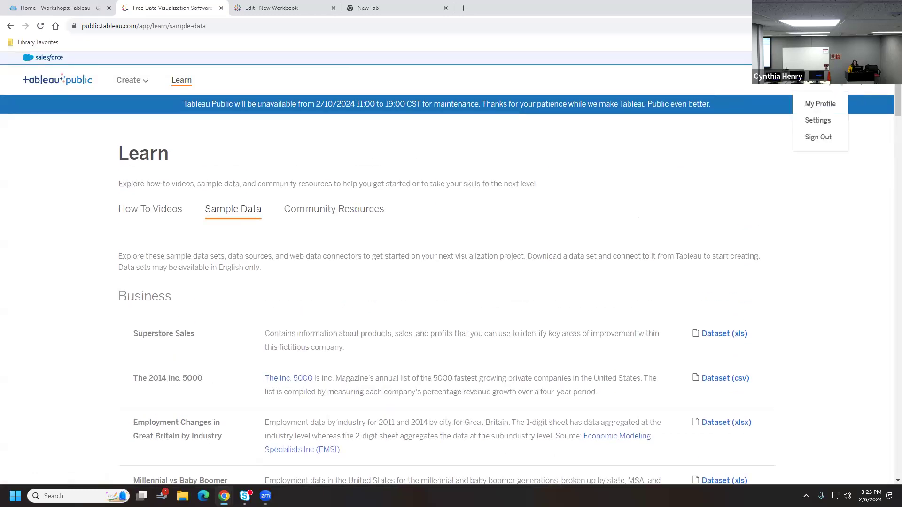
left_click(311, 9)
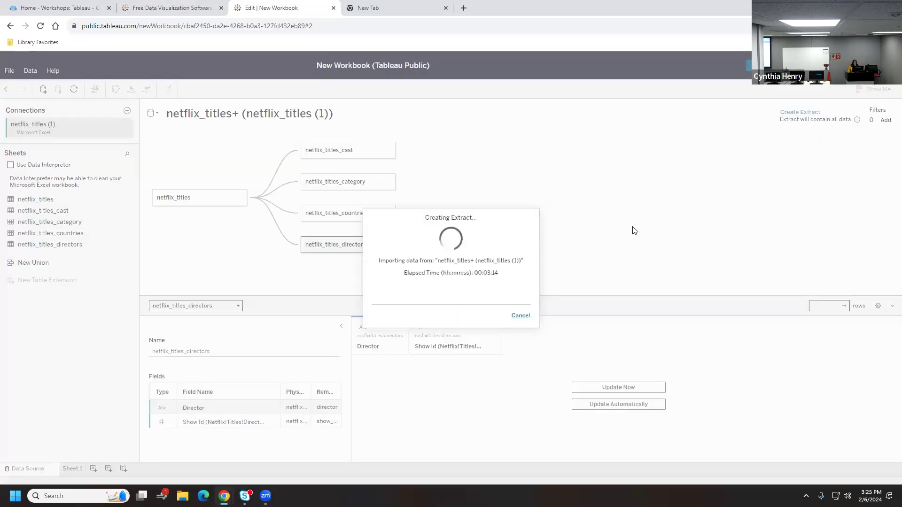
Open My Profile's vizzes page, select its web address, and recheck the extract progress
left_click(171, 8)
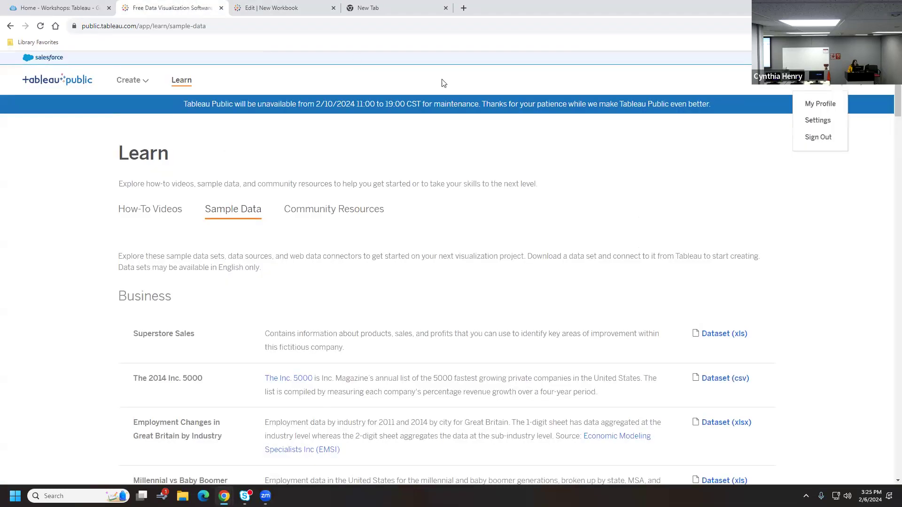
left_click(824, 112)
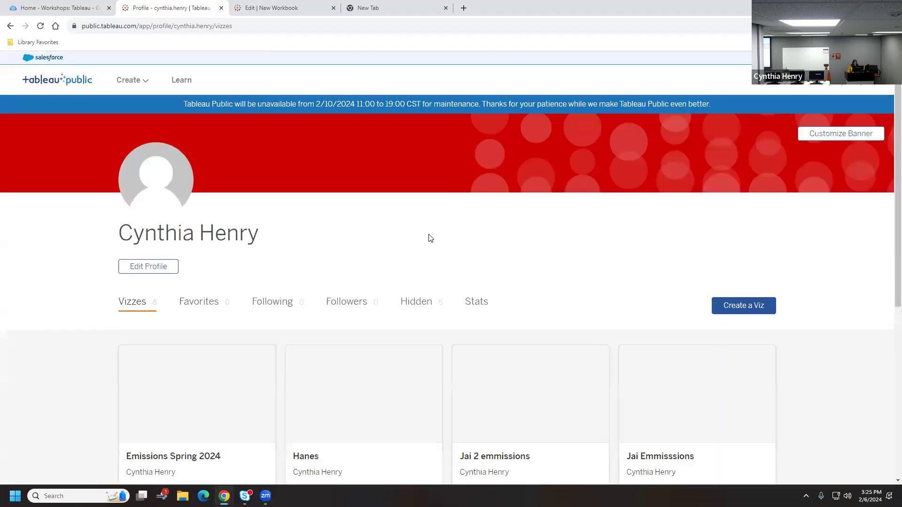
scroll(539, 232, "down", 1)
scroll(539, 232, "down", 5)
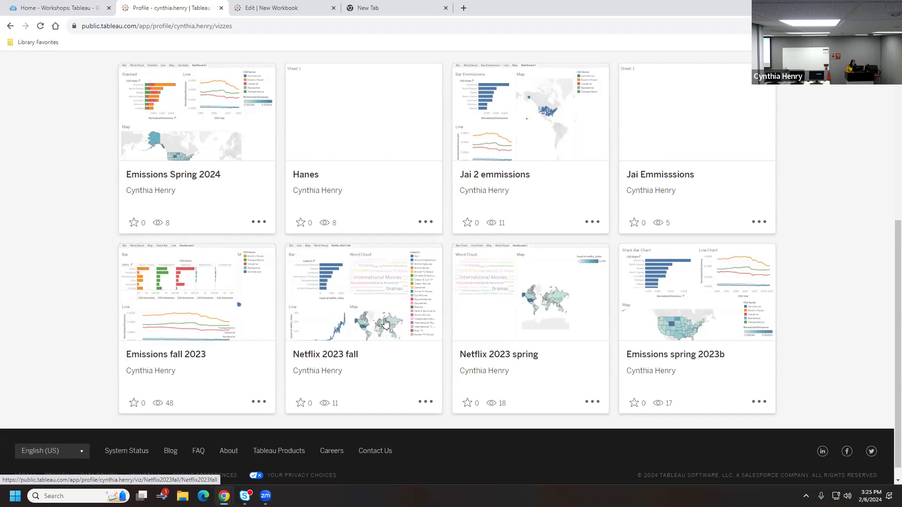
left_click(244, 27)
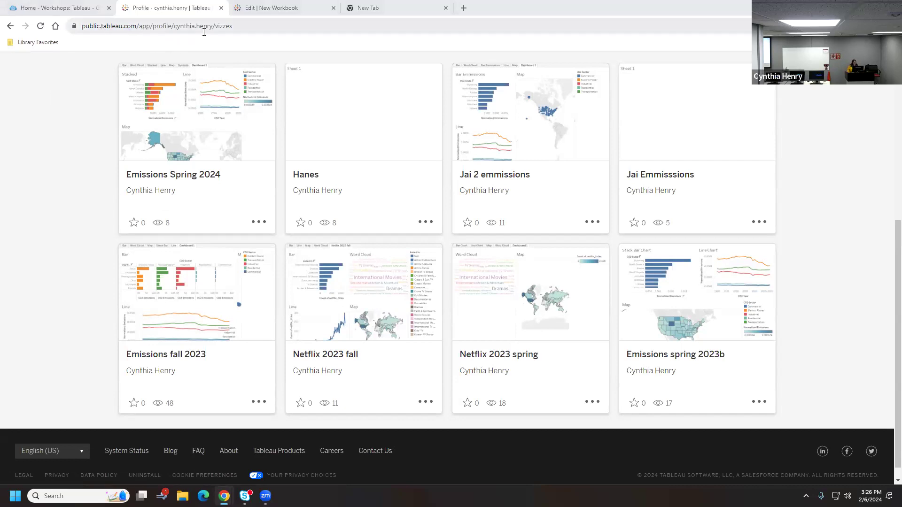
left_click(263, 25)
left_click(271, 8)
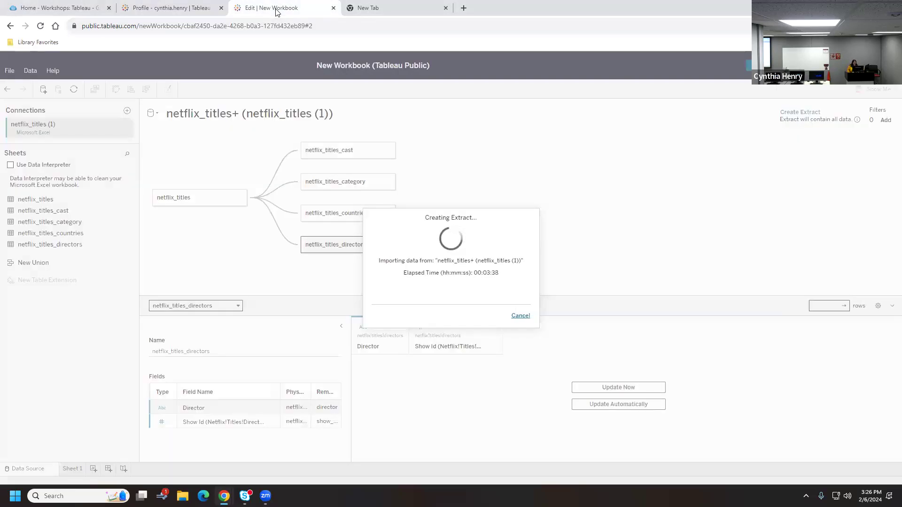
left_click(198, 8)
Open the Netflix 2023 fall viz and scroll through its Bar, Word Cloud, Line and Map charts
left_click(359, 297)
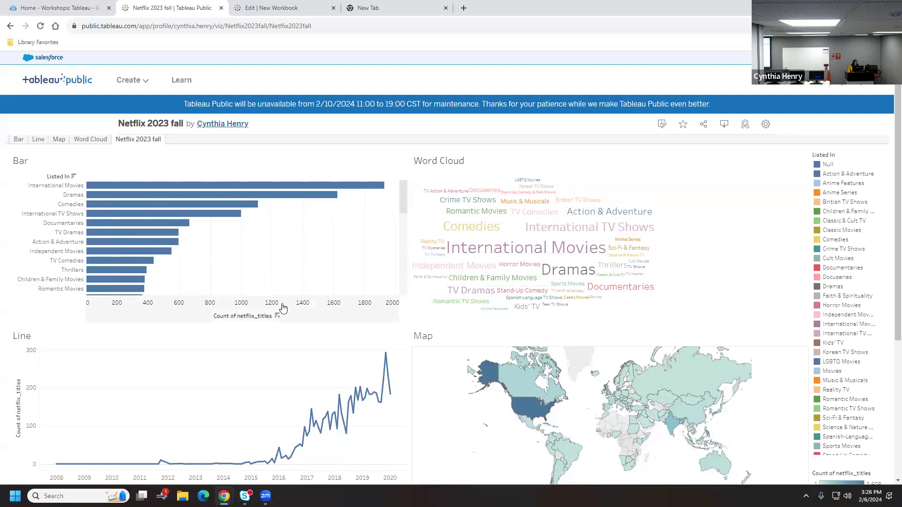
scroll(283, 309, "down", 2)
scroll(283, 309, "up", 2)
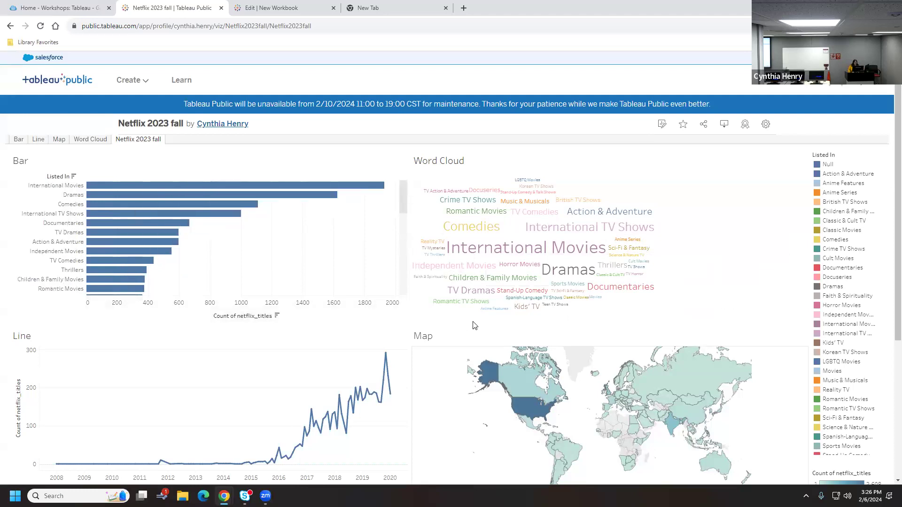
scroll(474, 325, "down", 2)
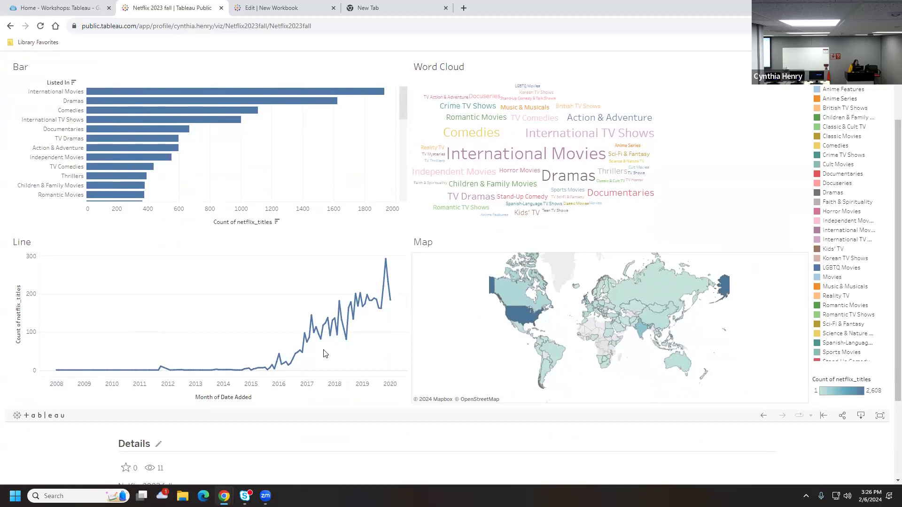
mouse_move(296, 360)
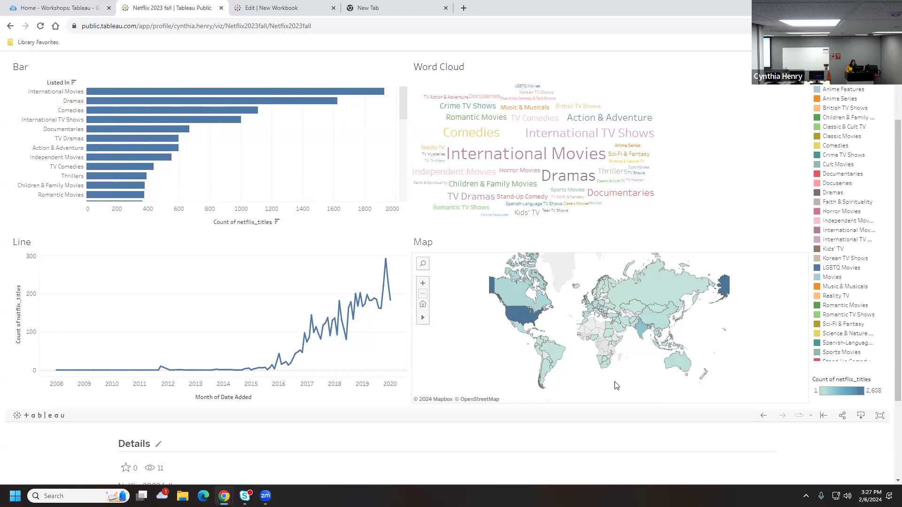
mouse_move(517, 319)
mouse_move(648, 303)
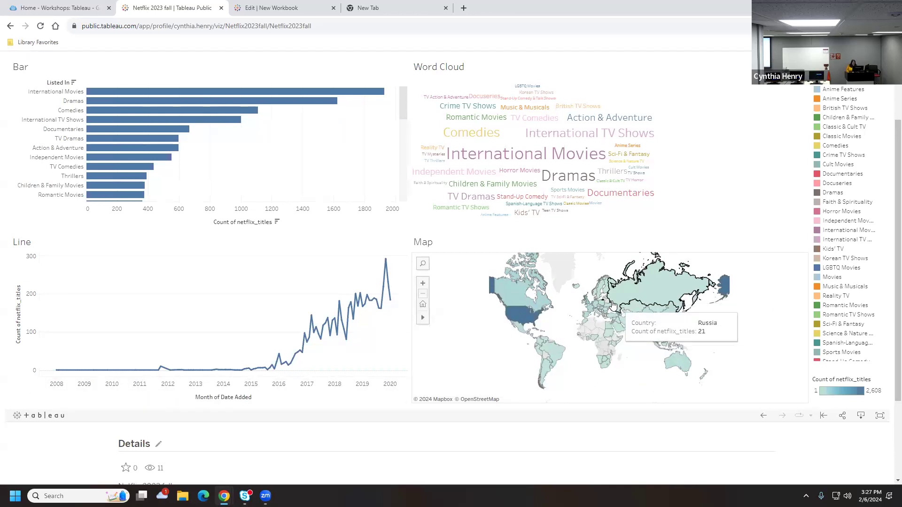
mouse_move(675, 366)
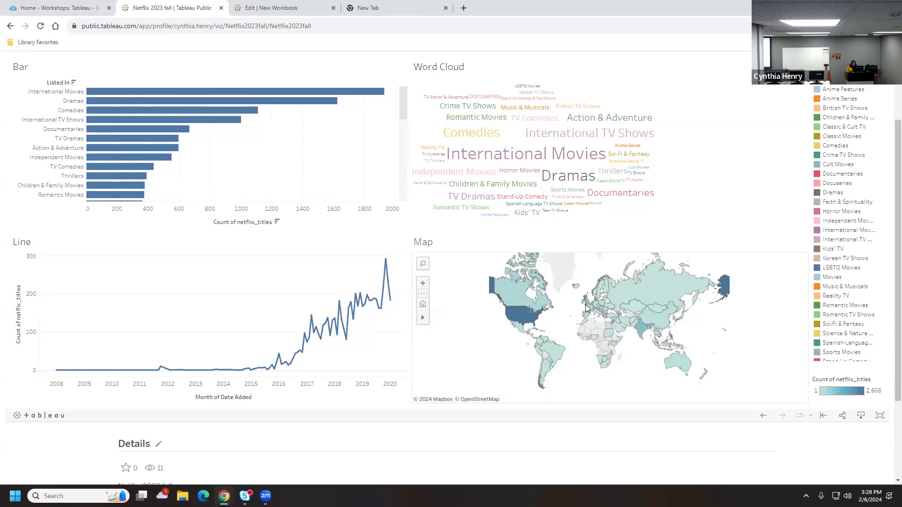
Return to the Edit | New Workbook tab to check the Creating Extract progress
mouse_move(640, 339)
mouse_move(546, 348)
left_click(284, 8)
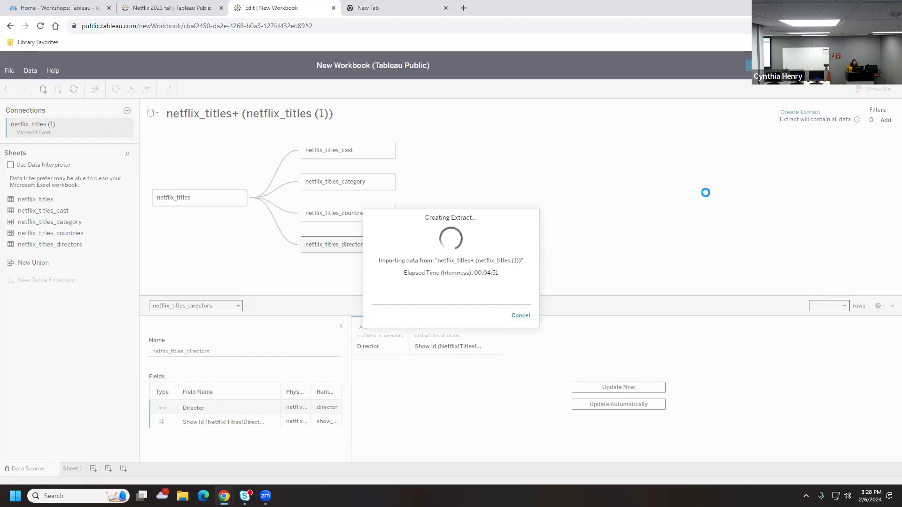
In the Tableau workshops guide, open the 'Record attendance for Graduate School fellowship or travel funding' link
left_click(17, 9)
scroll(531, 326, "down", 10)
scroll(541, 320, "down", 3)
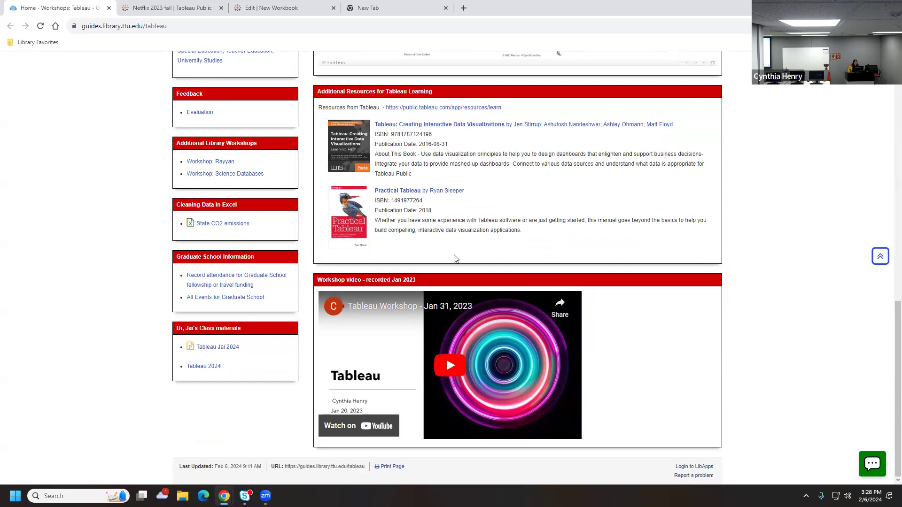
scroll(453, 257, "up", 2)
scroll(575, 313, "up", 1)
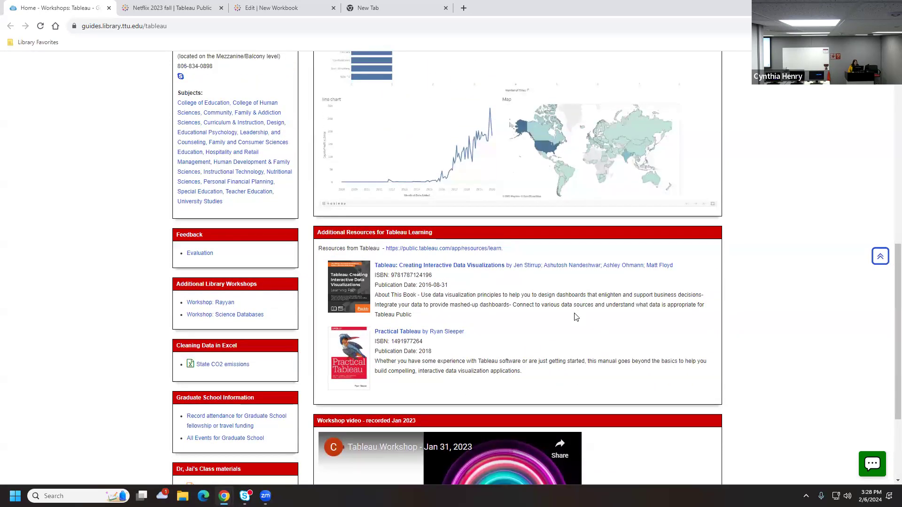
scroll(576, 317, "up", 1)
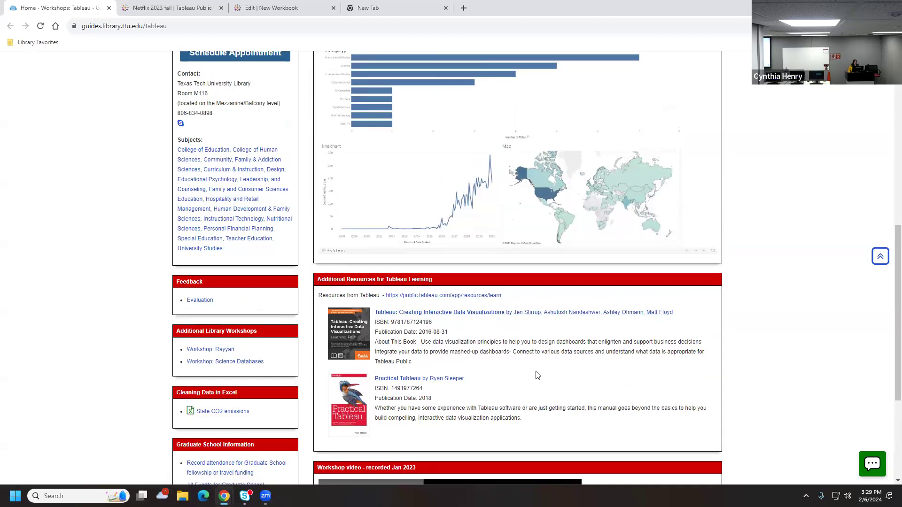
scroll(537, 374, "up", 7)
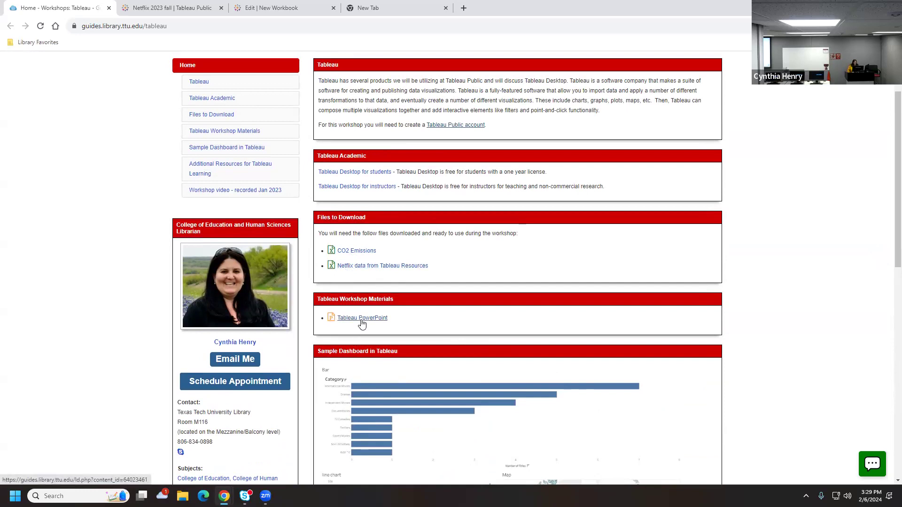
scroll(480, 259, "down", 7)
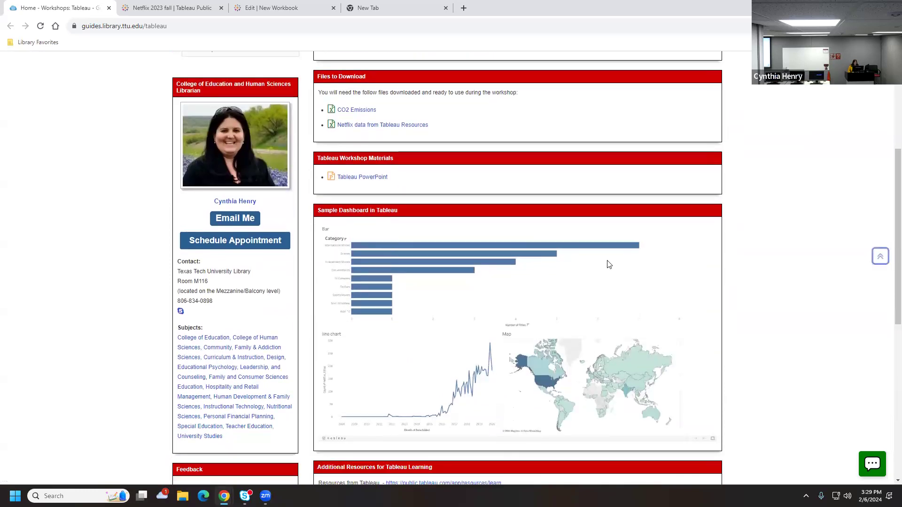
scroll(607, 264, "down", 3)
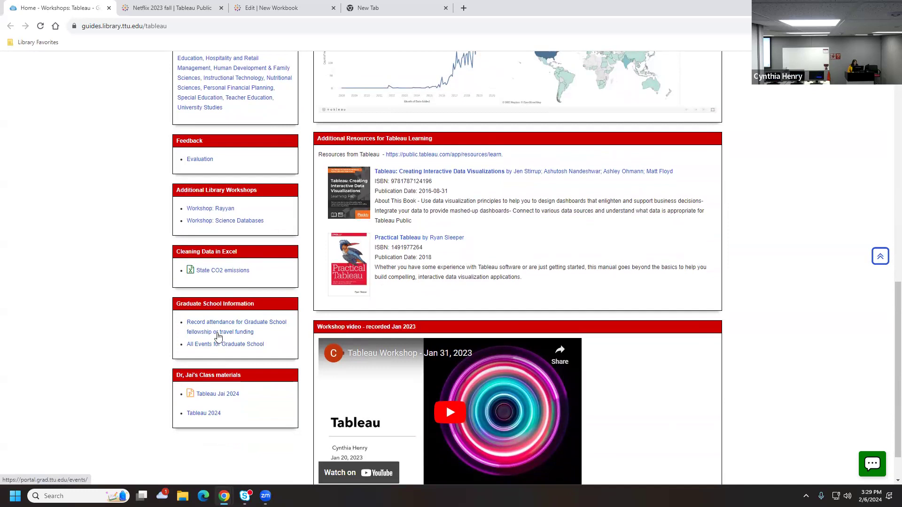
left_click(219, 337)
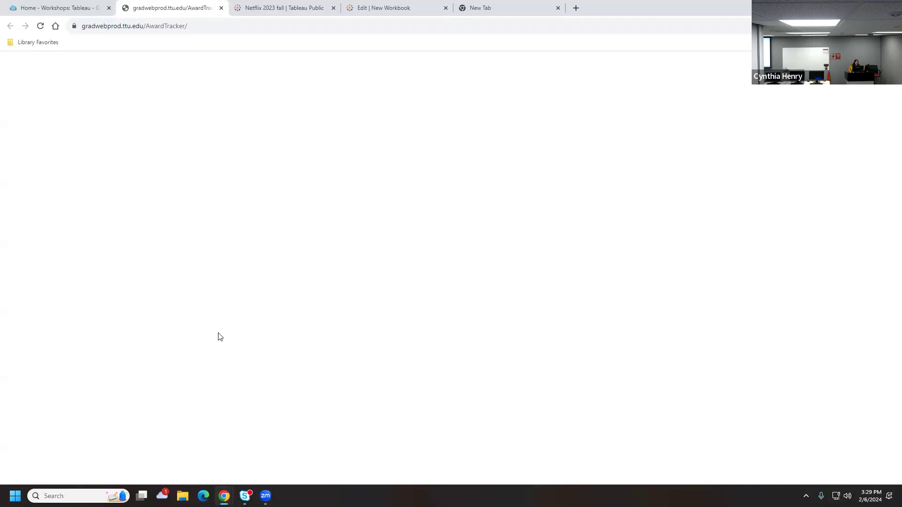
Run a Google search for 'dogs' in the new tab, then close that tab
left_click(518, 14)
left_click(447, 181)
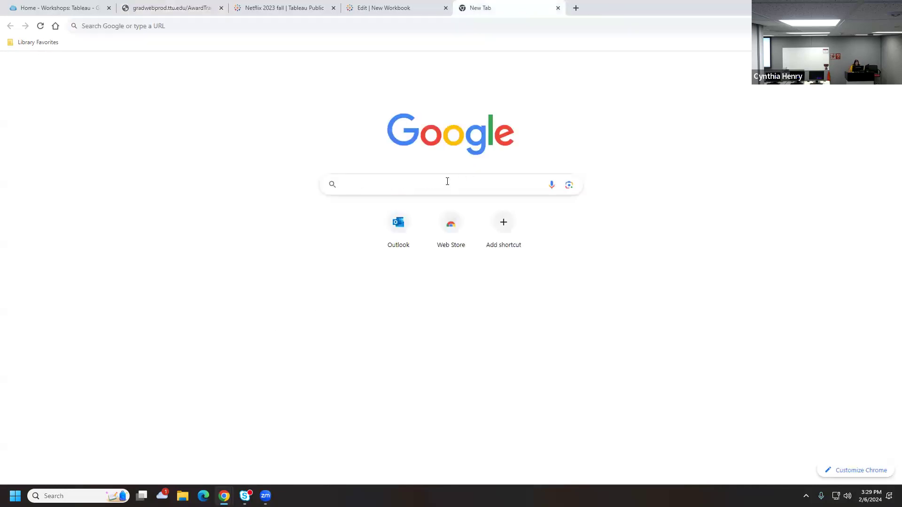
type("dogs")
key("Return")
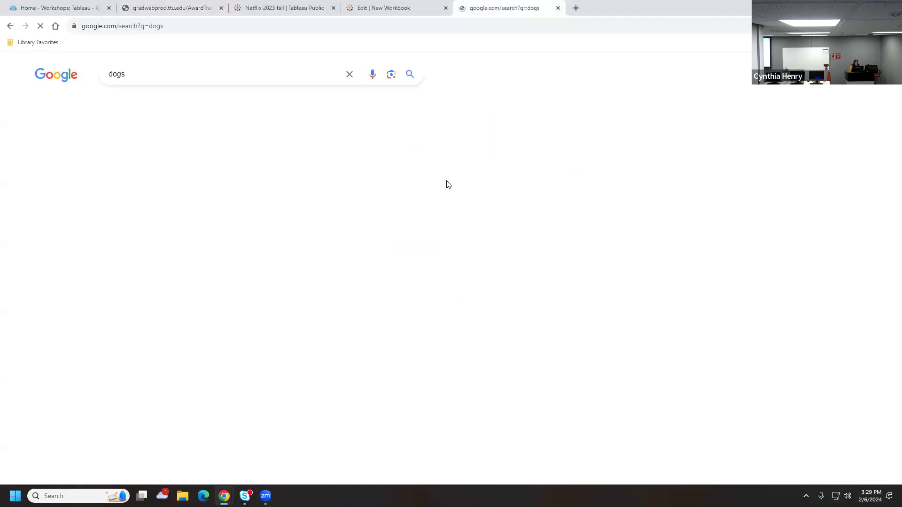
left_click(558, 8)
Cut the AwardTracker tab's address to gradwebprod.ttu.edu, load it, and return to the Tableau guide
left_click(162, 10)
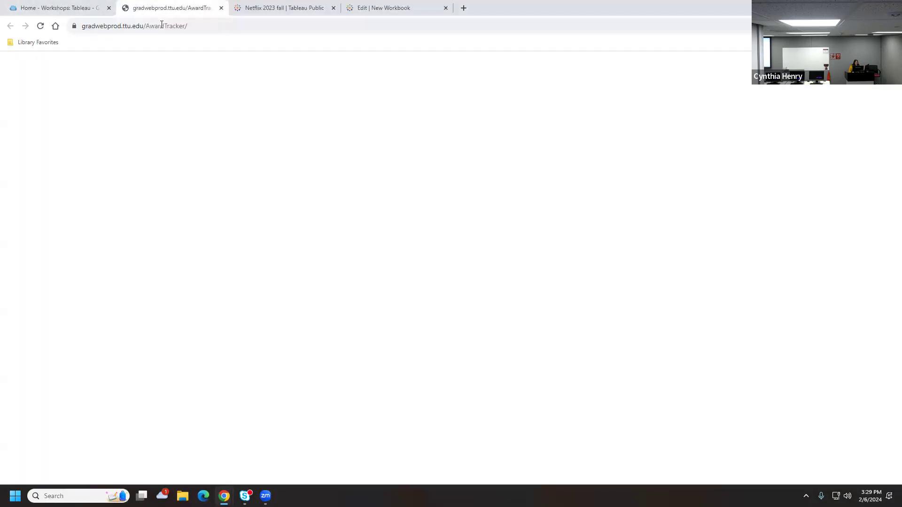
left_click(201, 27)
key("ctrl+a")
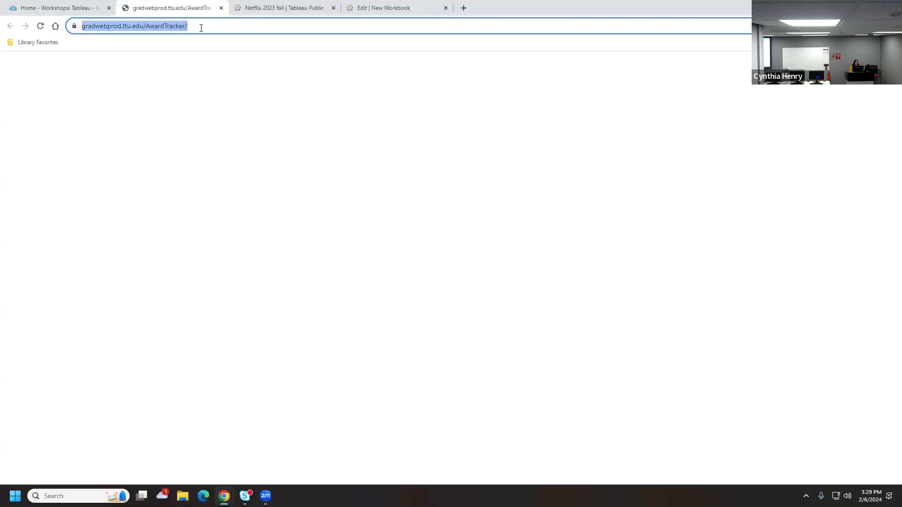
key("Return")
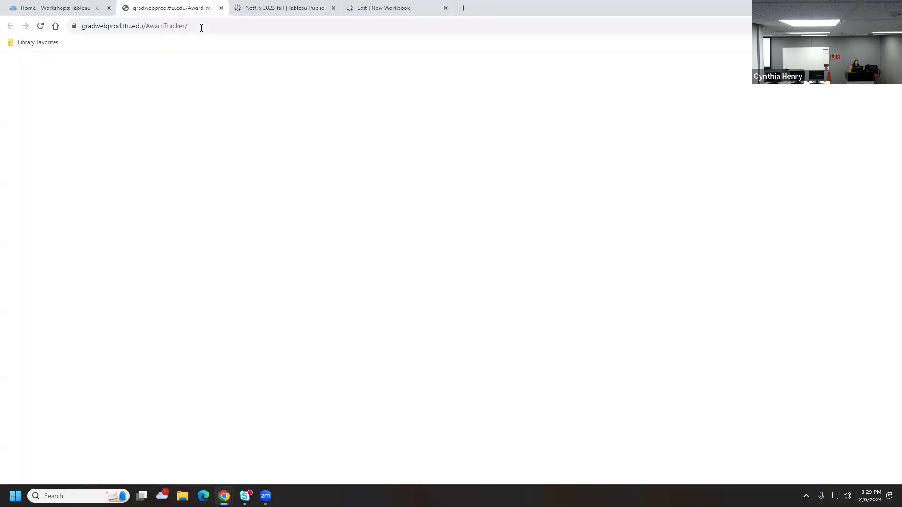
left_click(201, 27)
left_click_drag(208, 27, 171, 27)
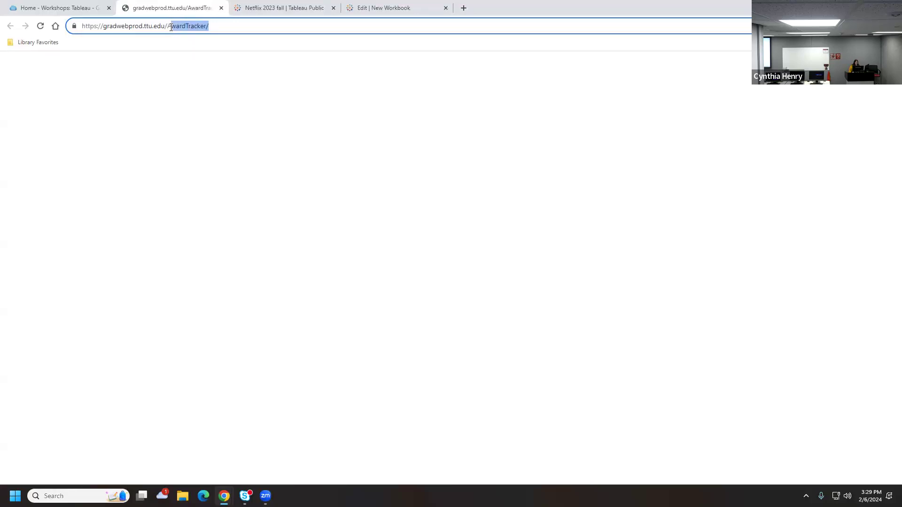
key("BackSpace")
key("Return")
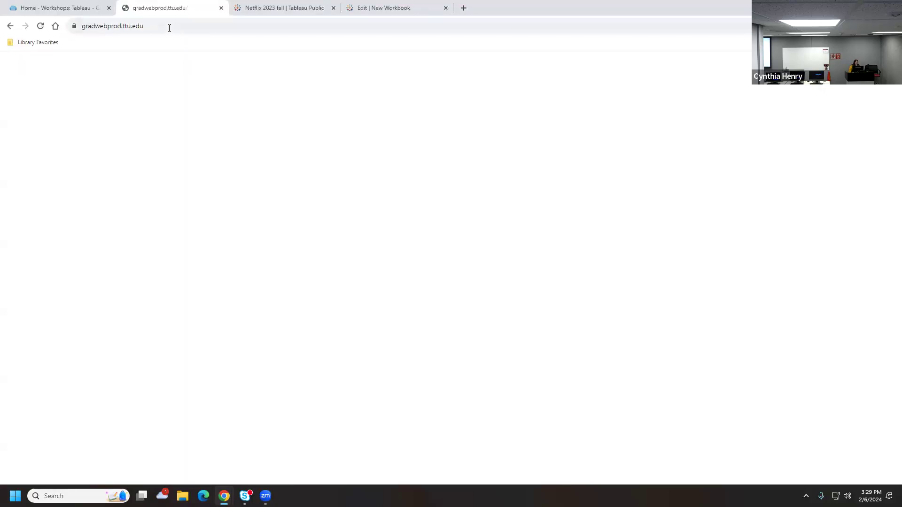
left_click(164, 28)
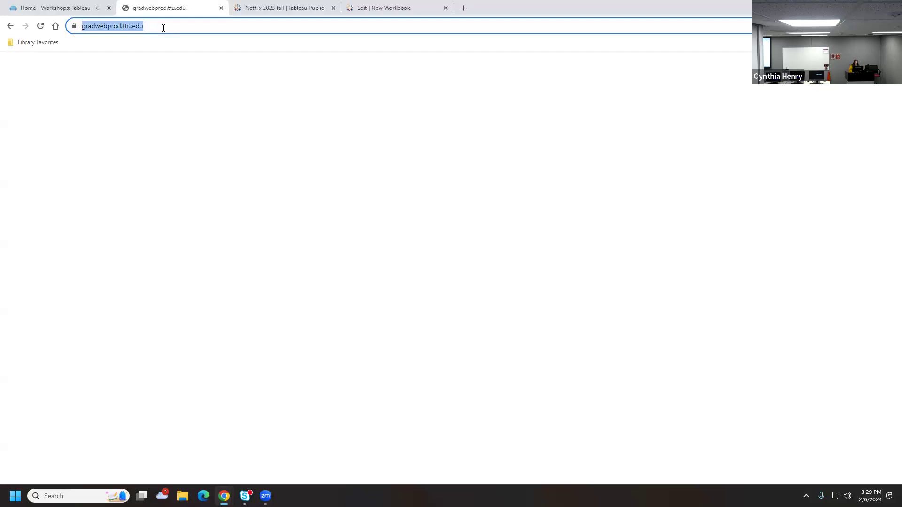
key("Return")
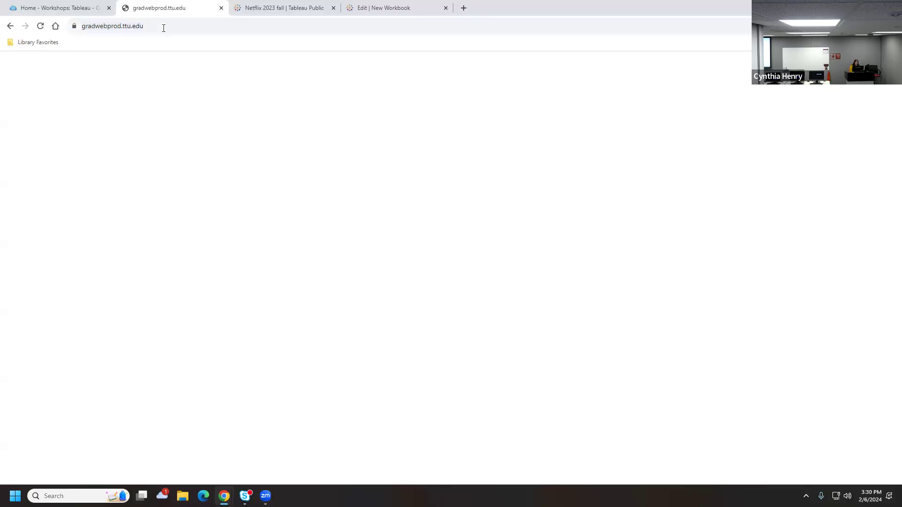
left_click(79, 8)
Open All Events for Graduate School in a new tab and scroll the listing
left_click(221, 345)
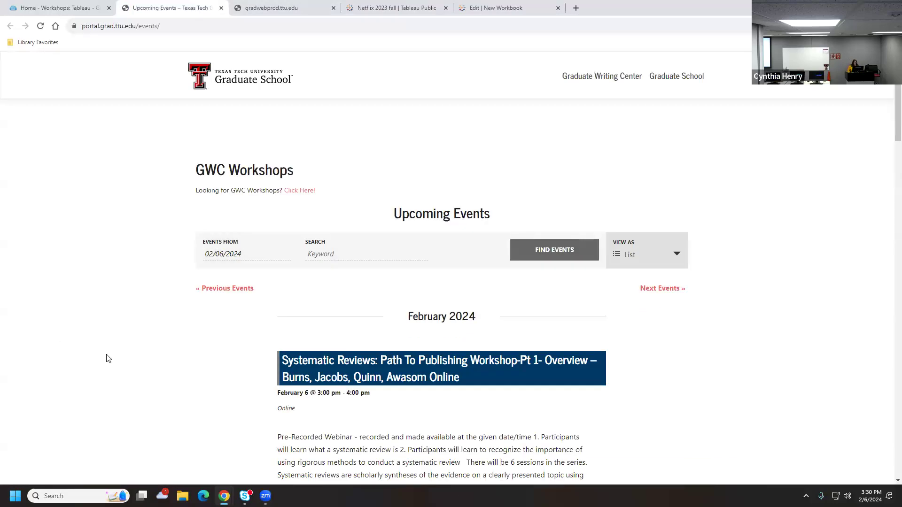
scroll(121, 343, "down", 3)
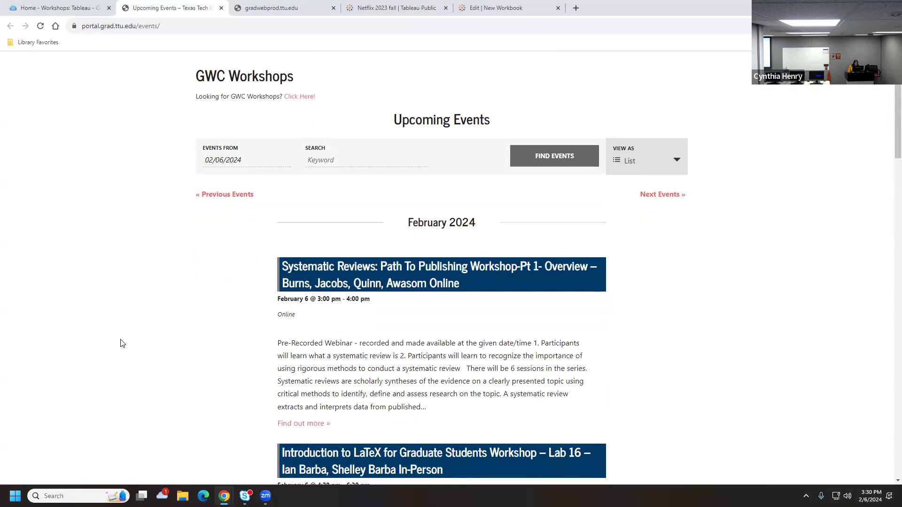
scroll(121, 343, "down", 1)
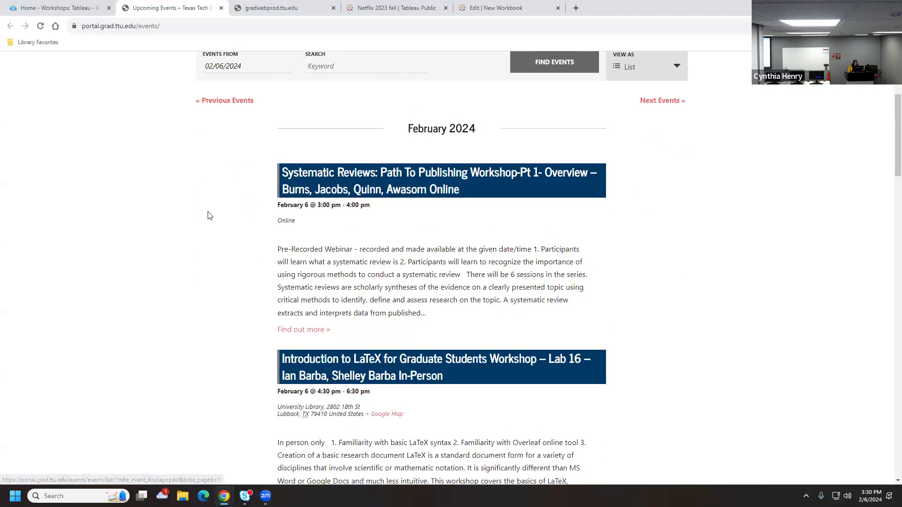
Browse the previous graduate school events, then check the New Workbook extract progress
left_click(222, 101)
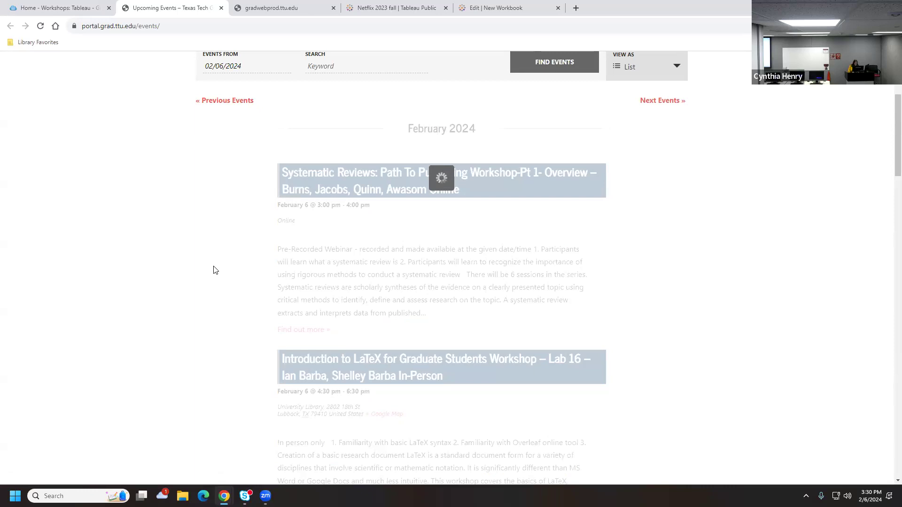
scroll(214, 270, "down", 10)
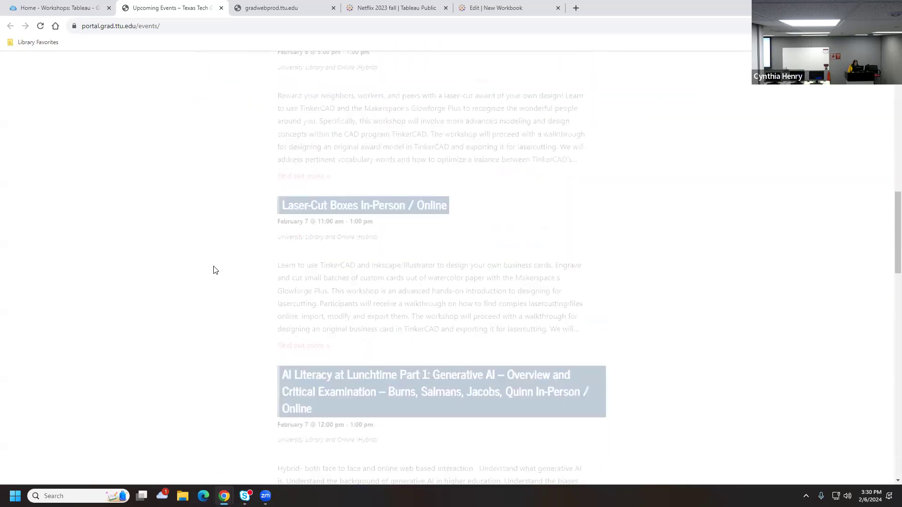
scroll(214, 270, "down", 8)
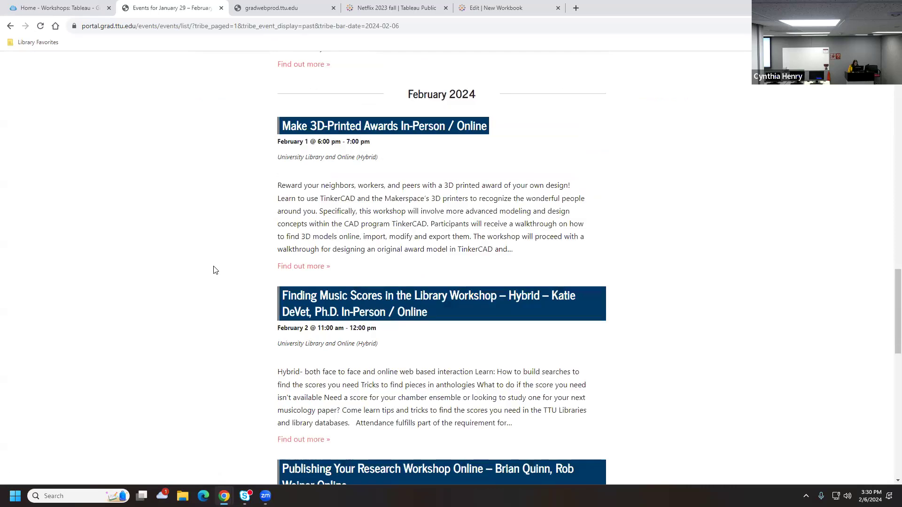
scroll(213, 270, "down", 13)
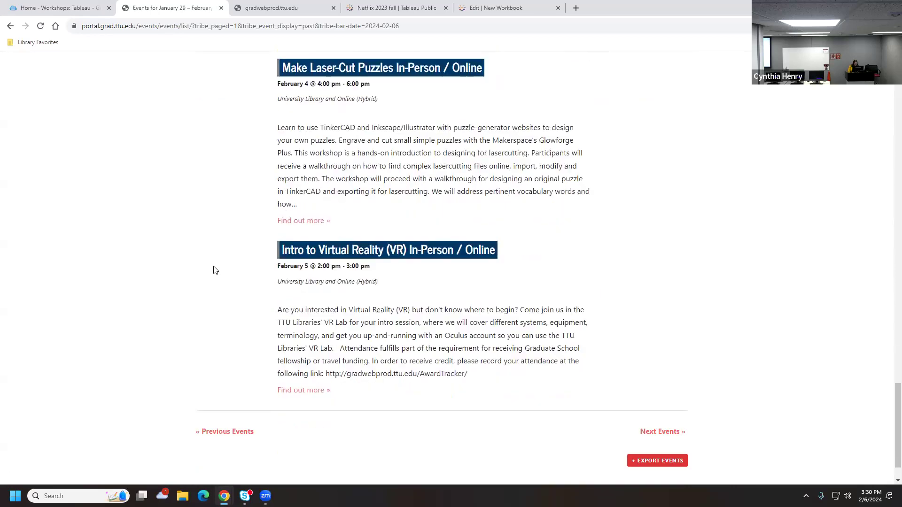
scroll(214, 270, "down", 1)
scroll(213, 270, "up", 18)
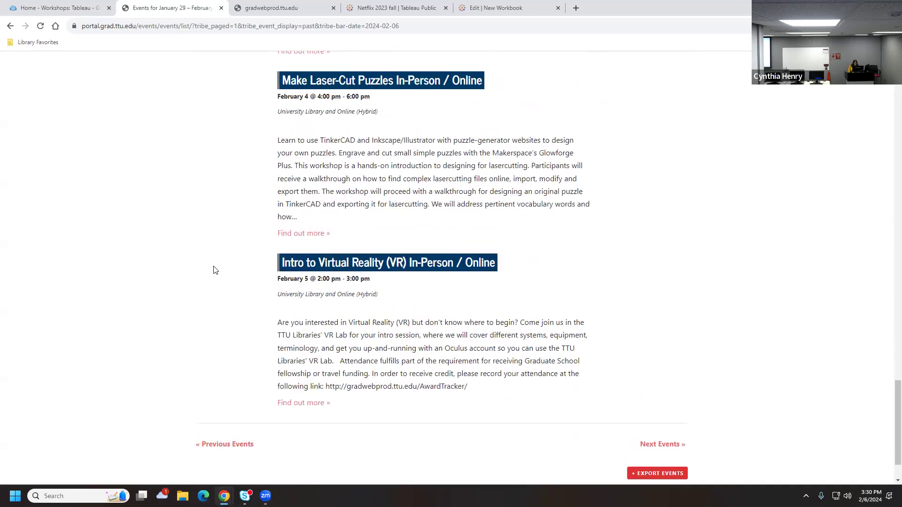
scroll(240, 256, "up", 5)
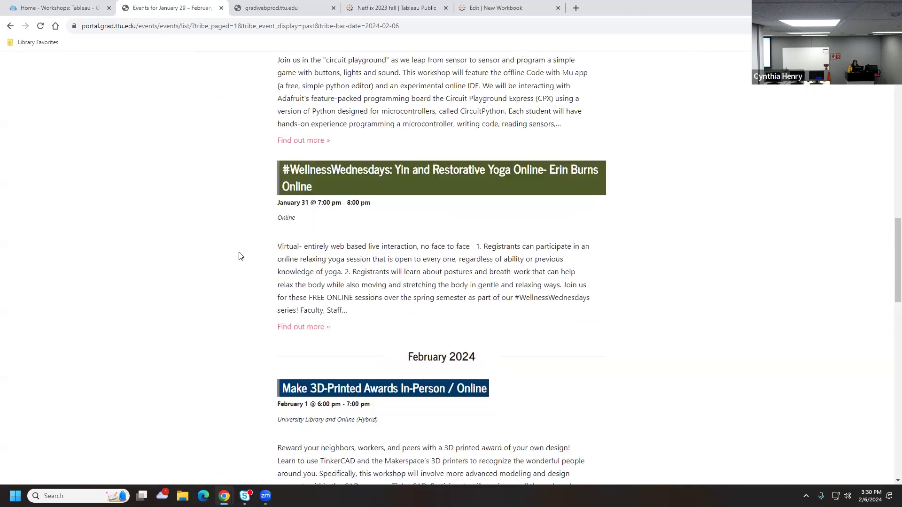
scroll(489, 264, "up", 7)
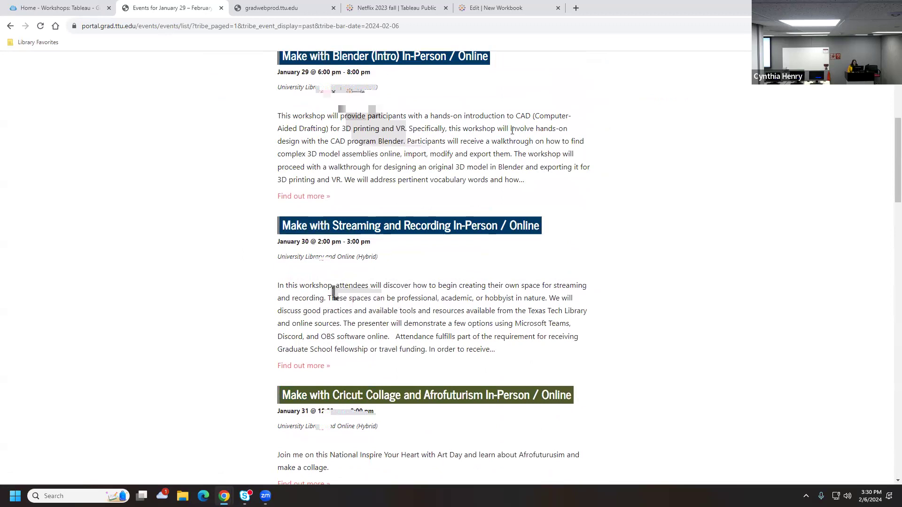
left_click(381, 6)
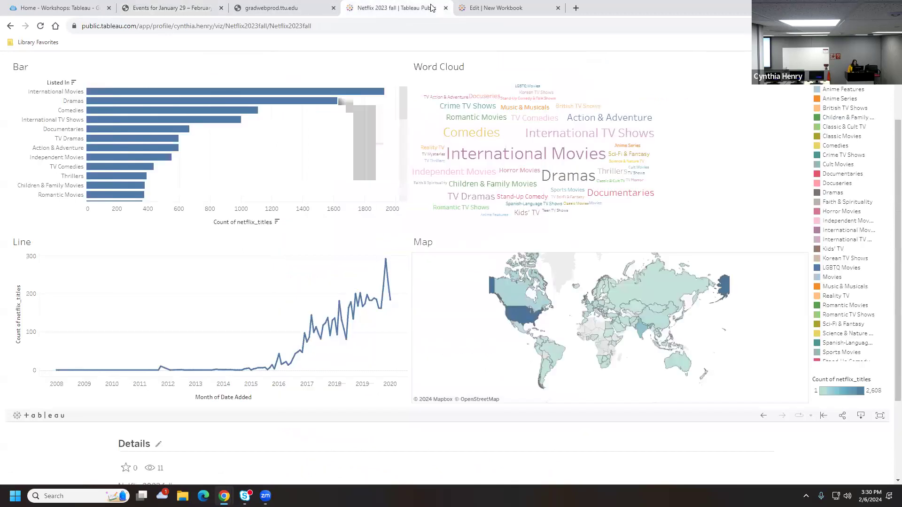
left_click(483, 8)
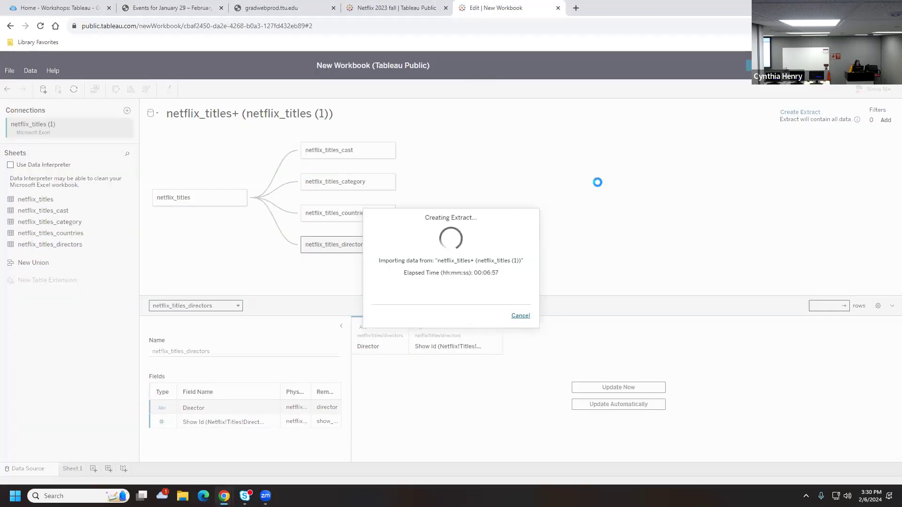